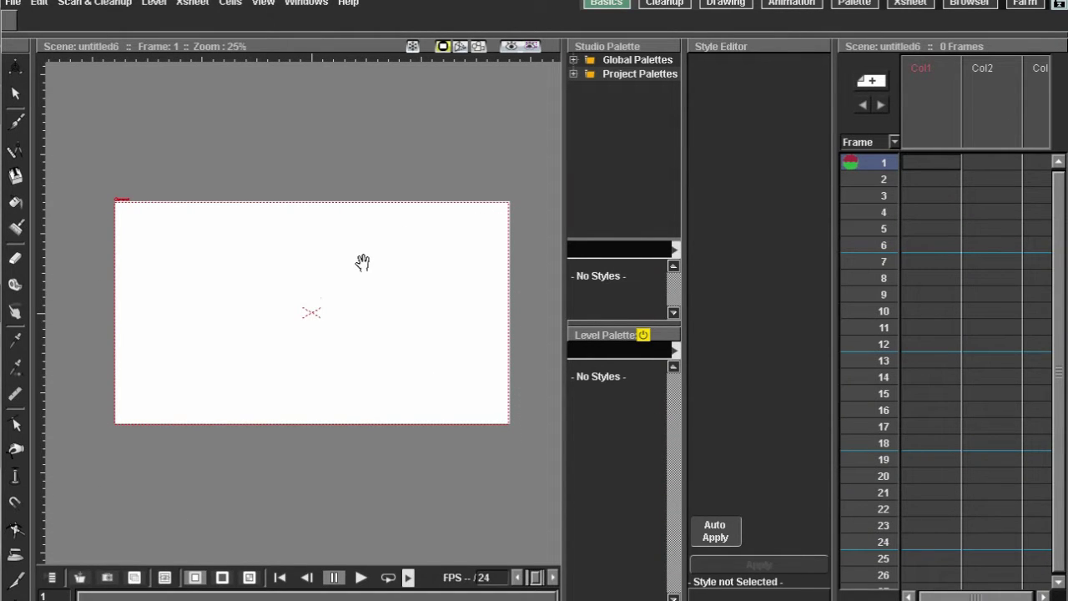
Step: Pan and zoom the canvas, glance at the Cleanup room, and return to Basics
{"action": "left_click_drag", "start_coordinate": [365, 258], "coordinate": [408, 236]}
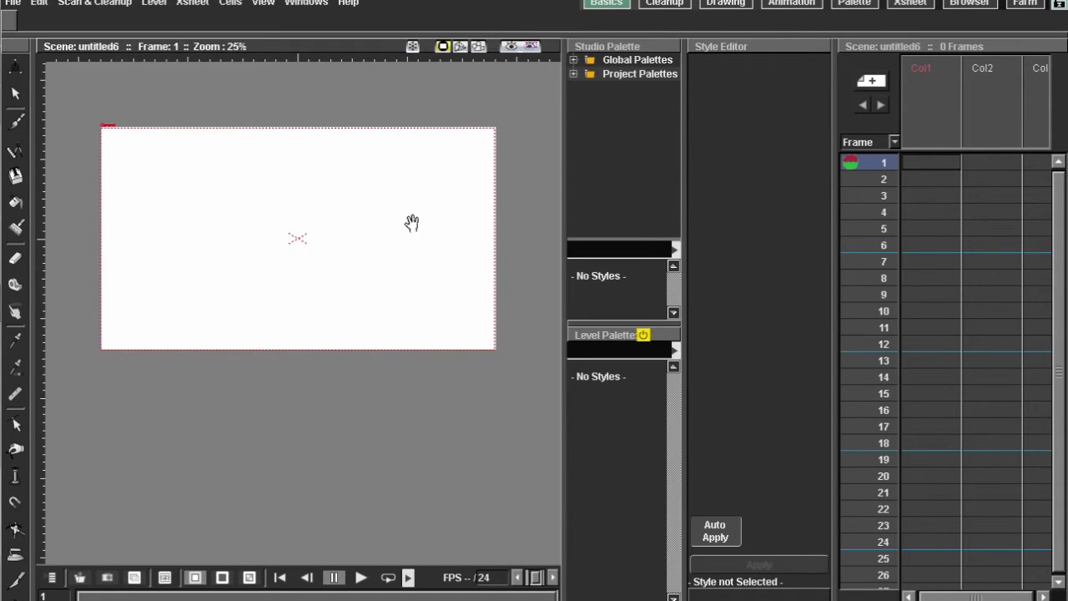
{"action": "scroll", "coordinate": [434, 243], "scroll_direction": "up", "scroll_amount": 2}
{"action": "scroll", "coordinate": [449, 243], "scroll_direction": "down", "scroll_amount": 1}
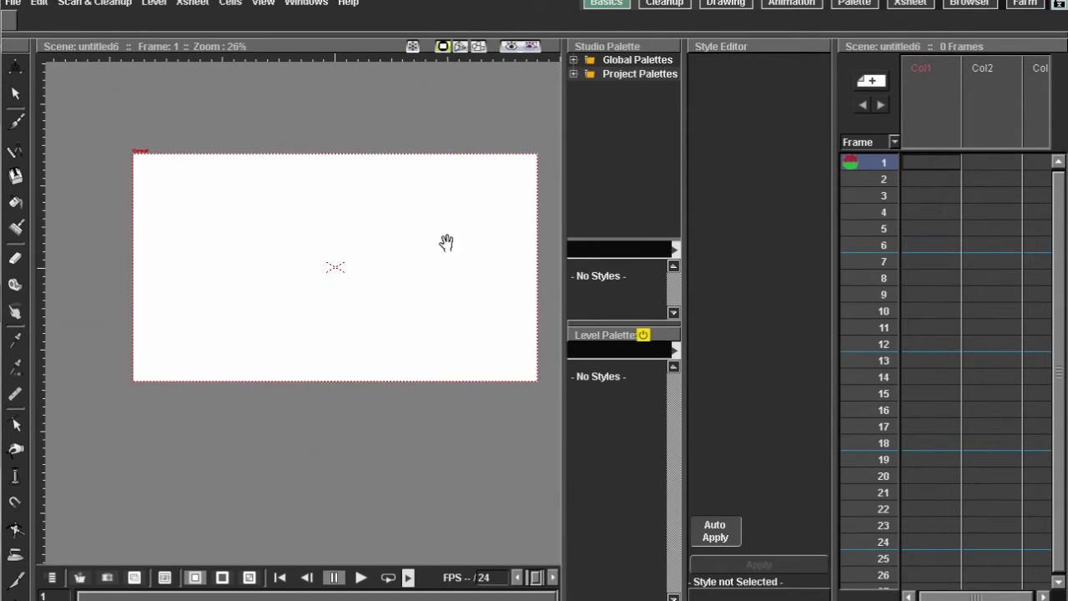
{"action": "left_click", "coordinate": [656, 5]}
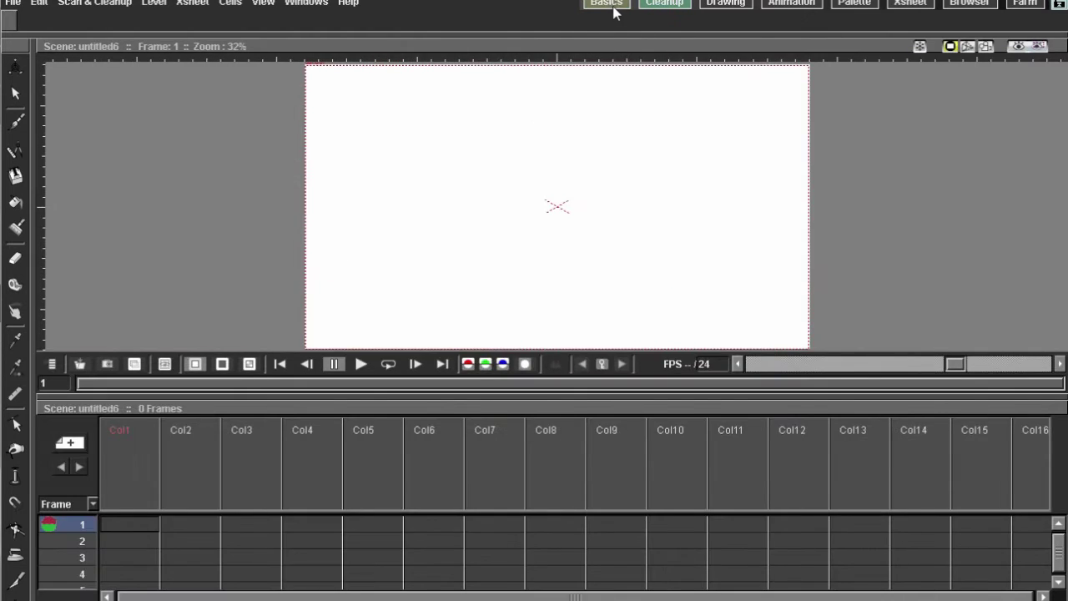
{"action": "left_click", "coordinate": [608, 4]}
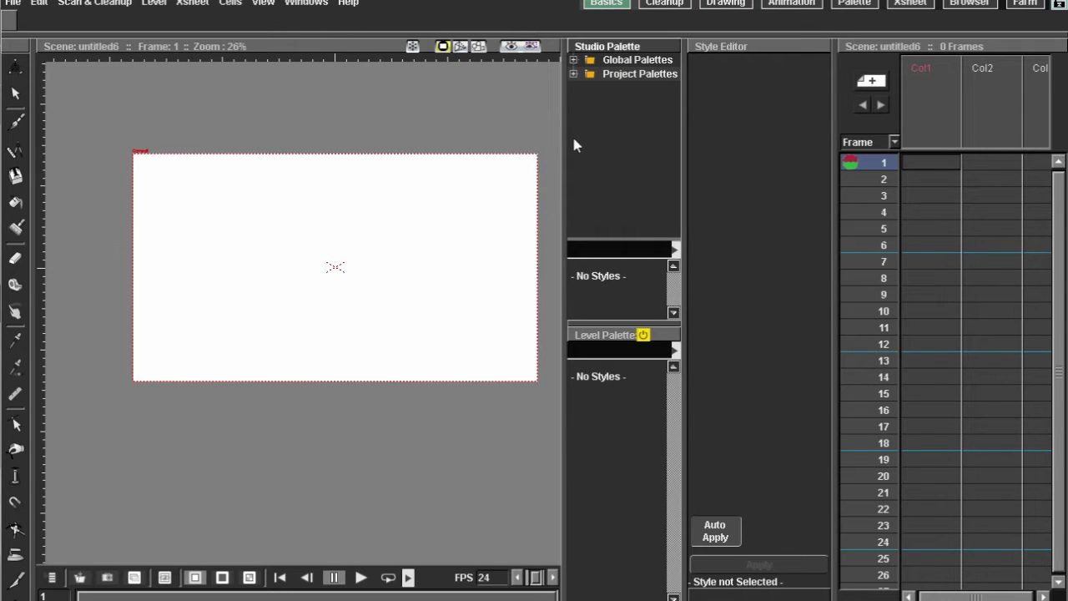
Step: Draw a short brush stroke in Col1, creating the new level DN
{"action": "left_click_drag", "start_coordinate": [560, 120], "coordinate": [531, 126]}
{"action": "scroll", "coordinate": [291, 215], "scroll_direction": "up", "scroll_amount": 1}
{"action": "left_click", "coordinate": [15, 122]}
{"action": "left_click_drag", "start_coordinate": [241, 170], "coordinate": [242, 199]}
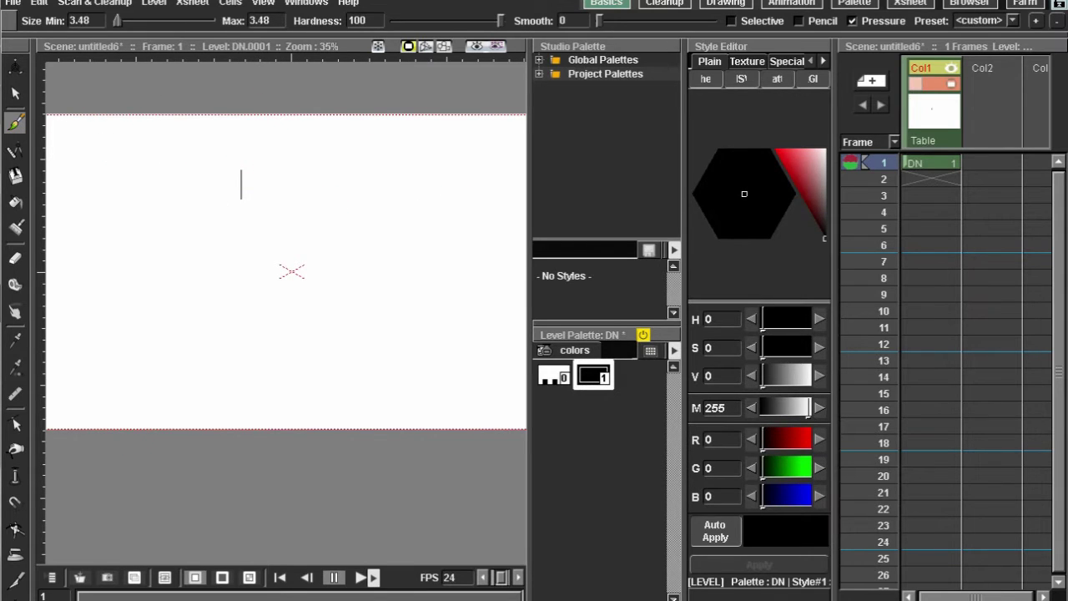
Step: Set the Eraser size to 25 and change the ink colour to dark red
{"action": "left_click", "coordinate": [15, 258]}
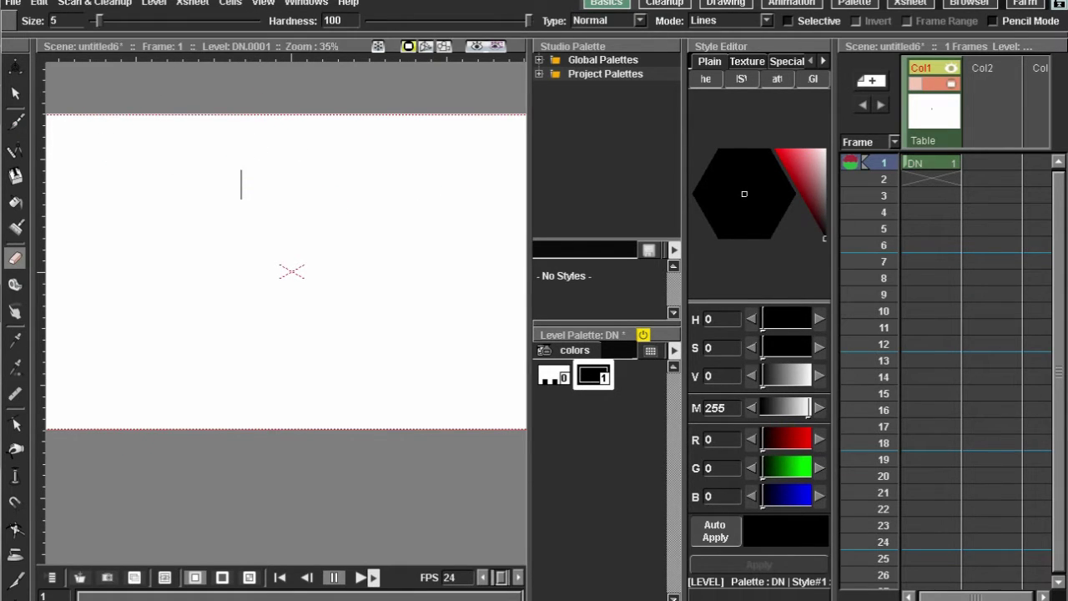
{"action": "left_click_drag", "start_coordinate": [99, 20], "coordinate": [131, 21]}
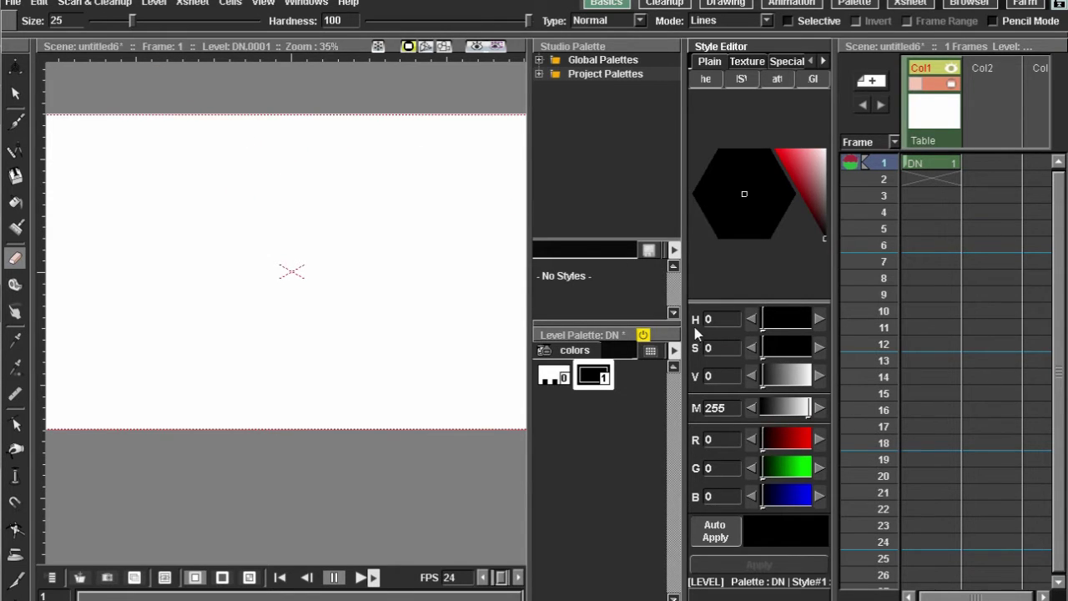
{"action": "left_click_drag", "start_coordinate": [807, 182], "coordinate": [699, 197]}
Step: Draw two dark-red test strokes with the brush and undo both
{"action": "left_click", "coordinate": [8, 120]}
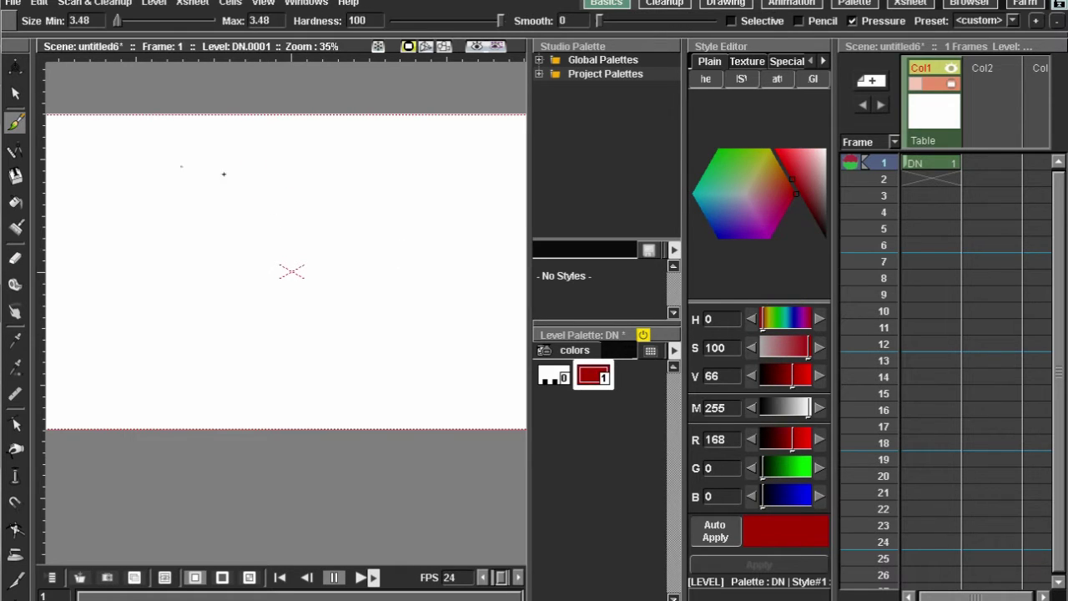
{"action": "mouse_move", "coordinate": [334, 178]}
{"action": "left_mouse_down"}
{"action": "mouse_move", "coordinate": [457, 243]}
{"action": "mouse_move", "coordinate": [458, 268]}
{"action": "left_mouse_up"}
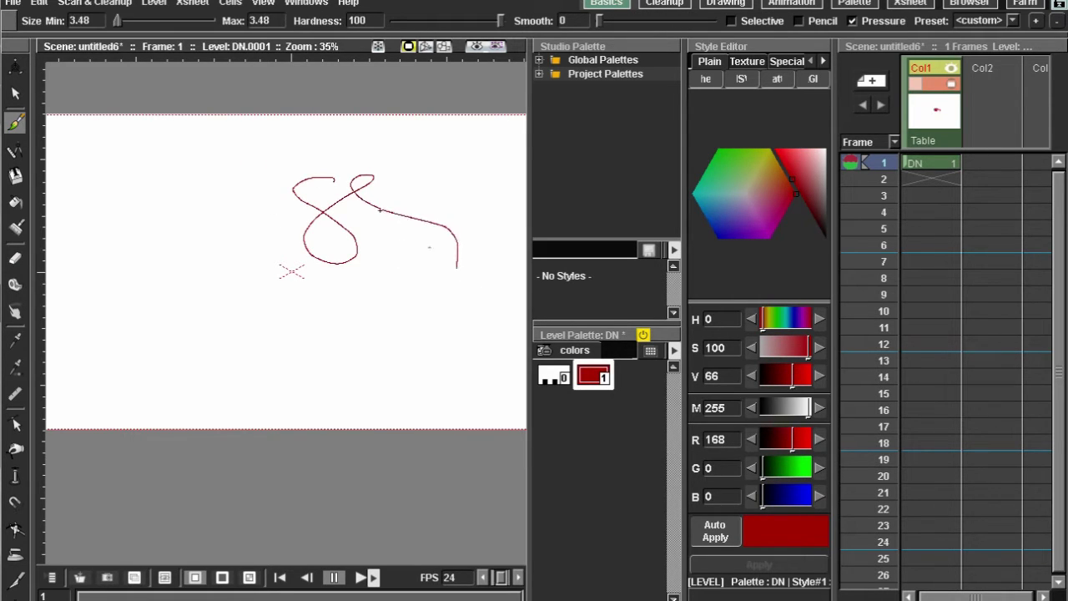
{"action": "key", "text": "ctrl+z"}
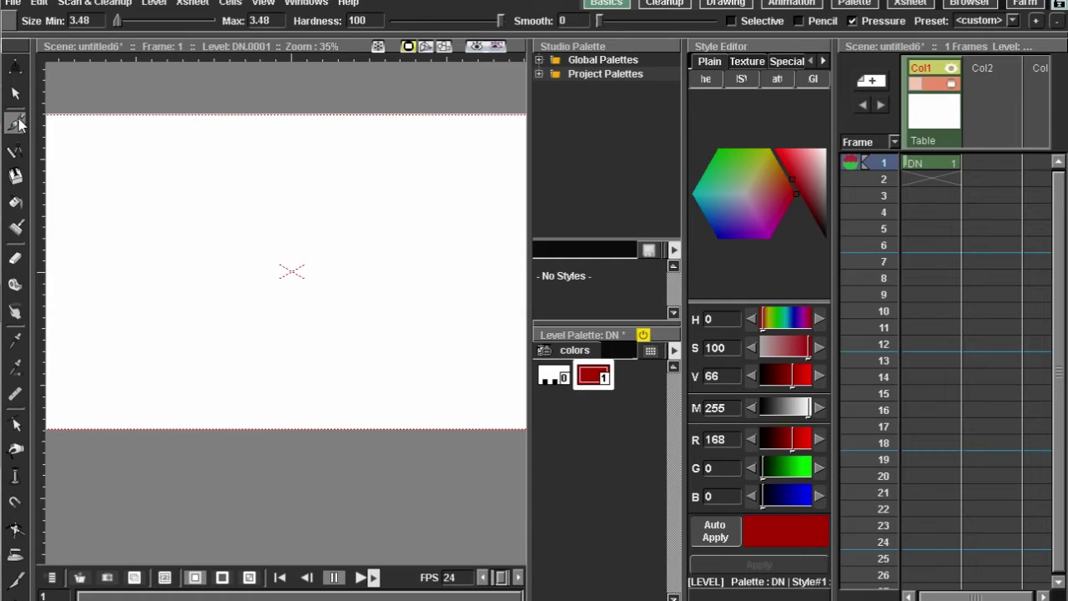
{"action": "left_click", "coordinate": [15, 258]}
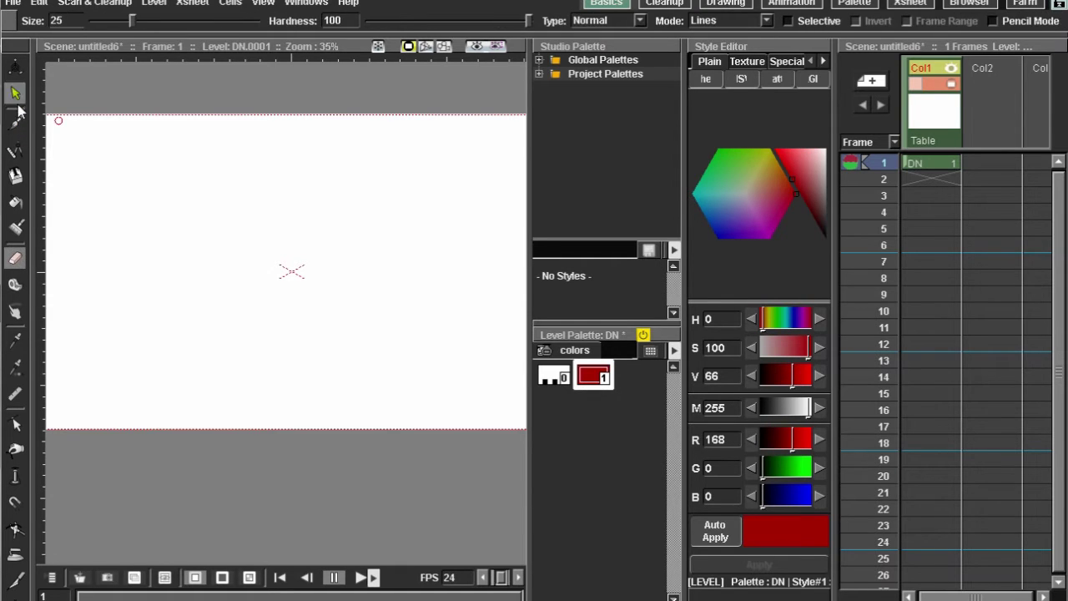
{"action": "left_click", "coordinate": [15, 122]}
{"action": "mouse_move", "coordinate": [361, 202]}
{"action": "left_mouse_down"}
{"action": "mouse_move", "coordinate": [293, 290]}
{"action": "mouse_move", "coordinate": [418, 244]}
{"action": "mouse_move", "coordinate": [480, 202]}
{"action": "left_mouse_up"}
{"action": "key", "text": "ctrl+z"}
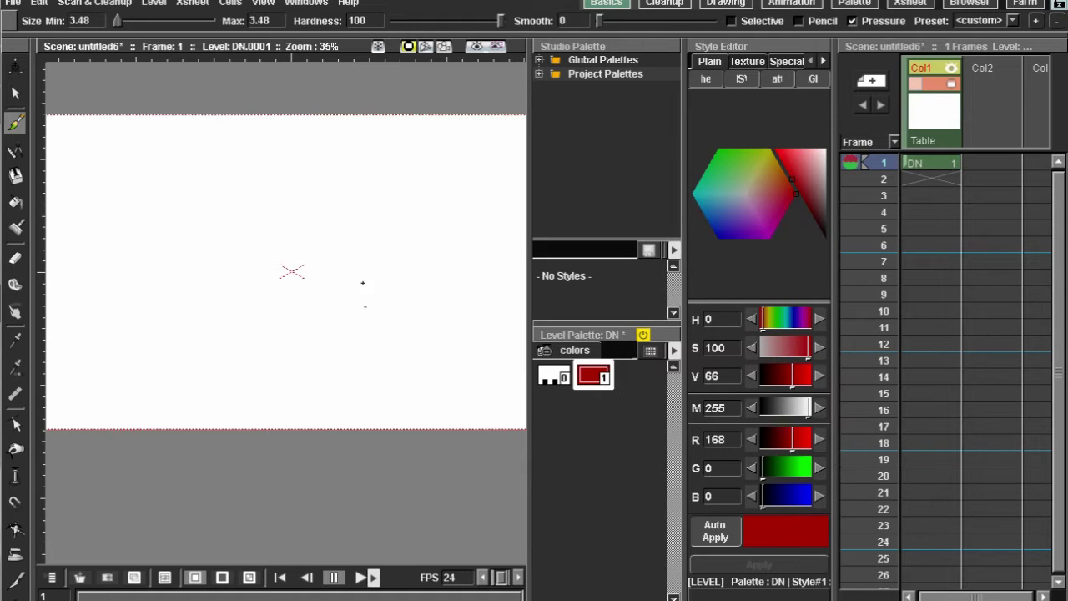
Step: Try three head-outline strokes, undoing each unsatisfactory one
{"action": "mouse_move", "coordinate": [348, 222]}
{"action": "left_mouse_down"}
{"action": "mouse_move", "coordinate": [362, 281]}
{"action": "mouse_move", "coordinate": [322, 242]}
{"action": "mouse_move", "coordinate": [159, 224]}
{"action": "mouse_move", "coordinate": [248, 354]}
{"action": "left_mouse_up"}
{"action": "key", "text": "ctrl+z"}
{"action": "mouse_move", "coordinate": [298, 196]}
{"action": "left_mouse_down"}
{"action": "mouse_move", "coordinate": [262, 287]}
{"action": "mouse_move", "coordinate": [257, 343]}
{"action": "mouse_move", "coordinate": [367, 311]}
{"action": "mouse_move", "coordinate": [361, 222]}
{"action": "left_mouse_up"}
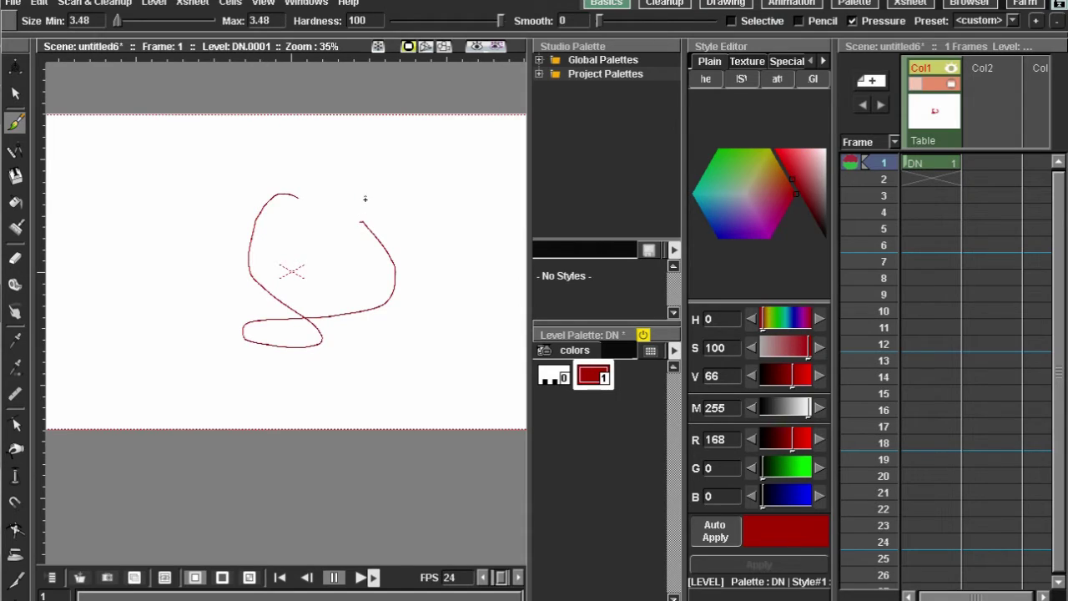
{"action": "key", "text": "ctrl+z"}
{"action": "mouse_move", "coordinate": [329, 172]}
{"action": "left_mouse_down"}
{"action": "mouse_move", "coordinate": [357, 172]}
{"action": "mouse_move", "coordinate": [298, 178]}
{"action": "mouse_move", "coordinate": [399, 288]}
{"action": "mouse_move", "coordinate": [324, 167]}
{"action": "left_mouse_up"}
{"action": "key", "text": "ctrl+z"}
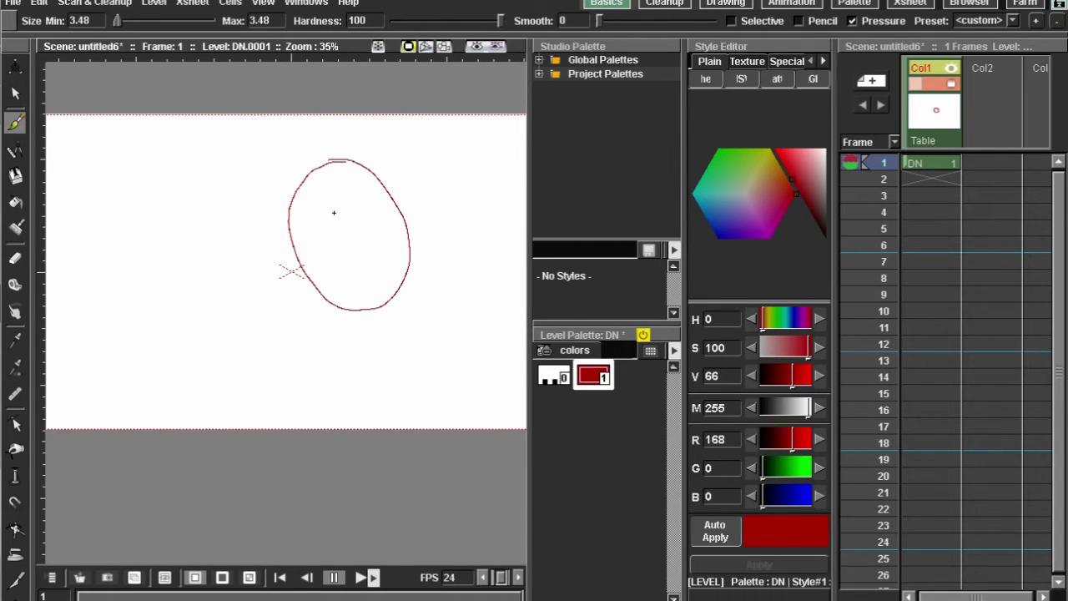
Step: Draw the right face's eyes and smile, then a second face with mouth on the left
{"action": "left_click_drag", "start_coordinate": [334, 213], "coordinate": [372, 208]}
{"action": "left_click_drag", "start_coordinate": [326, 248], "coordinate": [367, 273]}
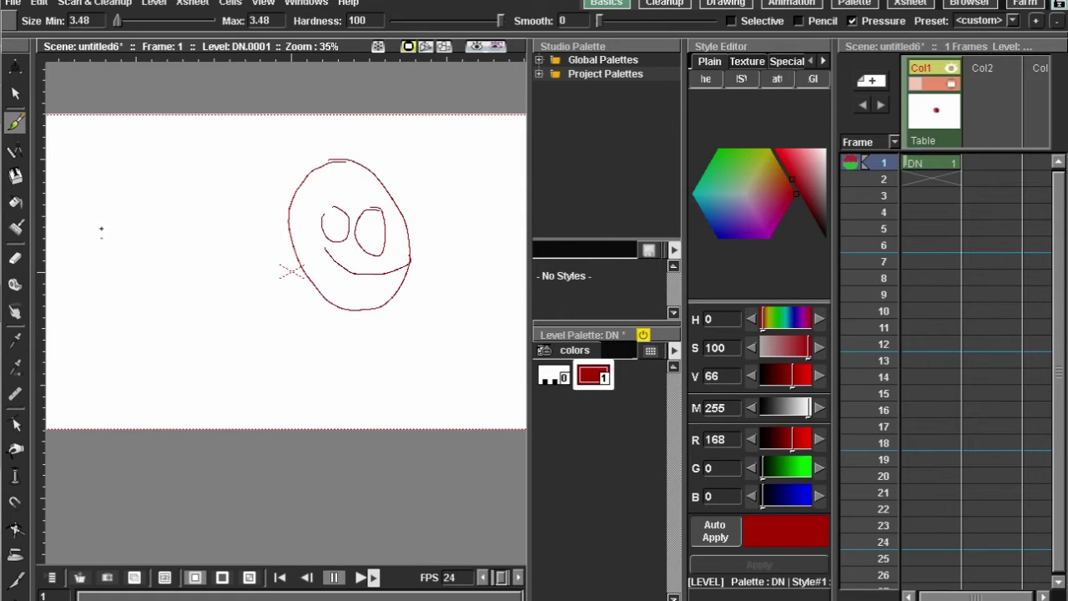
{"action": "mouse_move", "coordinate": [179, 177]}
{"action": "left_mouse_down"}
{"action": "mouse_move", "coordinate": [129, 265]}
{"action": "mouse_move", "coordinate": [207, 190]}
{"action": "mouse_move", "coordinate": [155, 211]}
{"action": "mouse_move", "coordinate": [198, 210]}
{"action": "left_mouse_up"}
{"action": "left_click_drag", "start_coordinate": [162, 265], "coordinate": [217, 247]}
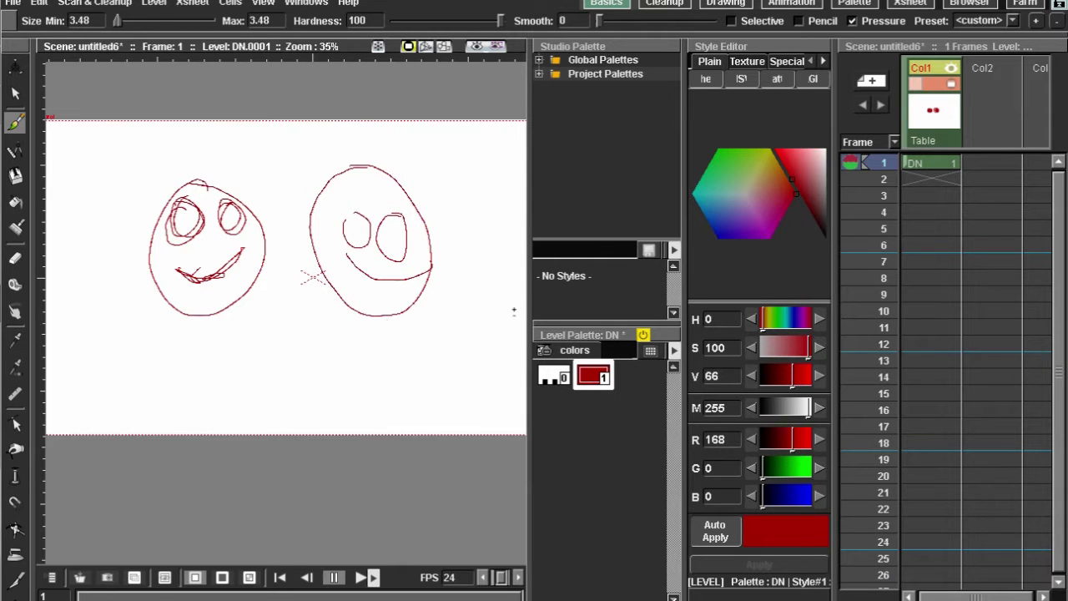
Step: Visit the Cleanup room, then move to the Drawing room and zoom to 70%
{"action": "left_click", "coordinate": [663, 4]}
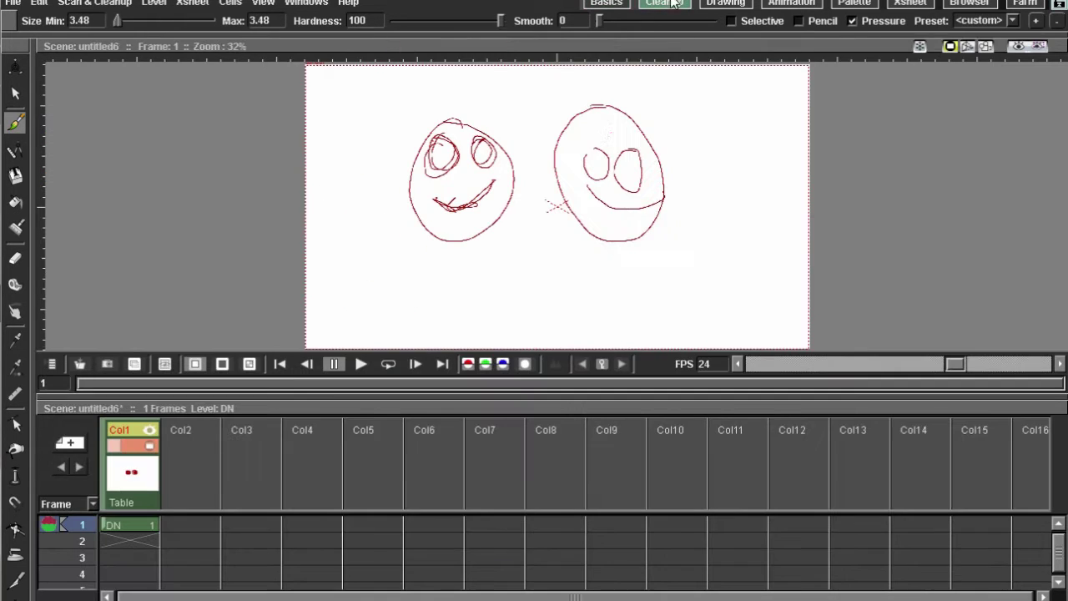
{"action": "scroll", "coordinate": [574, 237], "scroll_direction": "down", "scroll_amount": 2}
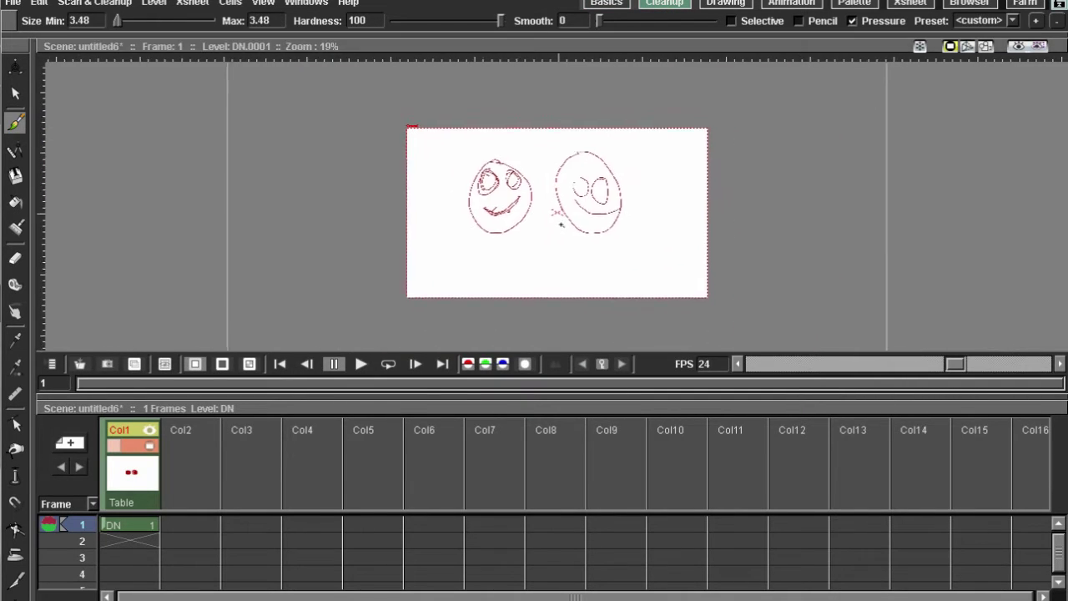
{"action": "scroll", "coordinate": [574, 237], "scroll_direction": "up", "scroll_amount": 3}
{"action": "mouse_move", "coordinate": [556, 237]}
{"action": "left_mouse_down"}
{"action": "mouse_move", "coordinate": [536, 265]}
{"action": "mouse_move", "coordinate": [556, 242]}
{"action": "left_mouse_up"}
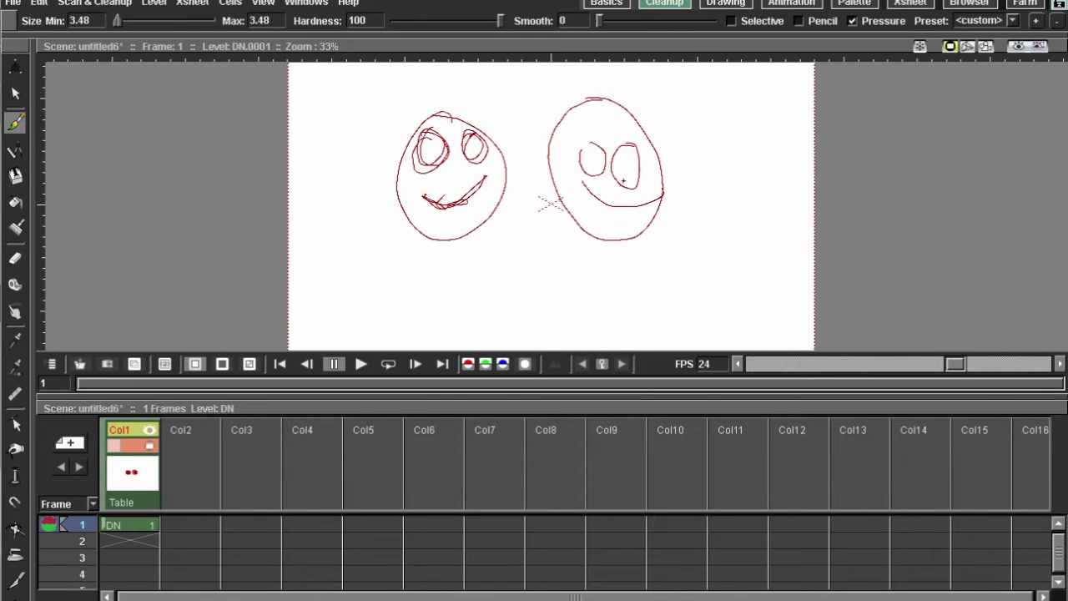
{"action": "left_click", "coordinate": [709, 7]}
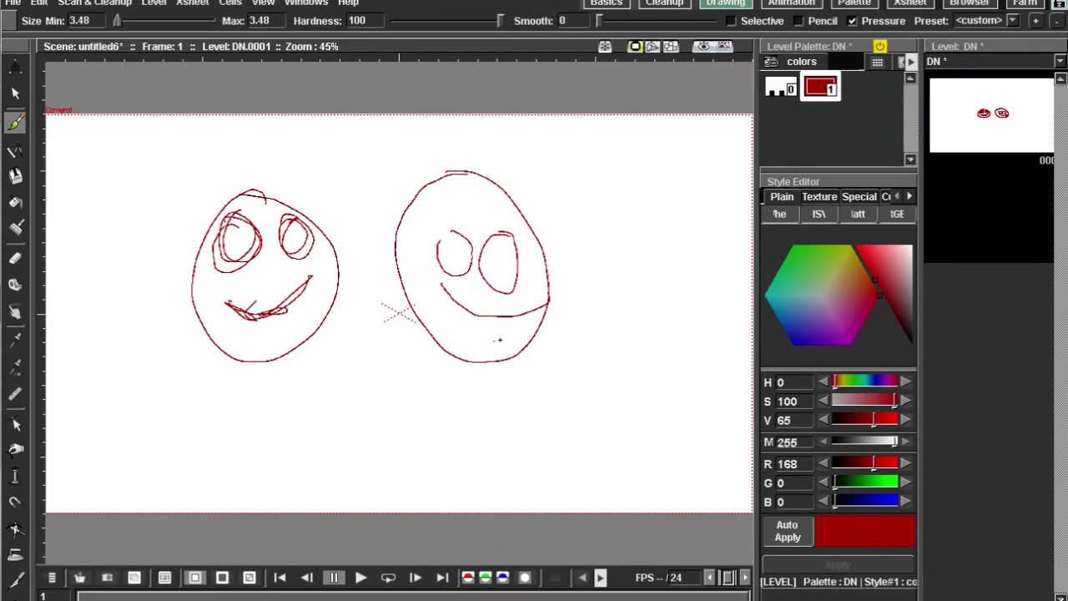
{"action": "scroll", "coordinate": [501, 344], "scroll_direction": "up", "scroll_amount": 3}
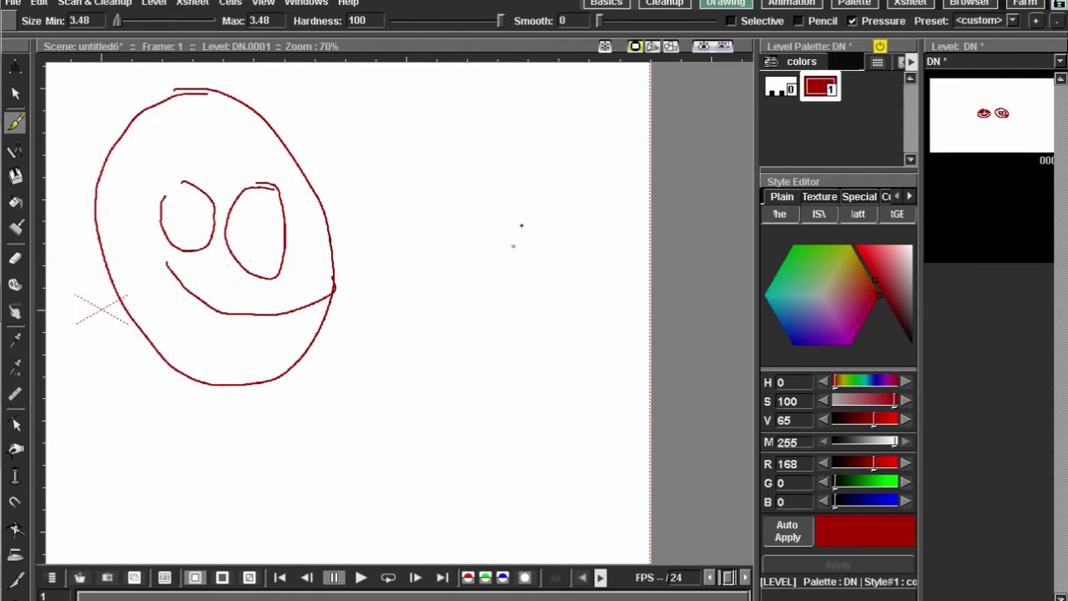
Step: Draw a nose squiggle with nostril curls beside the right face, redoing two strokes
{"action": "mouse_move", "coordinate": [523, 218]}
{"action": "left_mouse_down"}
{"action": "mouse_move", "coordinate": [486, 329]}
{"action": "mouse_move", "coordinate": [547, 219]}
{"action": "left_mouse_up"}
{"action": "key", "text": "ctrl+z"}
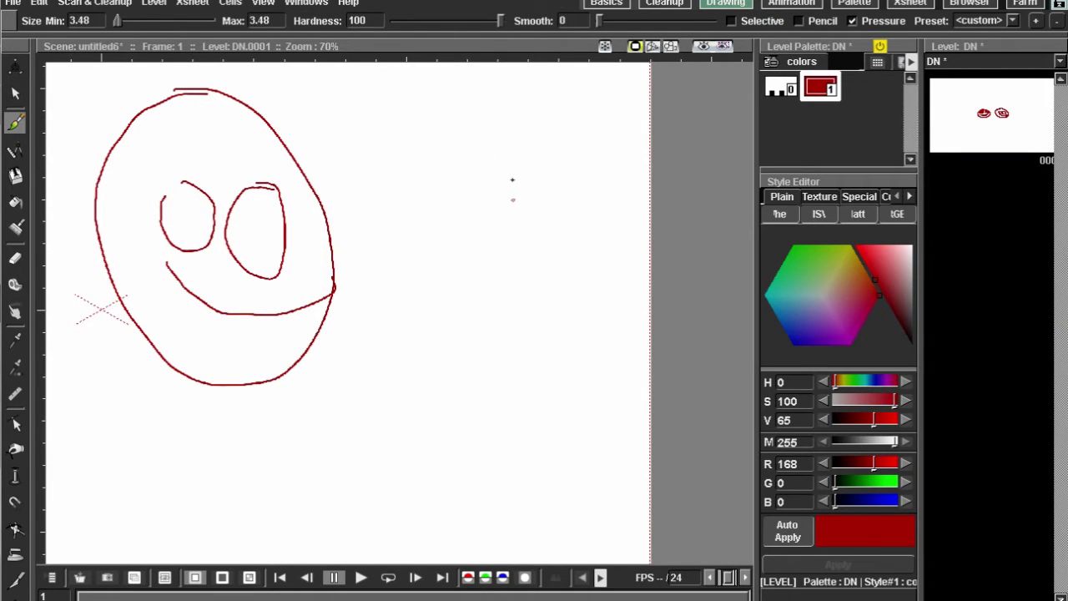
{"action": "left_click_drag", "start_coordinate": [466, 197], "coordinate": [458, 216]}
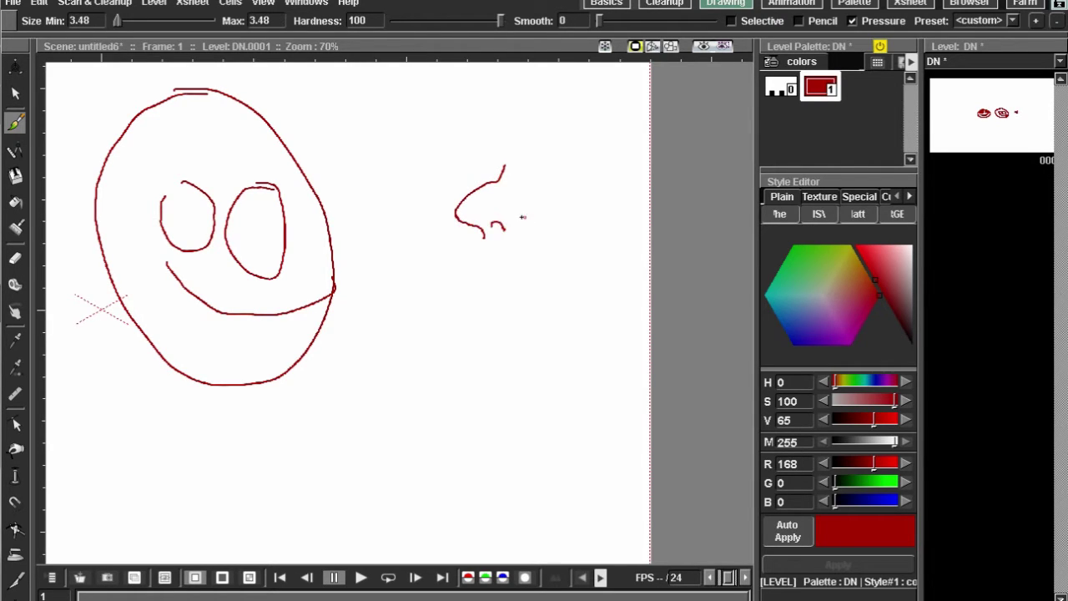
{"action": "left_click_drag", "start_coordinate": [506, 212], "coordinate": [518, 231]}
{"action": "key", "text": "ctrl+z"}
{"action": "left_click_drag", "start_coordinate": [519, 169], "coordinate": [508, 189]}
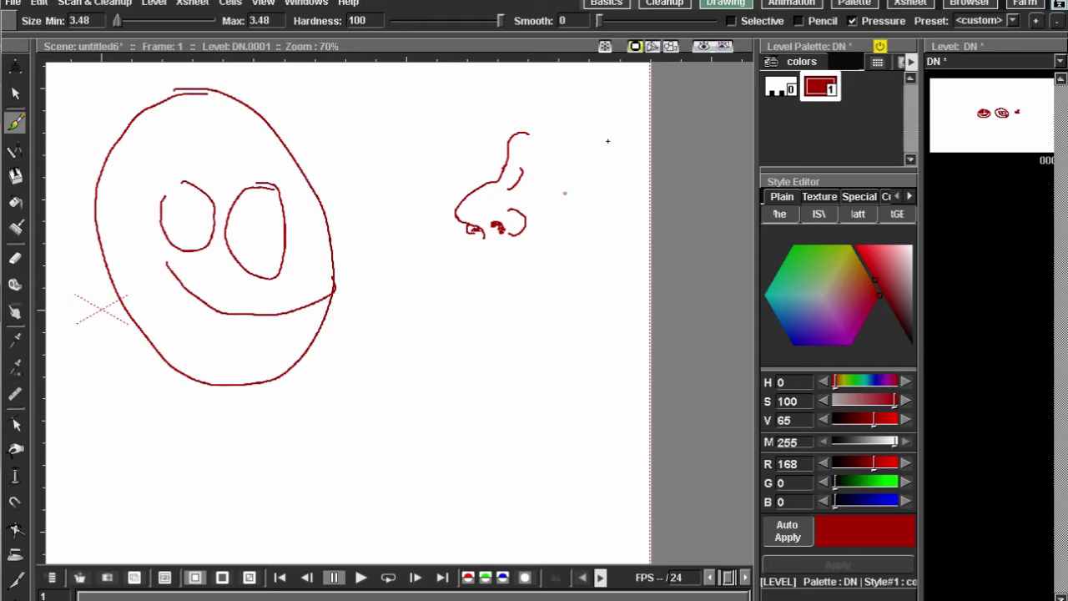
Step: Enter the Animation room, pan the Fx Schematic and pick the Animate tool
{"action": "left_click", "coordinate": [791, 4]}
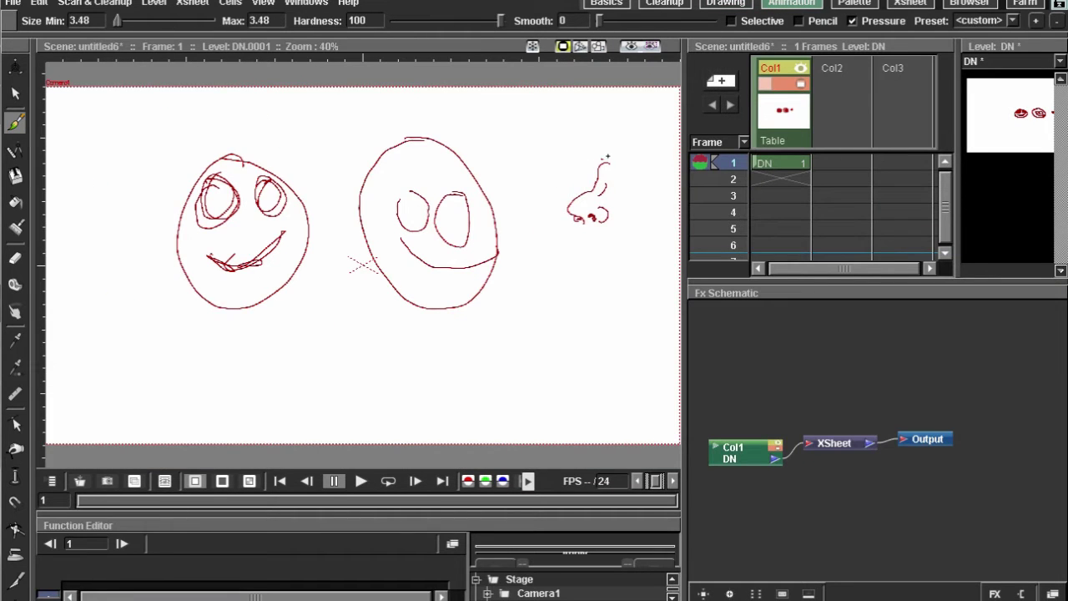
{"action": "left_click_drag", "start_coordinate": [782, 417], "coordinate": [751, 347]}
{"action": "scroll", "coordinate": [768, 368], "scroll_direction": "up", "scroll_amount": 2}
{"action": "key", "text": "a"}
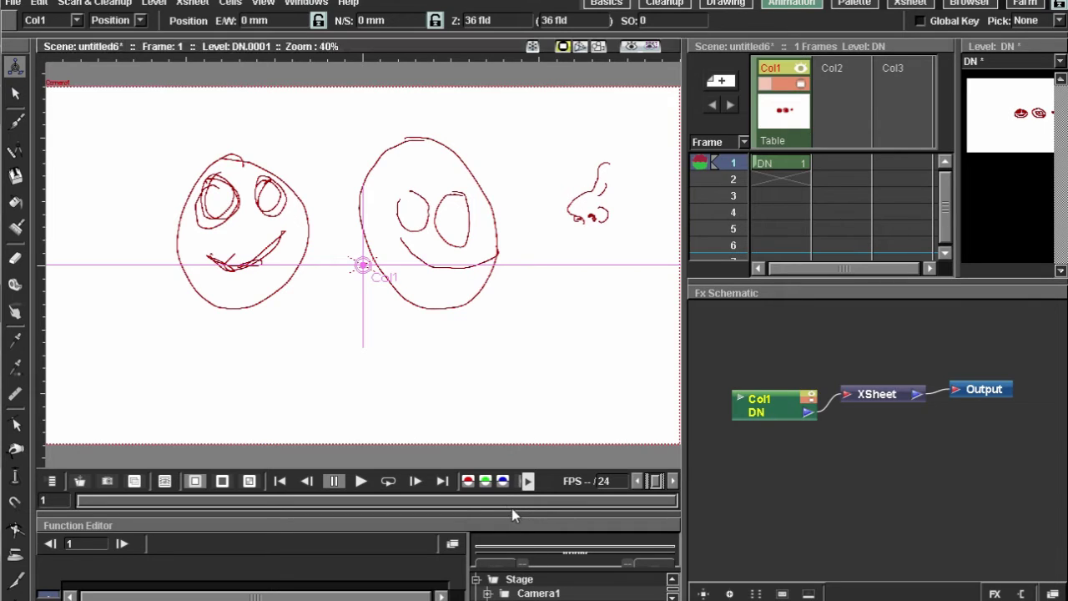
Step: Enlarge the Function Editor, viewer and Xsheet panels
{"action": "mouse_move", "coordinate": [512, 512]}
{"action": "left_mouse_down"}
{"action": "mouse_move", "coordinate": [508, 434]}
{"action": "mouse_move", "coordinate": [508, 496]}
{"action": "left_mouse_up"}
{"action": "left_click_drag", "start_coordinate": [499, 248], "coordinate": [405, 271]}
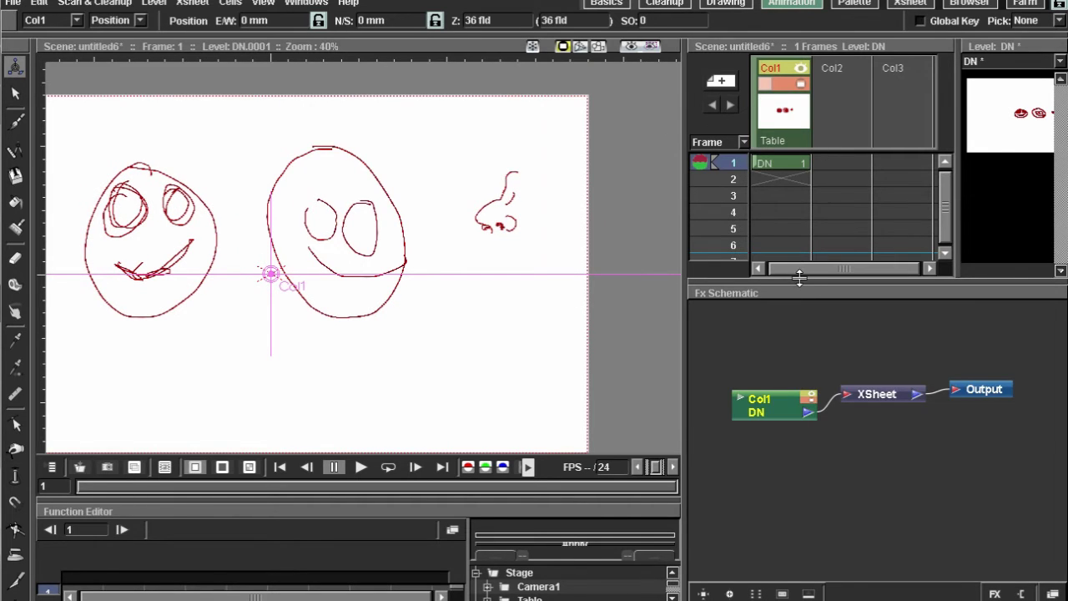
{"action": "left_click_drag", "start_coordinate": [800, 278], "coordinate": [799, 364]}
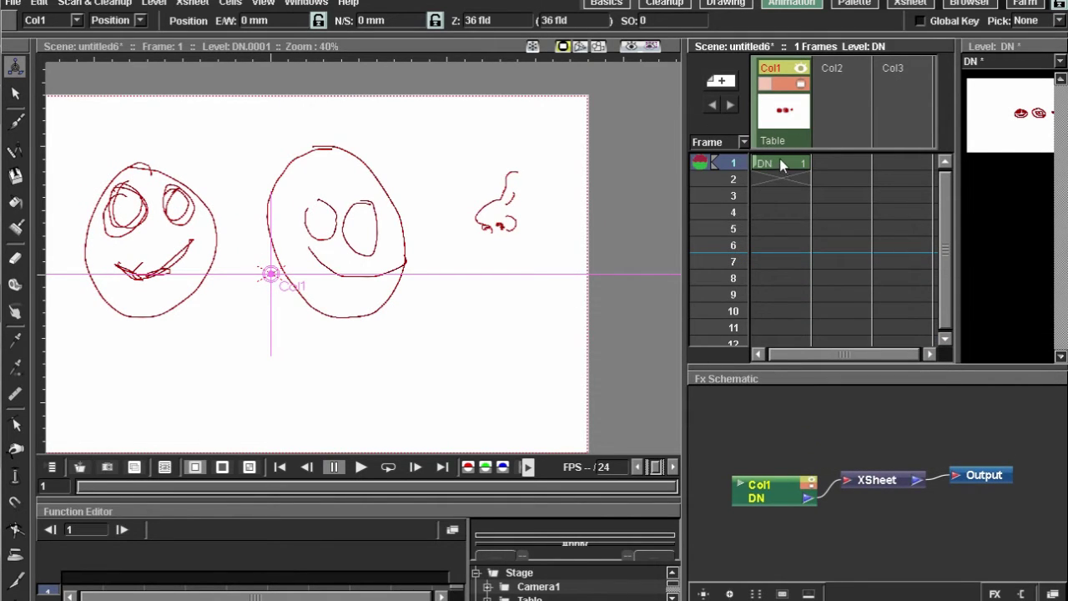
Step: Check empty frame 3, return to frame 1, then enter the Palette room
{"action": "left_click", "coordinate": [785, 198]}
{"action": "left_click", "coordinate": [780, 165]}
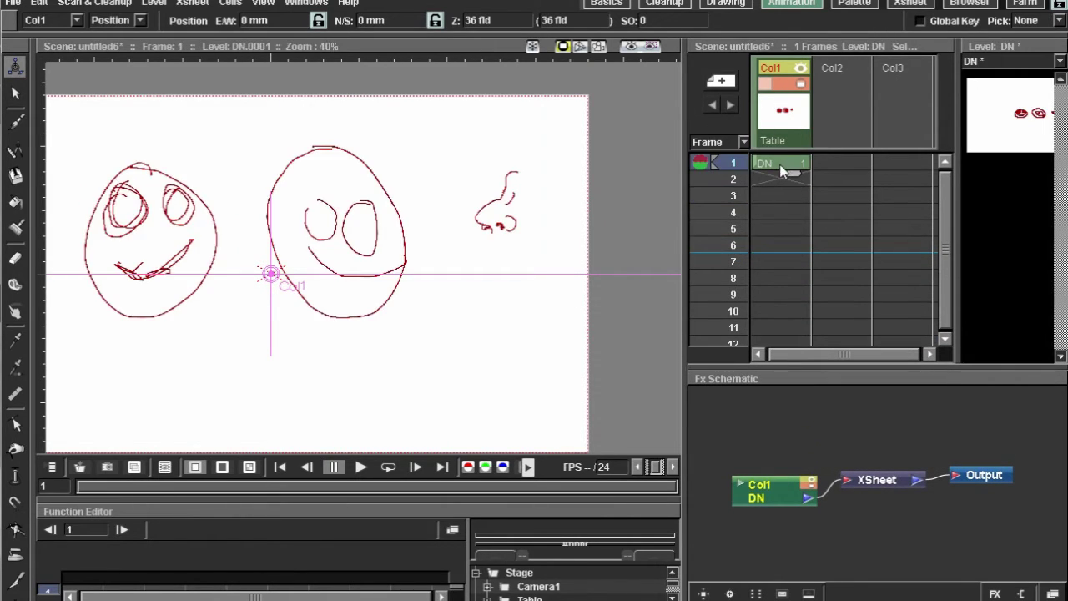
{"action": "left_click", "coordinate": [860, 7]}
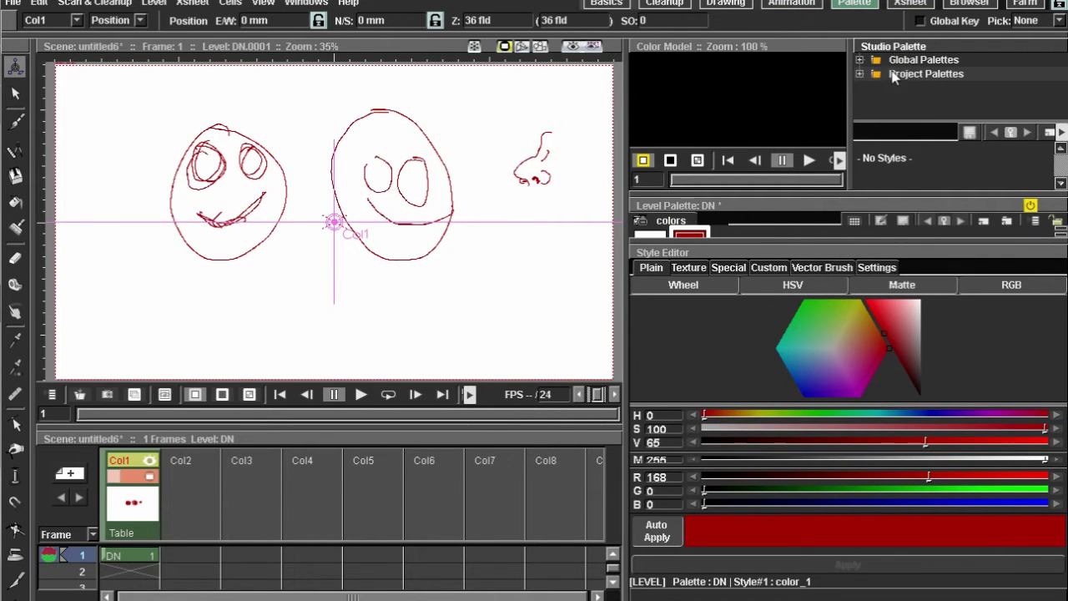
Step: Widen the Studio Palette, expand Global Palettes and load the skin palette
{"action": "left_click_drag", "start_coordinate": [851, 117], "coordinate": [689, 163]}
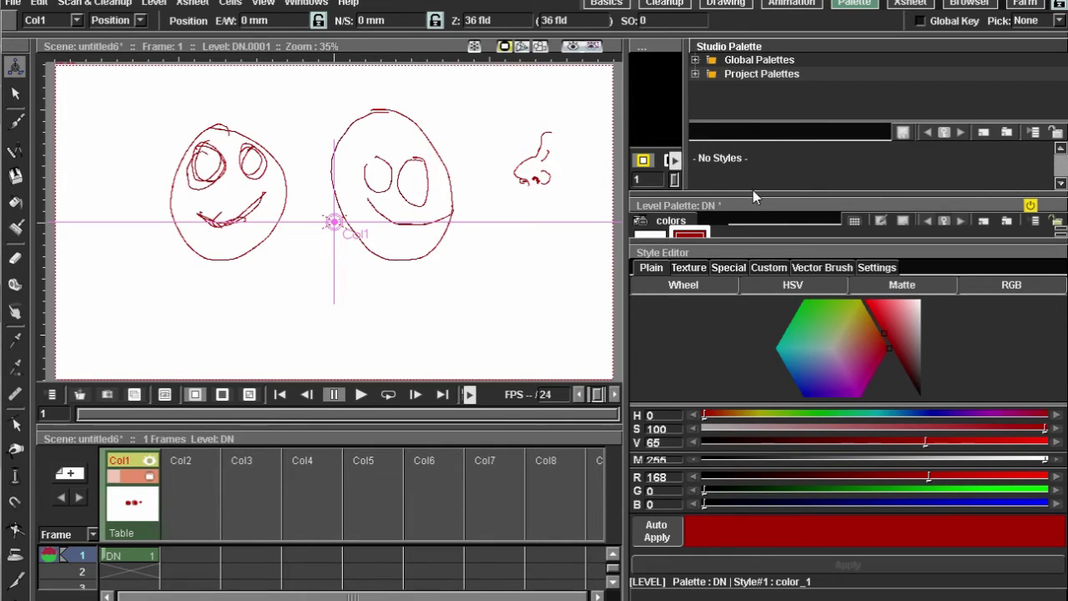
{"action": "left_click", "coordinate": [695, 74]}
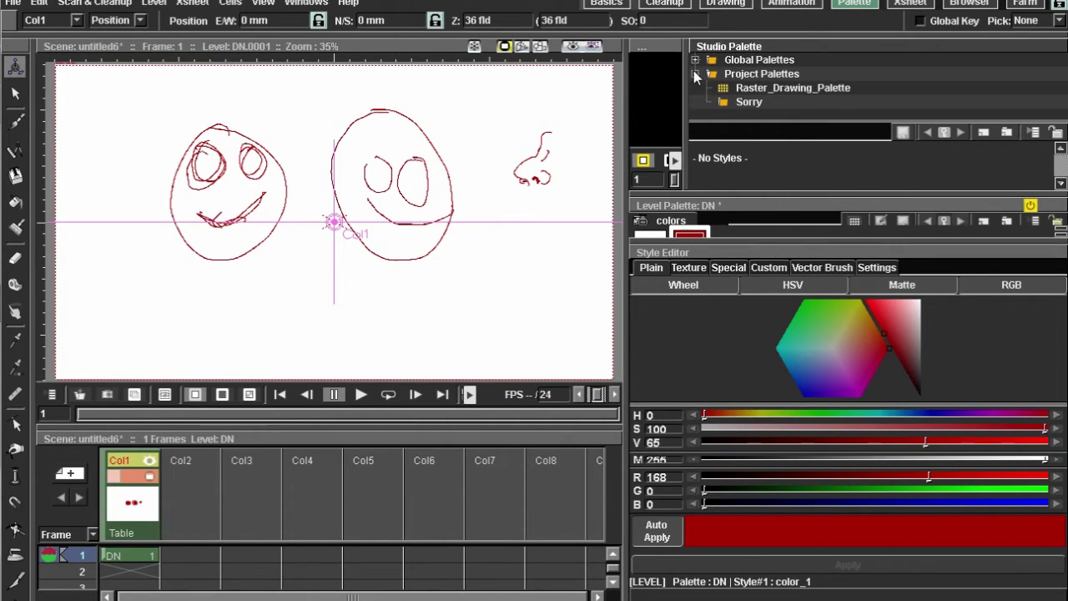
{"action": "left_click", "coordinate": [696, 75]}
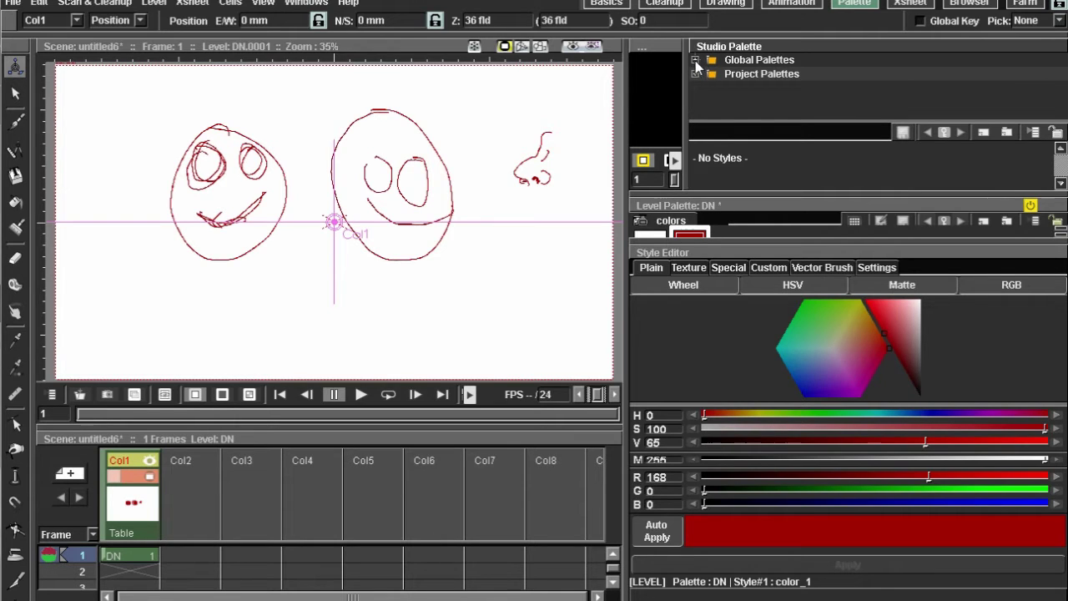
{"action": "left_click", "coordinate": [696, 61]}
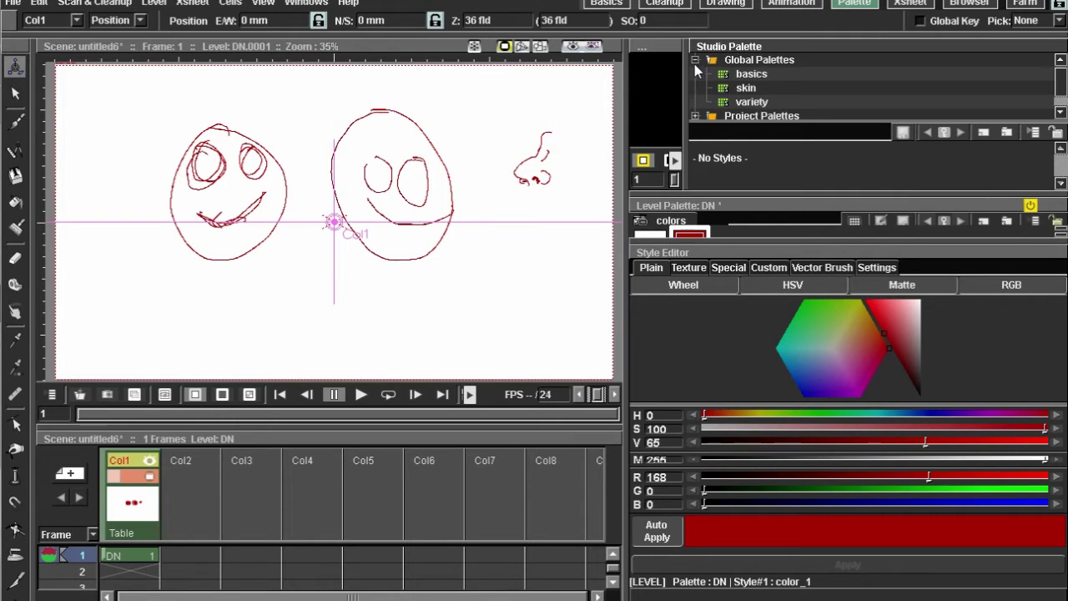
{"action": "left_click", "coordinate": [741, 90]}
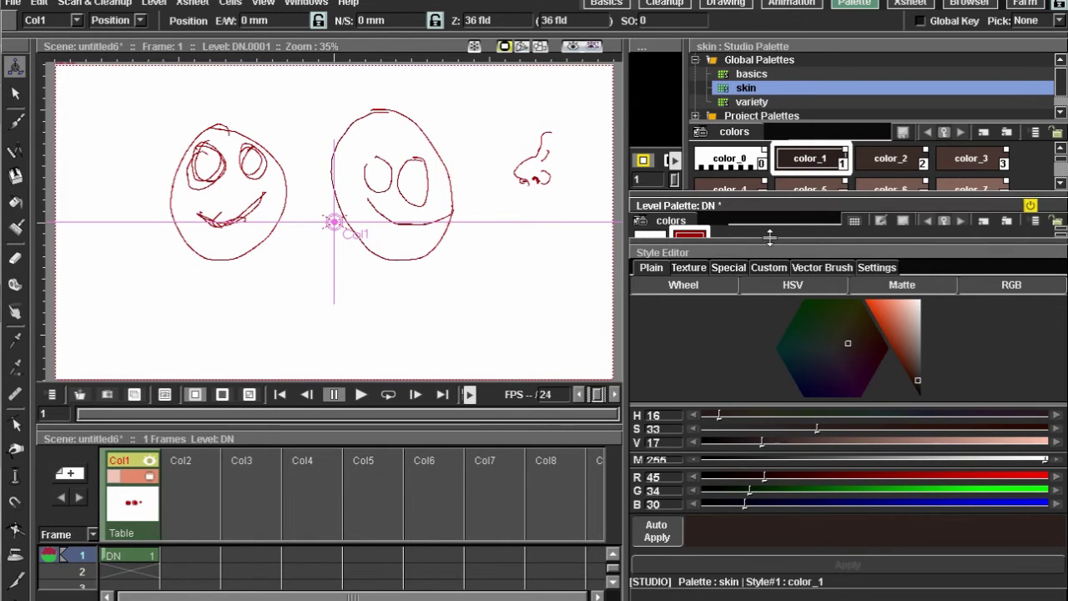
Step: Resize the level palette, studio palette and style editor panels to show more swatches
{"action": "left_click_drag", "start_coordinate": [771, 238], "coordinate": [770, 427]}
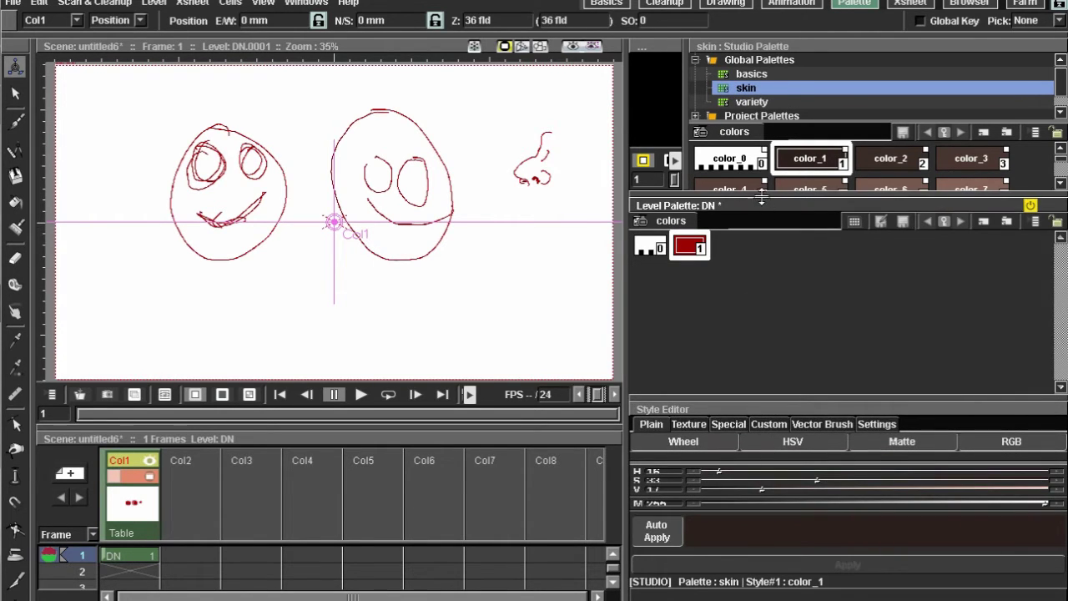
{"action": "left_click_drag", "start_coordinate": [762, 201], "coordinate": [755, 338]}
{"action": "left_click_drag", "start_coordinate": [758, 404], "coordinate": [758, 362]}
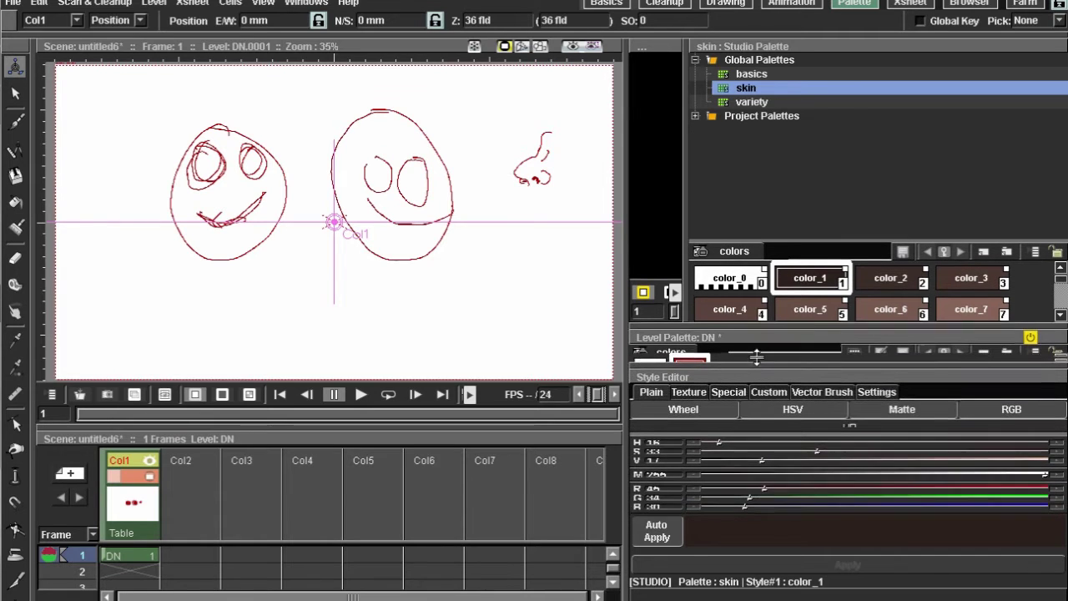
{"action": "left_click_drag", "start_coordinate": [790, 233], "coordinate": [790, 113]}
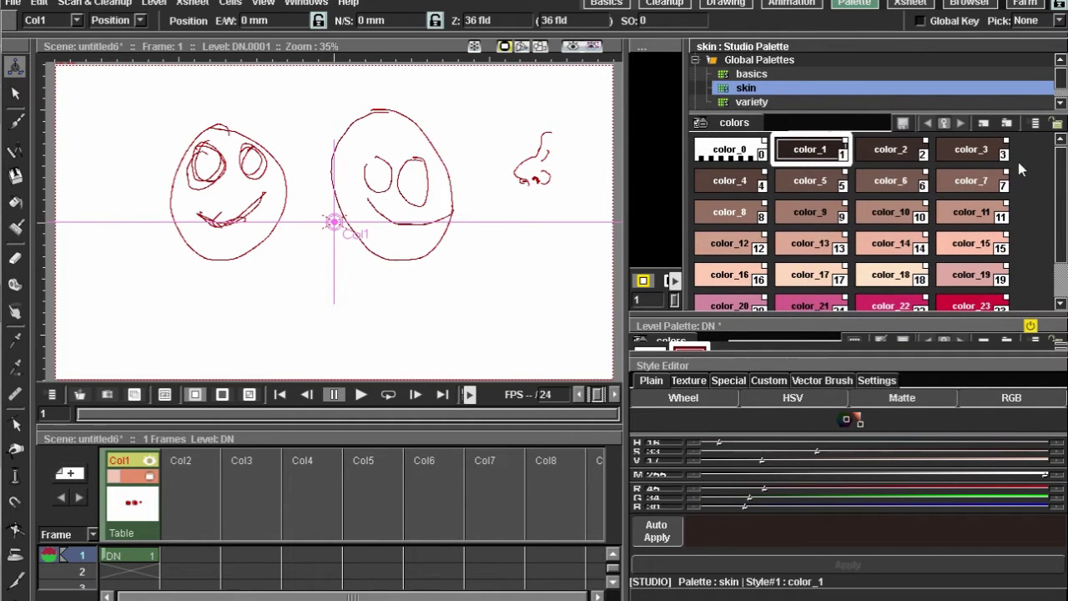
{"action": "scroll", "coordinate": [1060, 176], "scroll_direction": "down", "scroll_amount": 2}
{"action": "scroll", "coordinate": [1060, 176], "scroll_direction": "up", "scroll_amount": 2}
{"action": "scroll", "coordinate": [1061, 233], "scroll_direction": "down", "scroll_amount": 2}
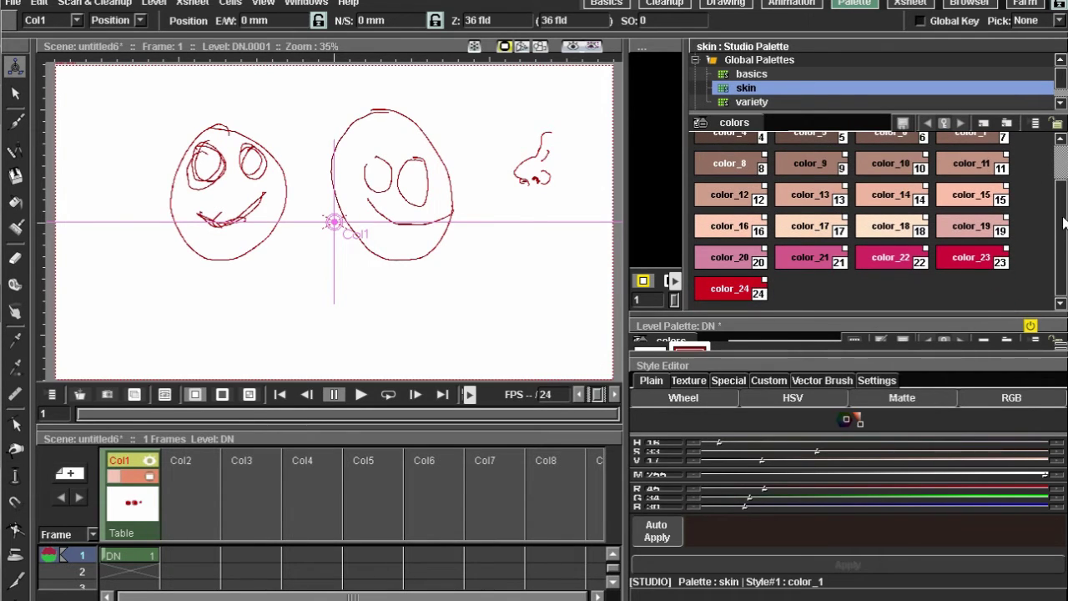
{"action": "scroll", "coordinate": [1063, 170], "scroll_direction": "up", "scroll_amount": 2}
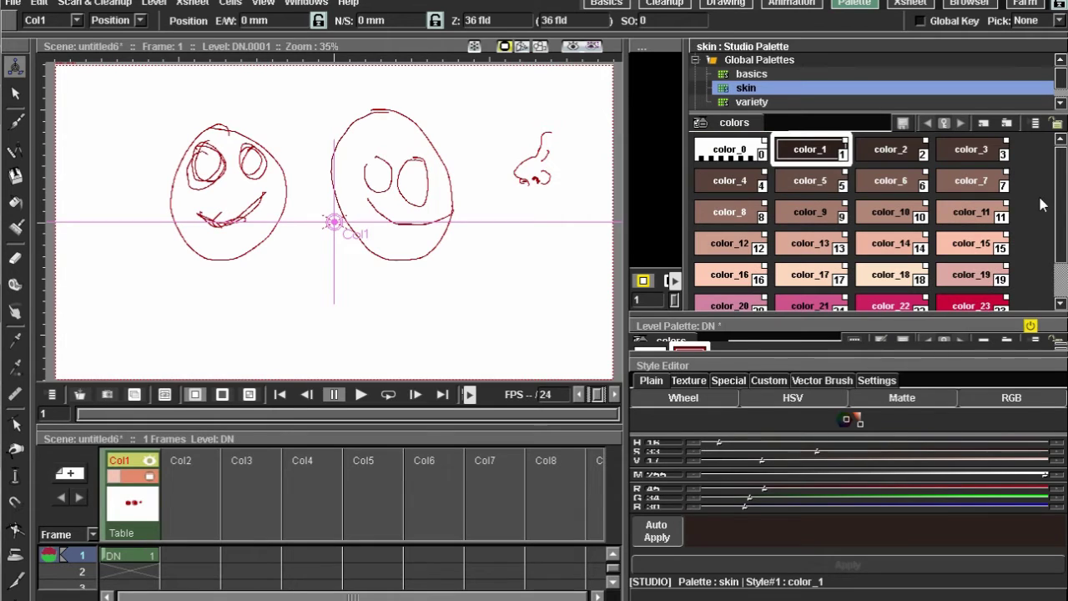
{"action": "scroll", "coordinate": [1043, 213], "scroll_direction": "down", "scroll_amount": 1}
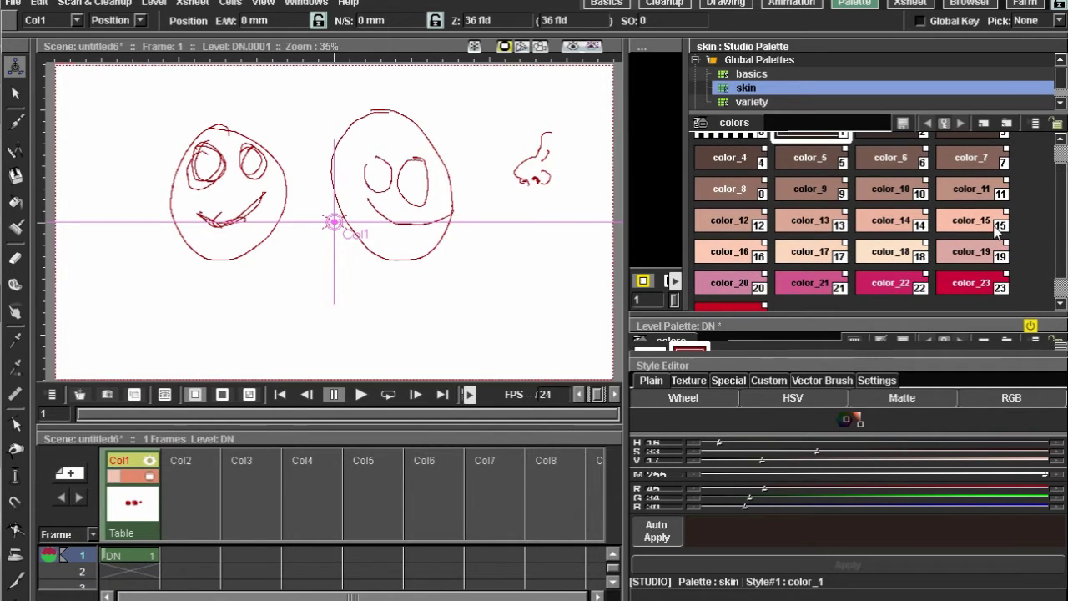
{"action": "left_click_drag", "start_coordinate": [826, 318], "coordinate": [824, 250]}
Step: Copy skin's color_9 into the DN level palette as style 2, then show the Xsheet room
{"action": "right_click", "coordinate": [806, 186]}
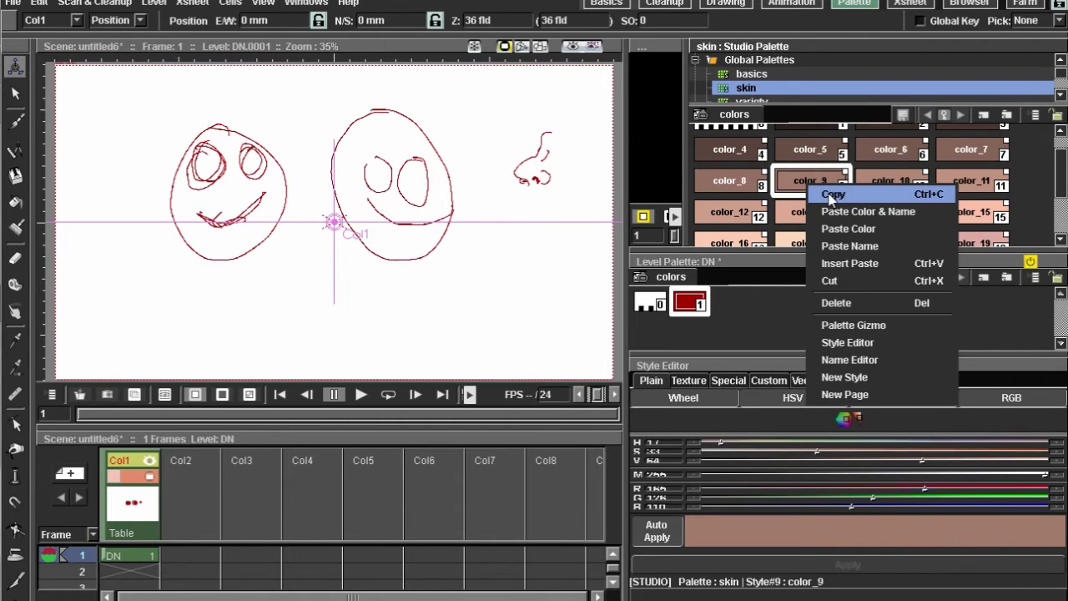
{"action": "left_click", "coordinate": [832, 195]}
{"action": "right_click", "coordinate": [737, 320]}
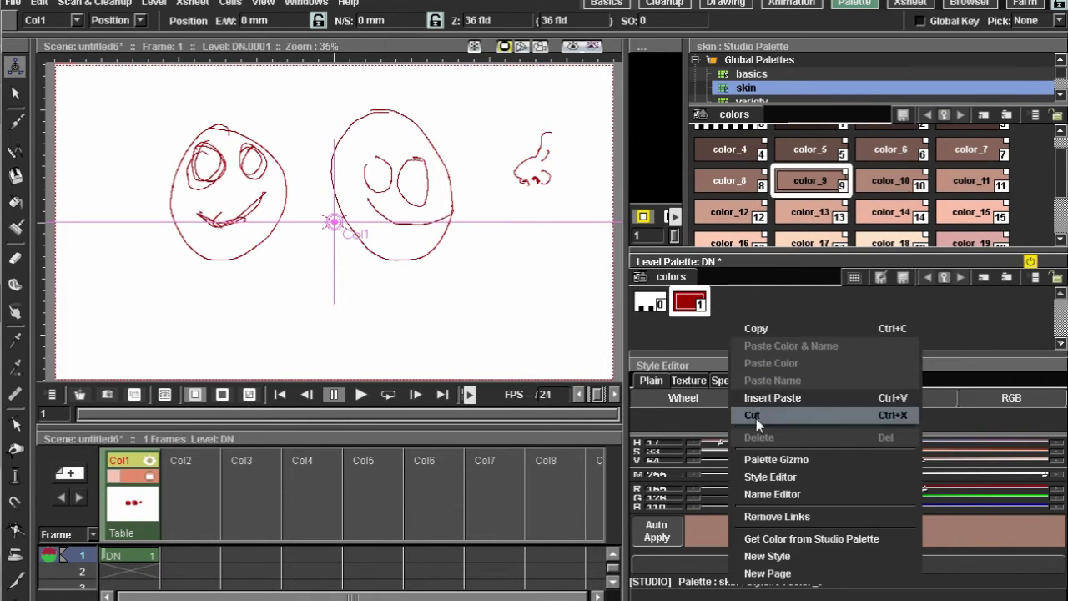
{"action": "left_click", "coordinate": [764, 398]}
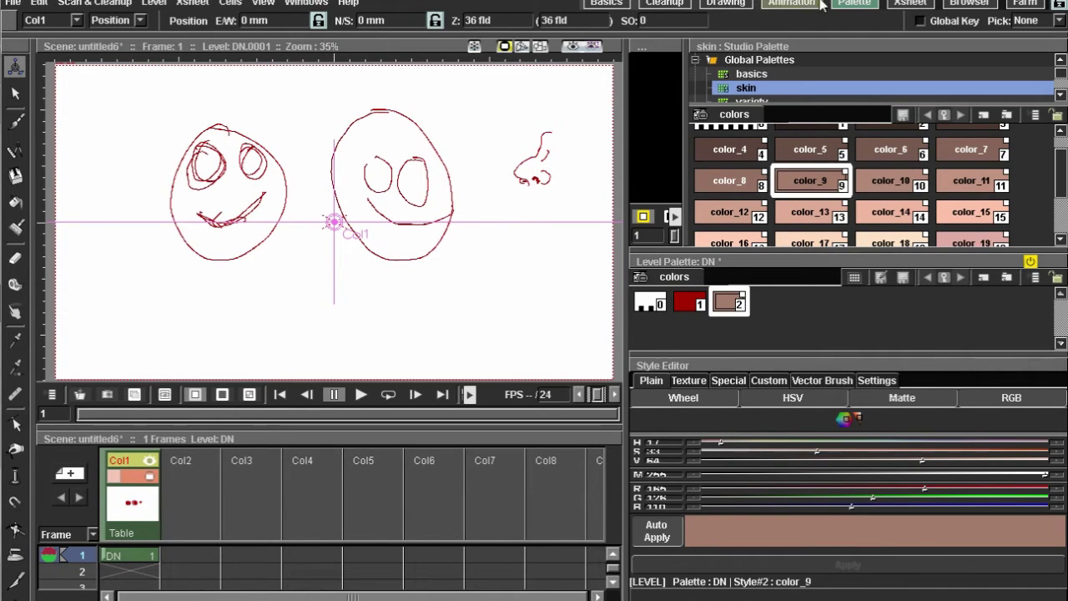
{"action": "left_click", "coordinate": [910, 4]}
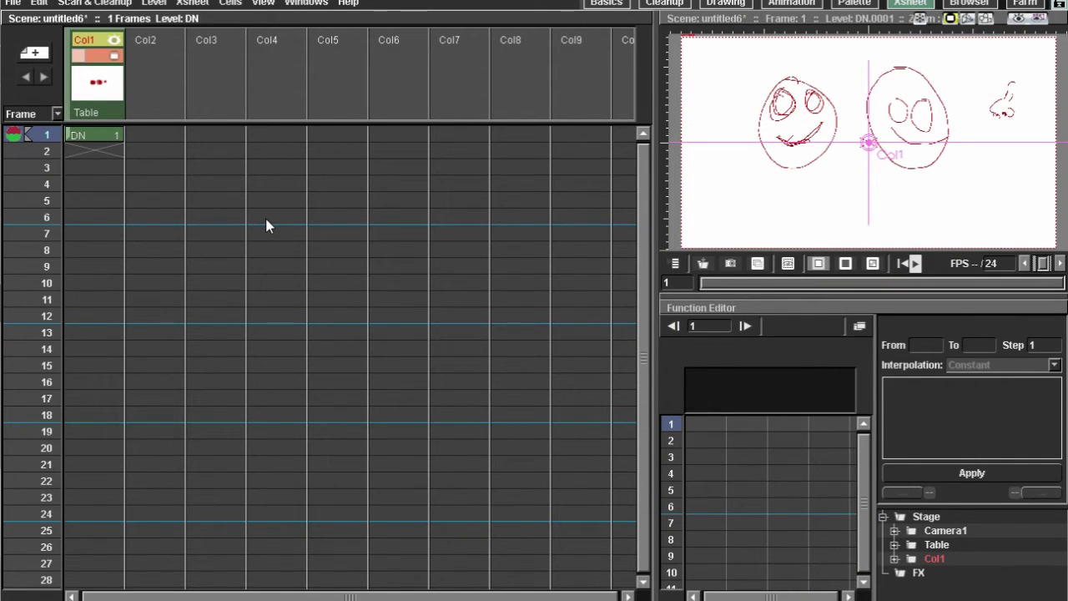
{"action": "left_click_drag", "start_coordinate": [93, 151], "coordinate": [107, 138]}
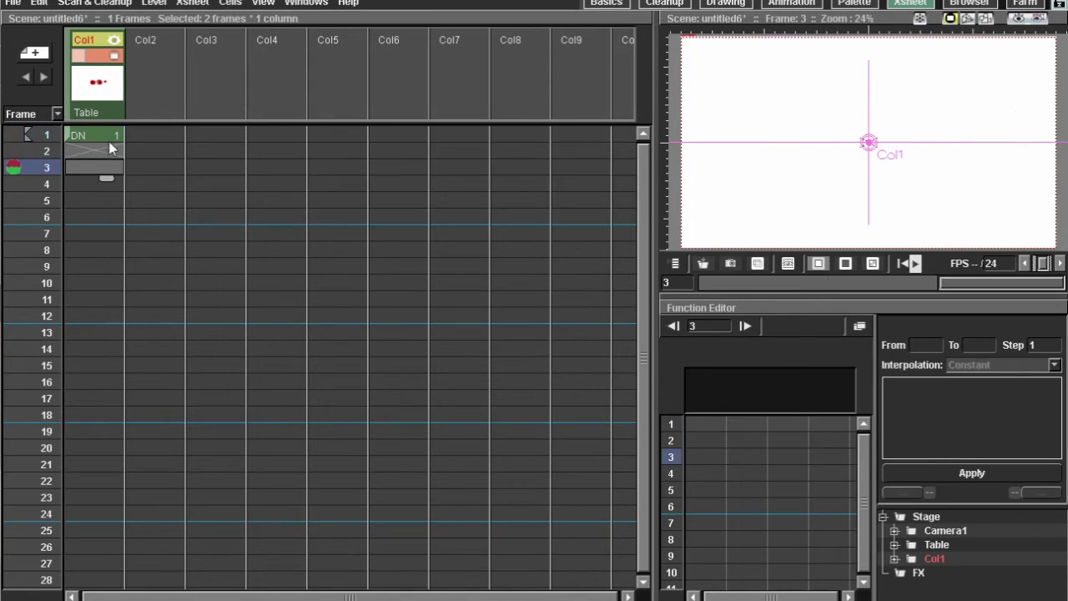
{"action": "left_click", "coordinate": [101, 186]}
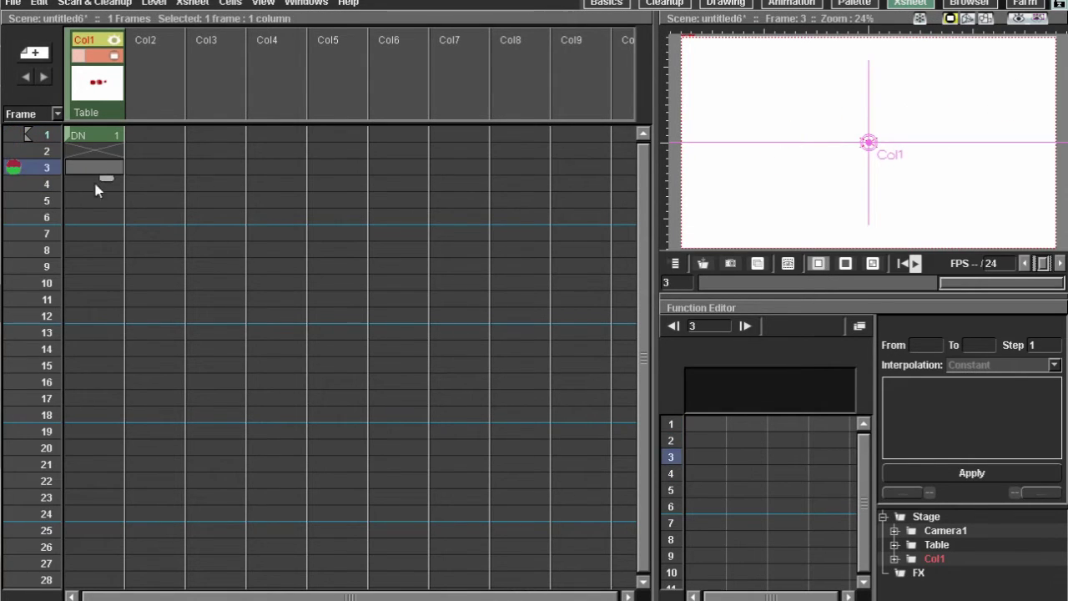
{"action": "left_click", "coordinate": [97, 194]}
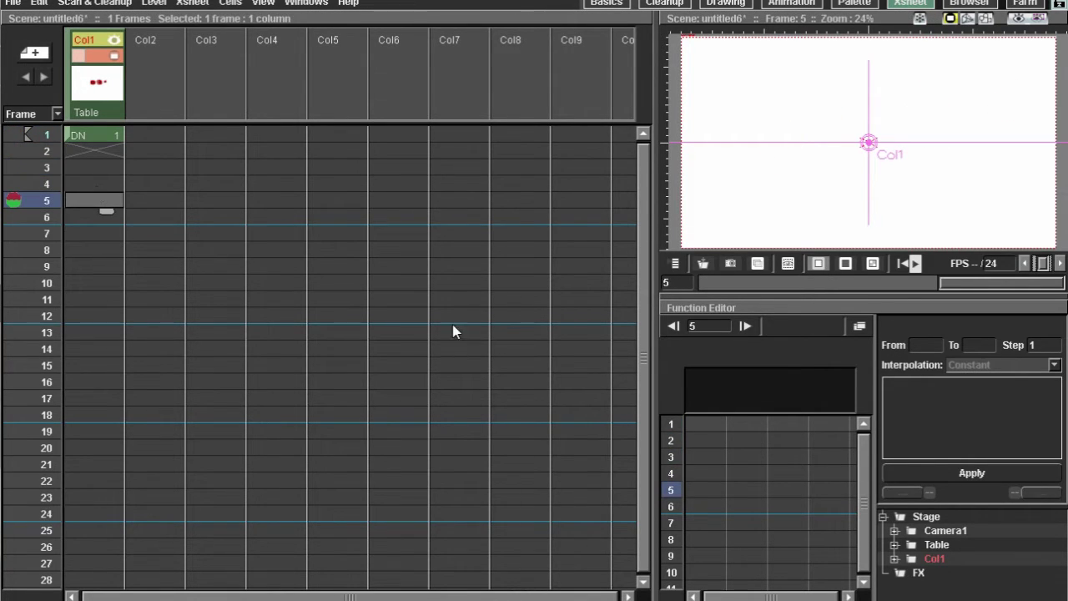
{"action": "left_click", "coordinate": [116, 155]}
{"action": "left_click", "coordinate": [102, 168]}
{"action": "left_click", "coordinate": [97, 186]}
{"action": "left_click", "coordinate": [97, 202]}
{"action": "left_click", "coordinate": [93, 235]}
{"action": "left_click", "coordinate": [93, 222]}
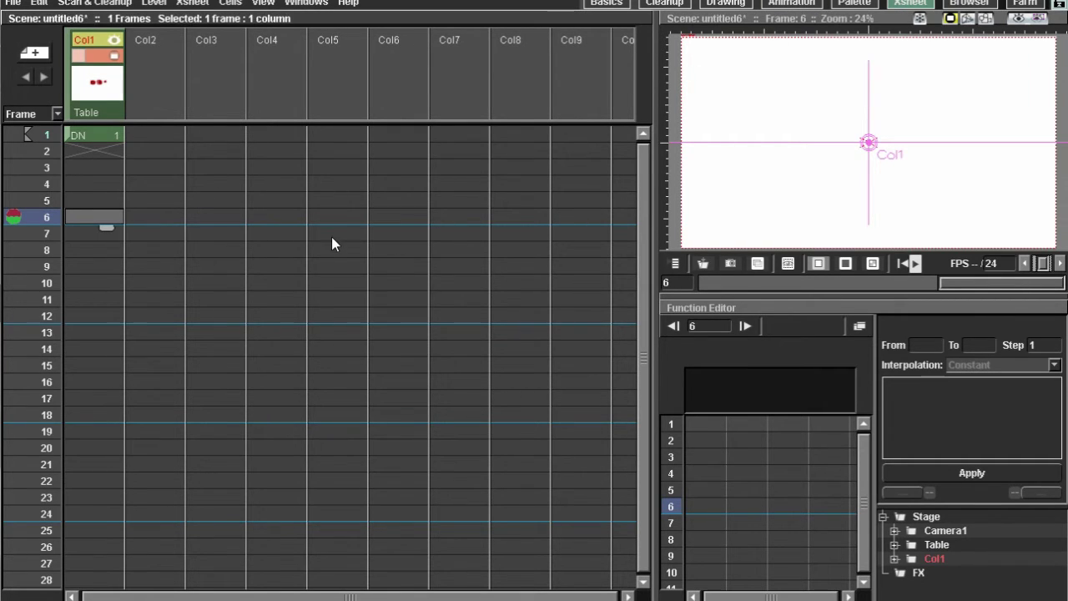
Step: Look at the Browser and Farm rooms, then return to the Basics room
{"action": "left_click", "coordinate": [958, 4]}
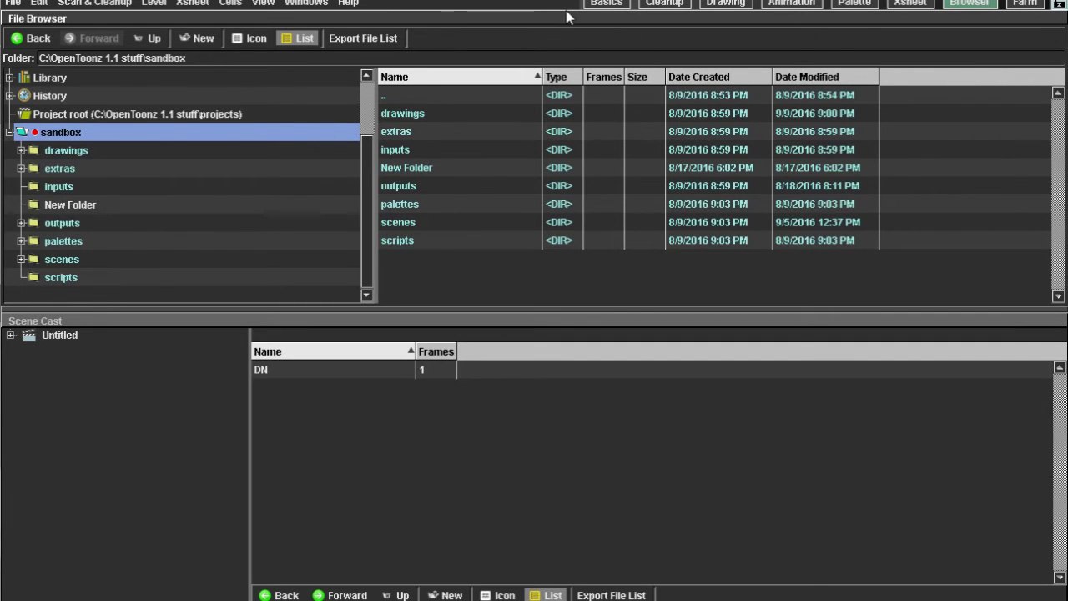
{"action": "left_click", "coordinate": [1024, 4]}
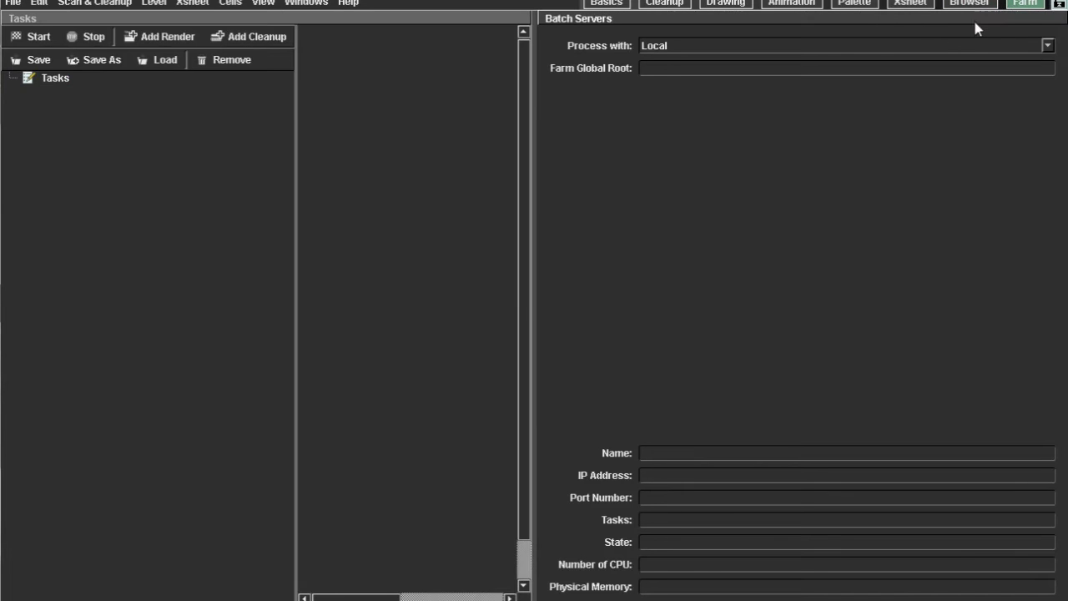
{"action": "left_click", "coordinate": [616, 4]}
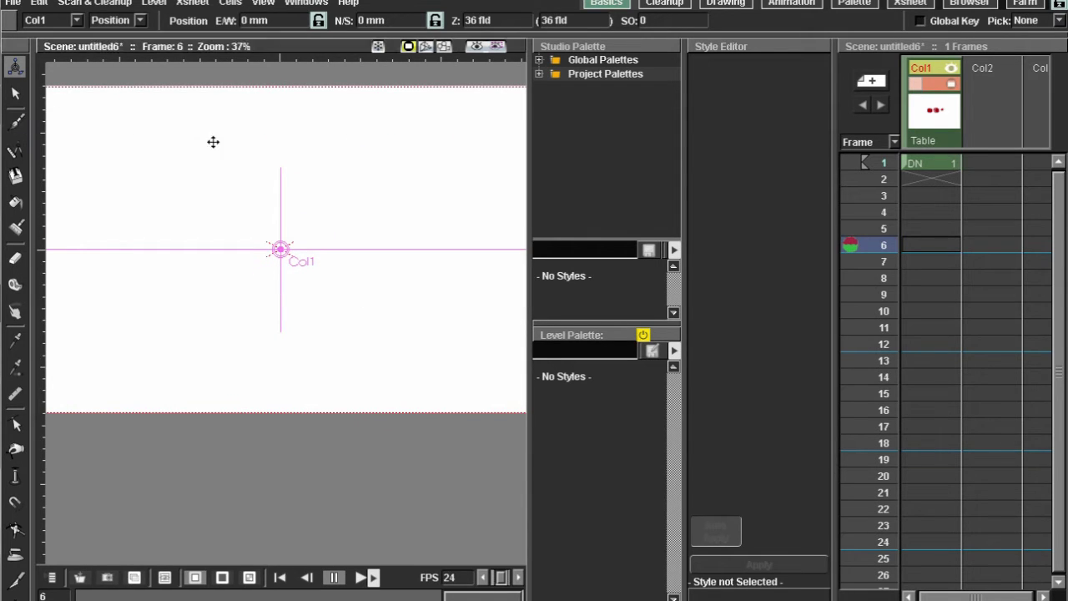
Step: Extend DN's first drawing in the Xsheet to hold through frame 10
{"action": "left_click", "coordinate": [15, 122]}
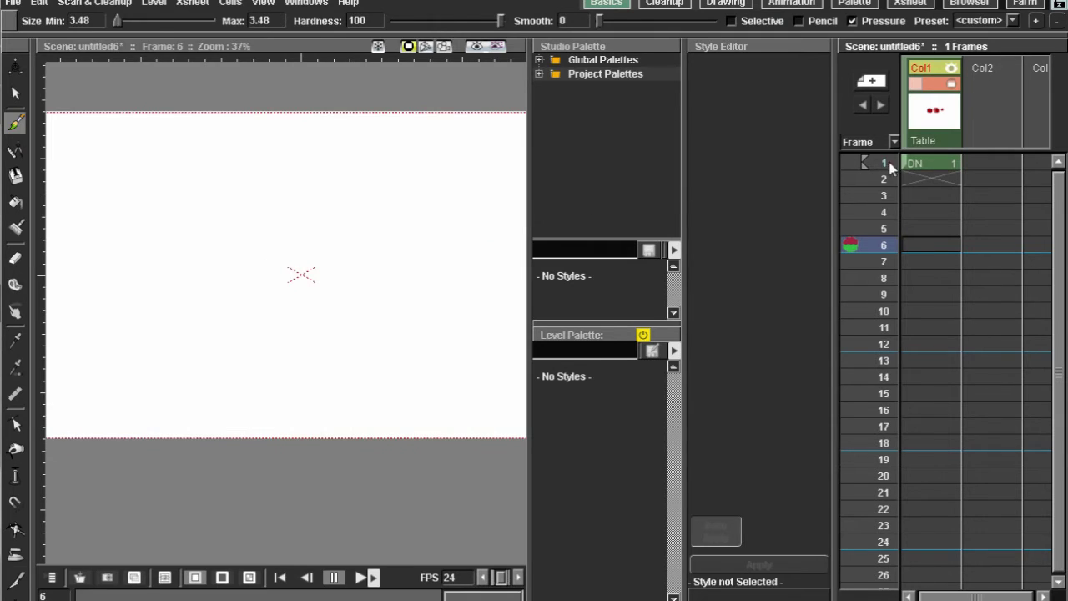
{"action": "left_click", "coordinate": [926, 169]}
{"action": "left_click_drag", "start_coordinate": [944, 176], "coordinate": [941, 326]}
{"action": "left_click", "coordinate": [941, 309]}
{"action": "left_click", "coordinate": [939, 297]}
{"action": "left_click", "coordinate": [930, 261]}
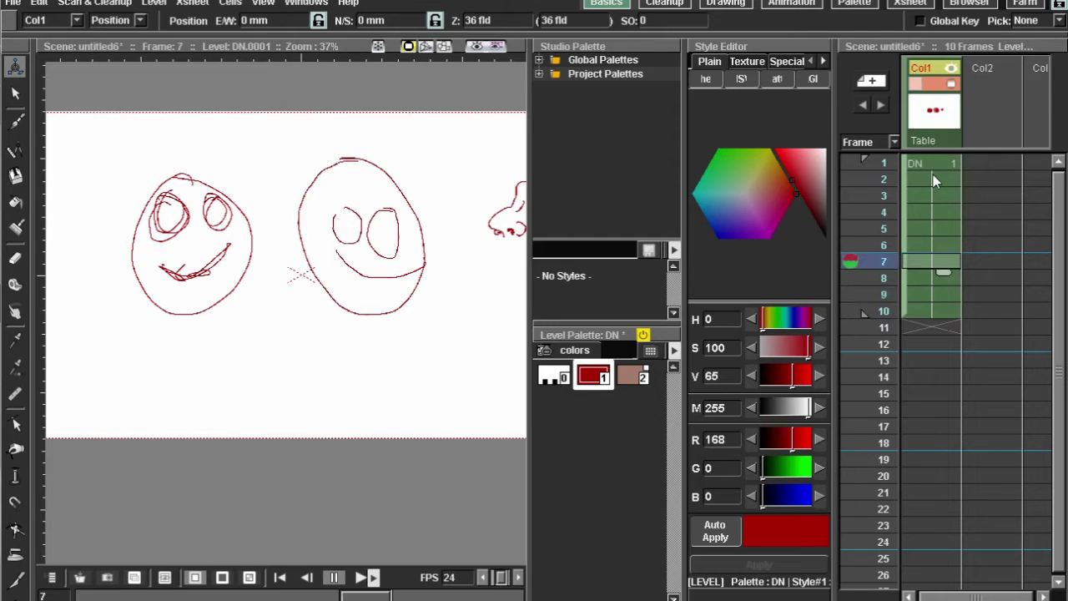
{"action": "left_click", "coordinate": [935, 175]}
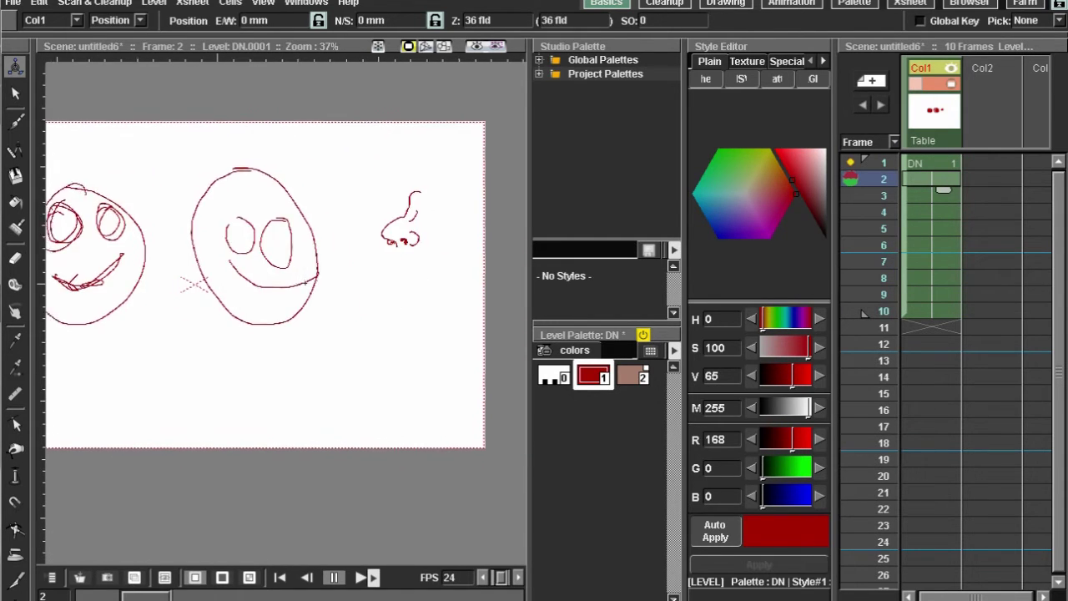
Step: Pan both faces into view and fit the whole canvas to the viewer
{"action": "scroll", "coordinate": [356, 278], "scroll_direction": "up", "scroll_amount": 2}
{"action": "left_click_drag", "start_coordinate": [345, 272], "coordinate": [437, 252]}
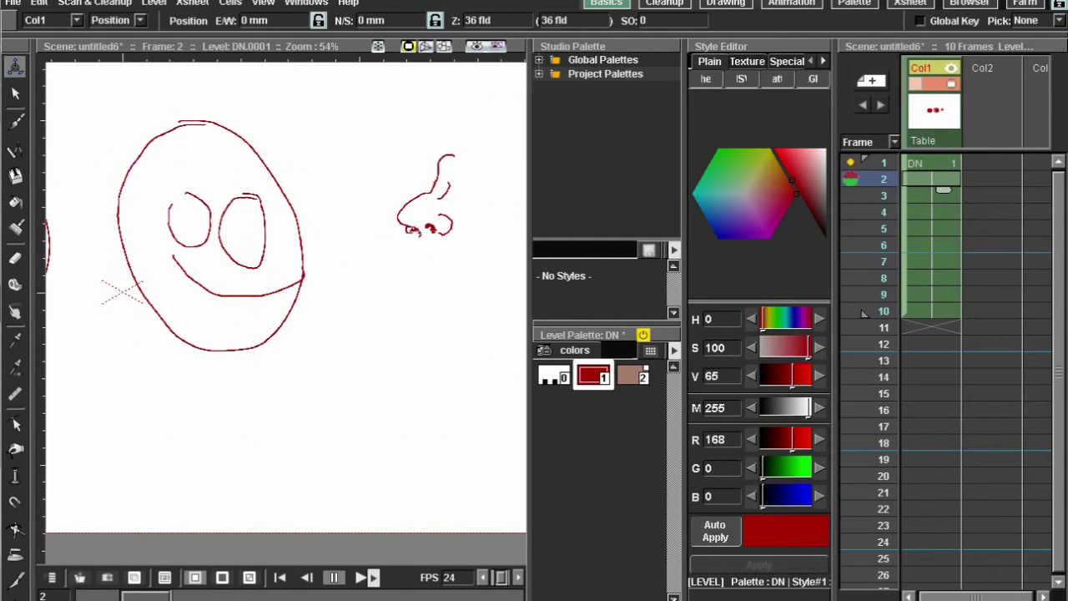
{"action": "mouse_move", "coordinate": [199, 251]}
{"action": "left_mouse_down"}
{"action": "mouse_move", "coordinate": [278, 209]}
{"action": "mouse_move", "coordinate": [413, 183]}
{"action": "mouse_move", "coordinate": [443, 211]}
{"action": "mouse_move", "coordinate": [423, 215]}
{"action": "left_mouse_up"}
{"action": "left_click_drag", "start_coordinate": [451, 250], "coordinate": [436, 293]}
{"action": "right_click", "coordinate": [418, 276]}
{"action": "left_click", "coordinate": [453, 319]}
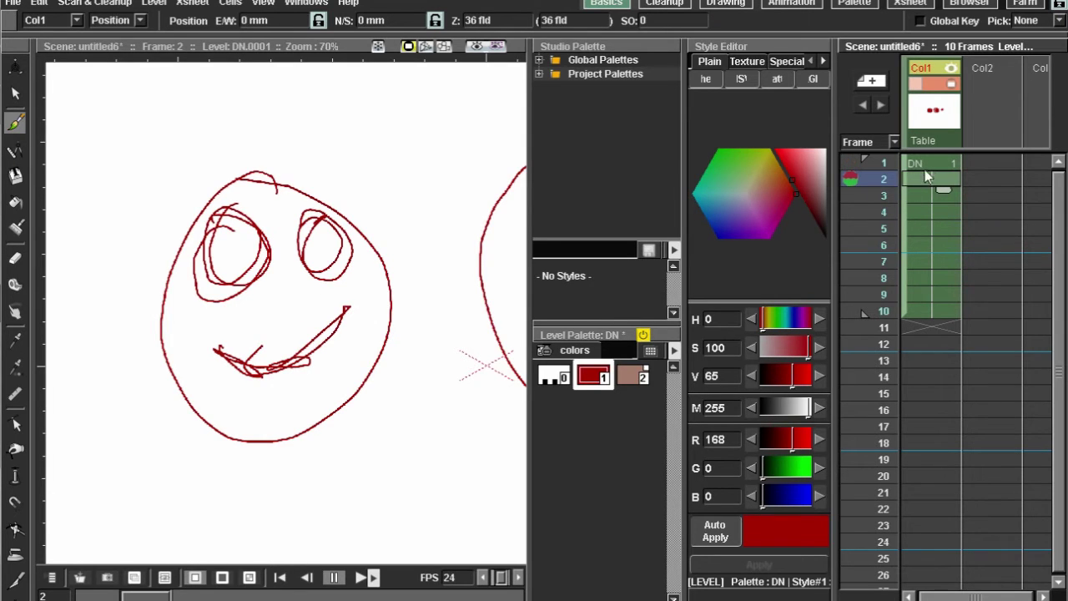
Step: Draw a freehand nose on the left smiley face
{"action": "left_click", "coordinate": [927, 166]}
{"action": "left_click_drag", "start_coordinate": [286, 272], "coordinate": [292, 309]}
{"action": "scroll", "coordinate": [451, 351], "scroll_direction": "down", "scroll_amount": 2}
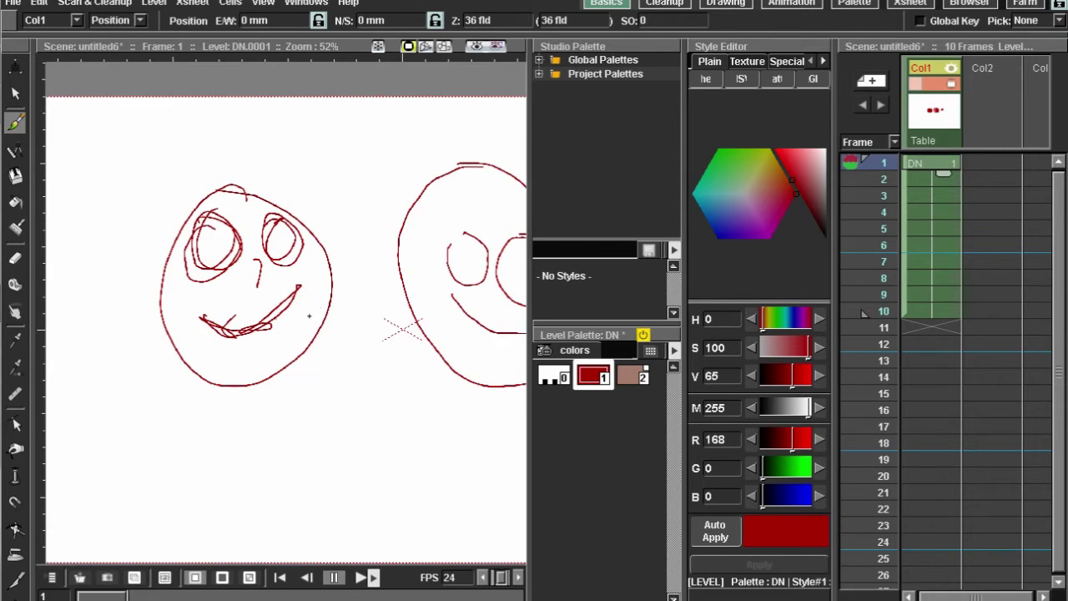
Step: Browse the Xsheet, General and Interface pages of Preferences
{"action": "left_click", "coordinate": [12, 2]}
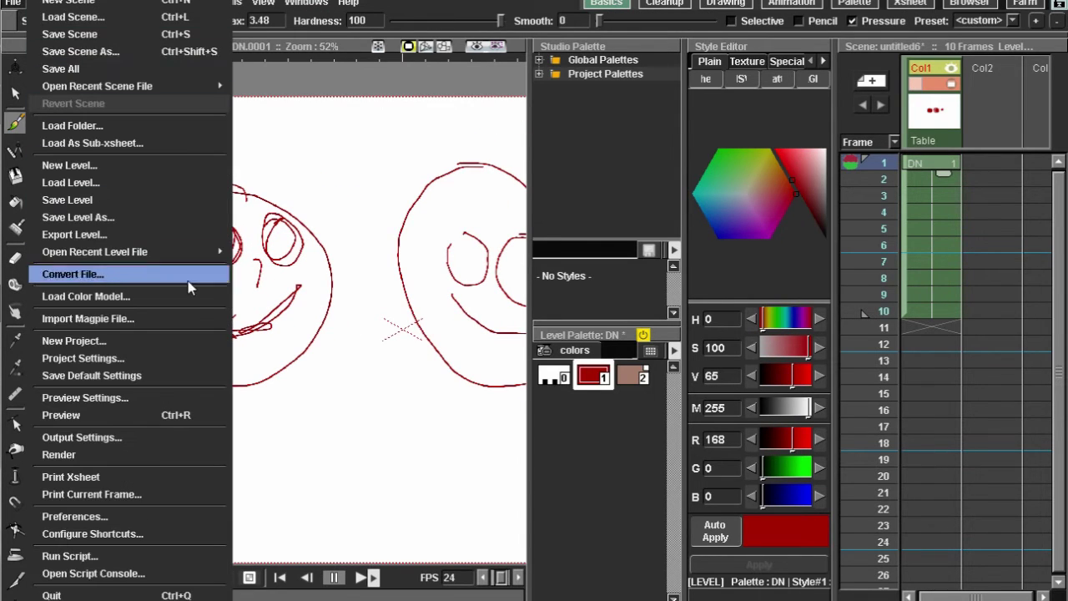
{"action": "left_click", "coordinate": [171, 516]}
{"action": "left_click", "coordinate": [301, 176]}
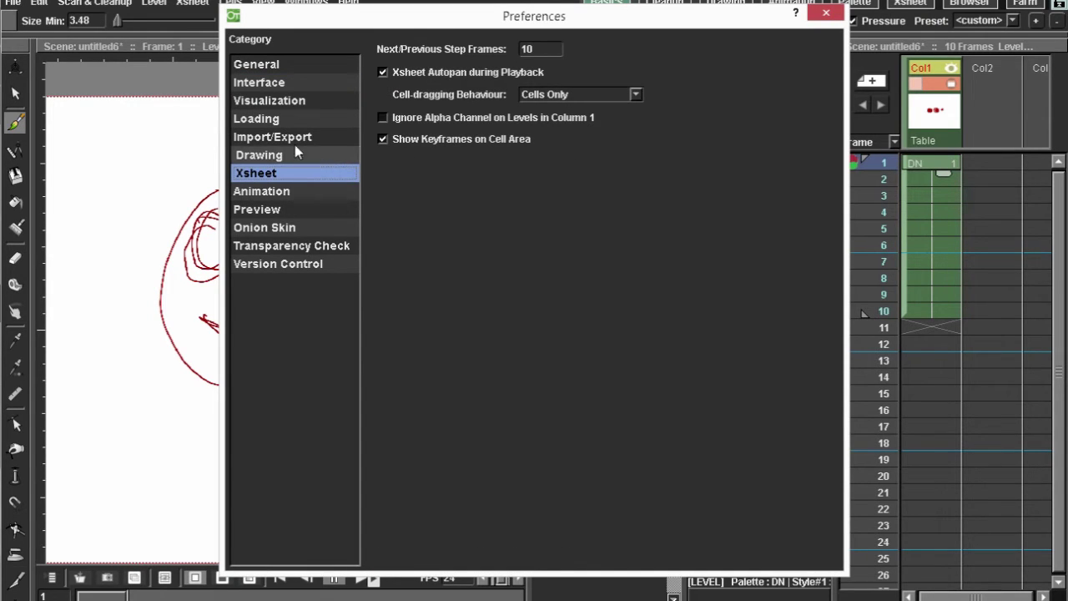
{"action": "left_click", "coordinate": [288, 66]}
{"action": "left_click", "coordinate": [304, 82]}
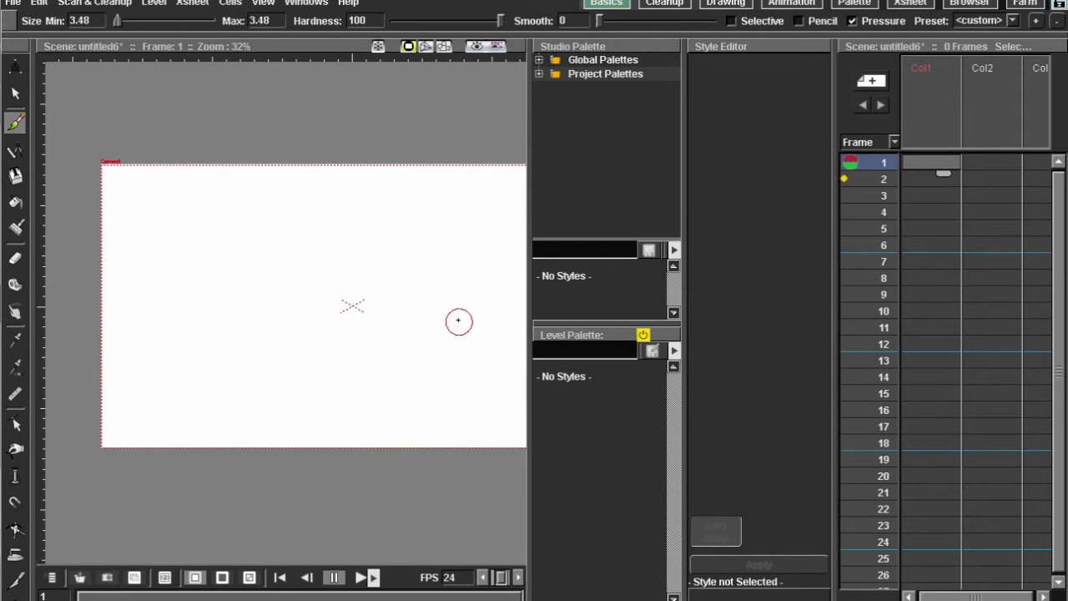
Step: Draw a black figure-8 stroke in the new scene, creating level DO
{"action": "scroll", "coordinate": [288, 219], "scroll_direction": "up", "scroll_amount": 2}
{"action": "mouse_move", "coordinate": [308, 222]}
{"action": "left_mouse_down"}
{"action": "mouse_move", "coordinate": [302, 250]}
{"action": "mouse_move", "coordinate": [307, 310]}
{"action": "mouse_move", "coordinate": [334, 249]}
{"action": "left_mouse_up"}
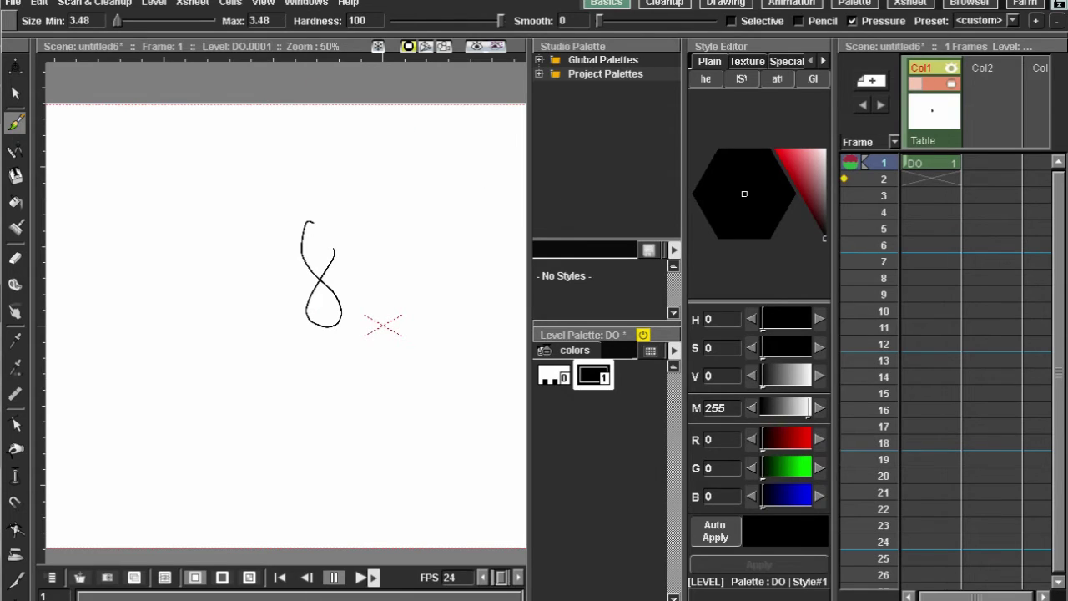
{"action": "left_click", "coordinate": [12, 1]}
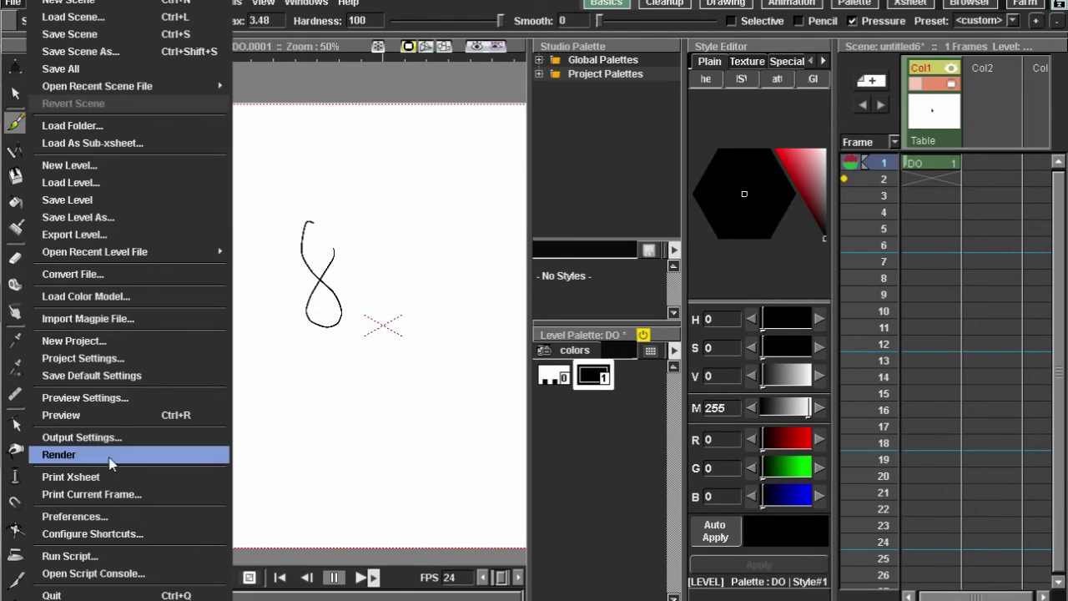
Step: Browse the Xsheet, Animation and Preview preference pages, settling on Drawing
{"action": "left_click", "coordinate": [108, 516]}
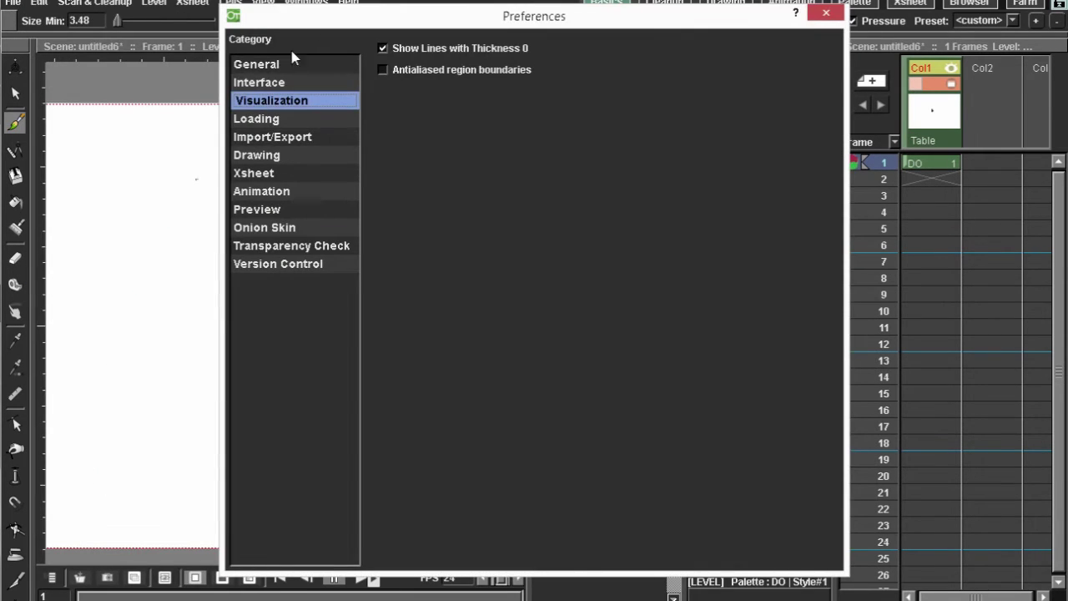
{"action": "left_click", "coordinate": [288, 179]}
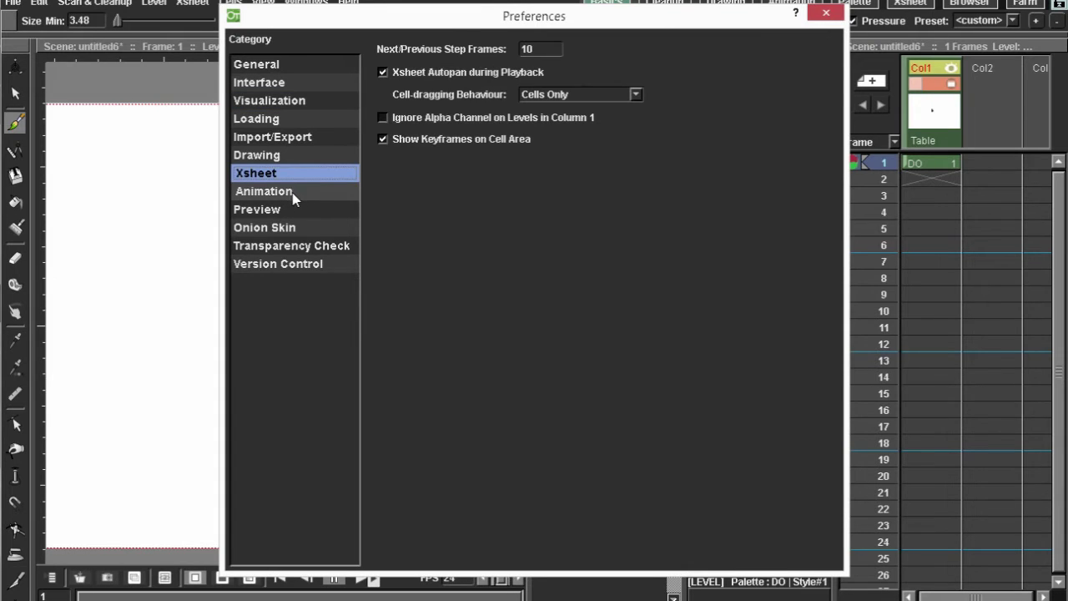
{"action": "left_click", "coordinate": [293, 194]}
{"action": "left_click", "coordinate": [296, 209]}
{"action": "left_click", "coordinate": [292, 179]}
{"action": "left_click", "coordinate": [292, 155]}
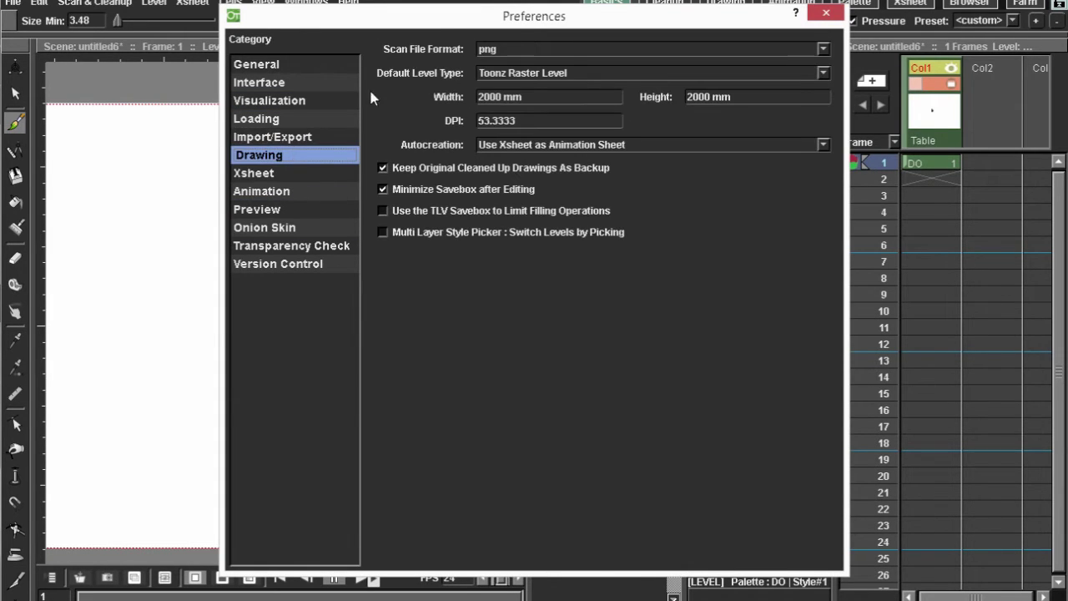
Step: Toggle Default Level Type to Toonz Vector Level and back to Toonz Raster Level
{"action": "left_click", "coordinate": [513, 75]}
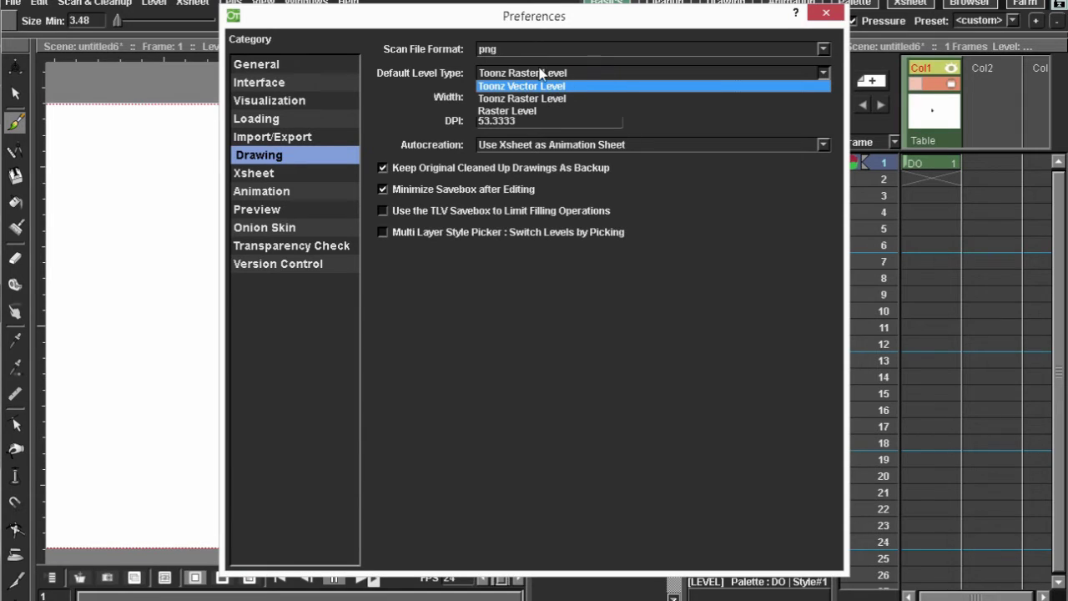
{"action": "left_click", "coordinate": [555, 73]}
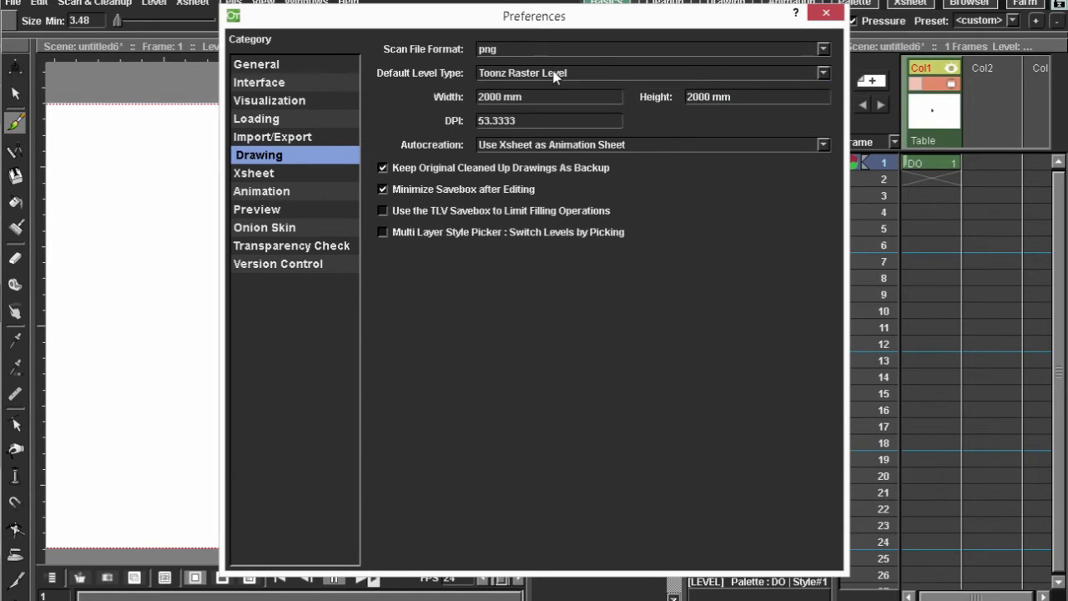
{"action": "left_click", "coordinate": [563, 73]}
{"action": "left_click", "coordinate": [444, 117]}
{"action": "left_click", "coordinate": [531, 79]}
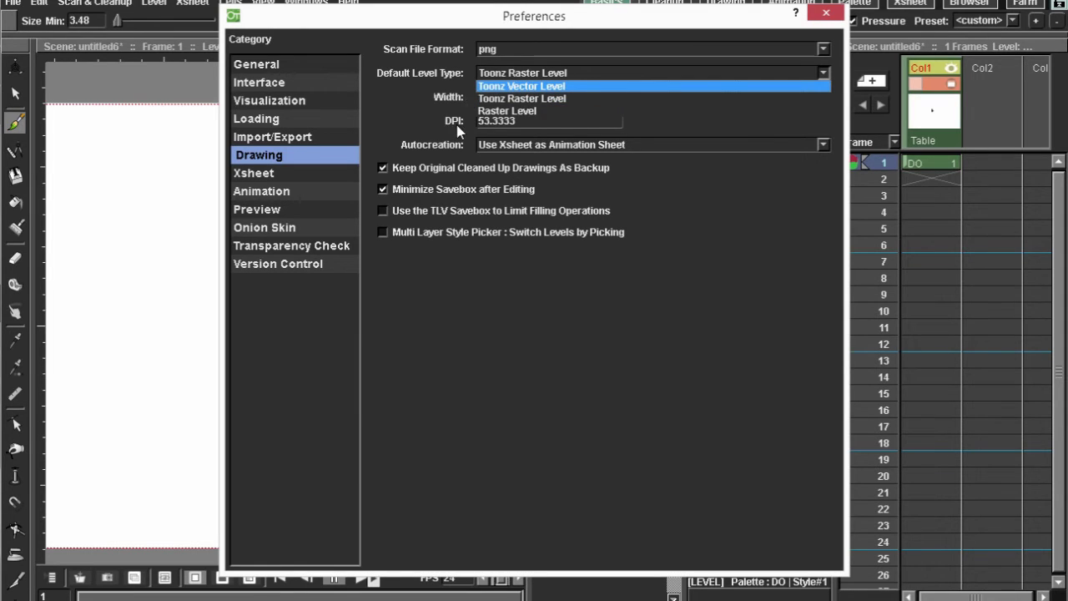
{"action": "left_click", "coordinate": [426, 136]}
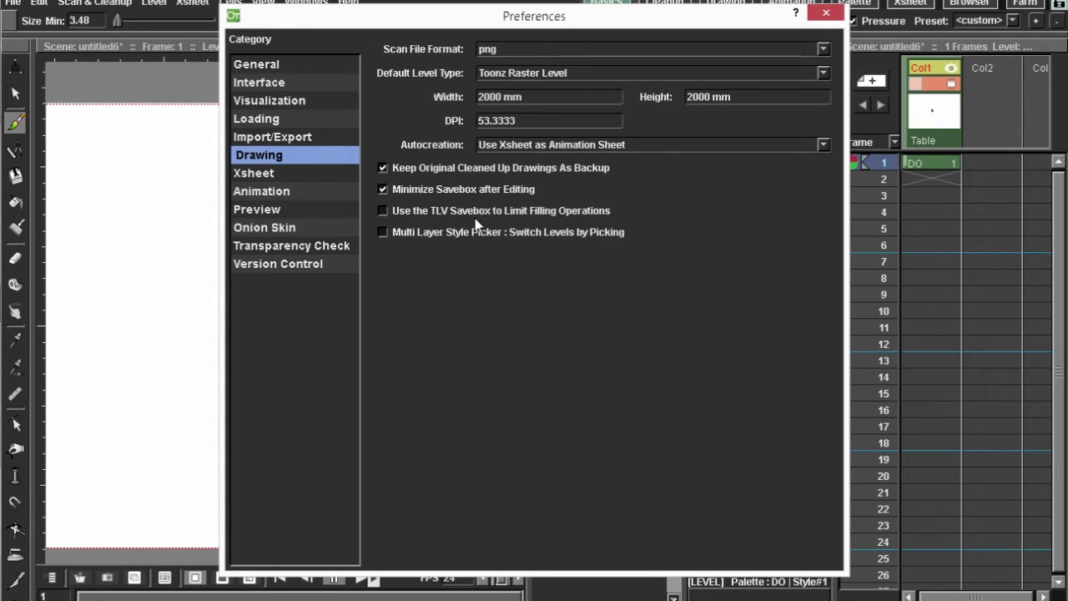
{"action": "left_click", "coordinate": [554, 83]}
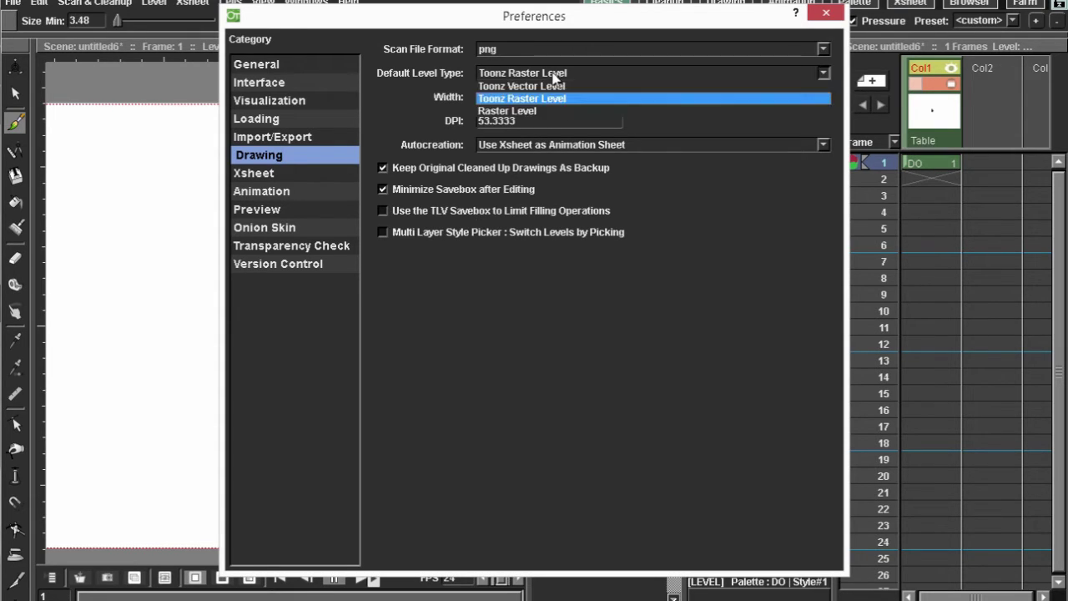
{"action": "left_click", "coordinate": [500, 86]}
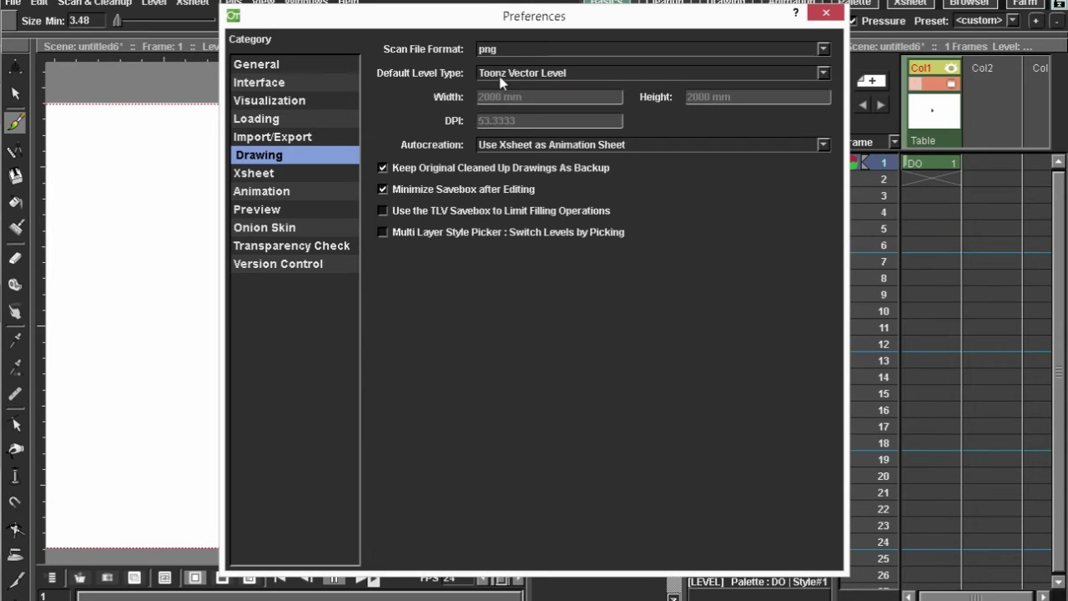
{"action": "left_click", "coordinate": [617, 74]}
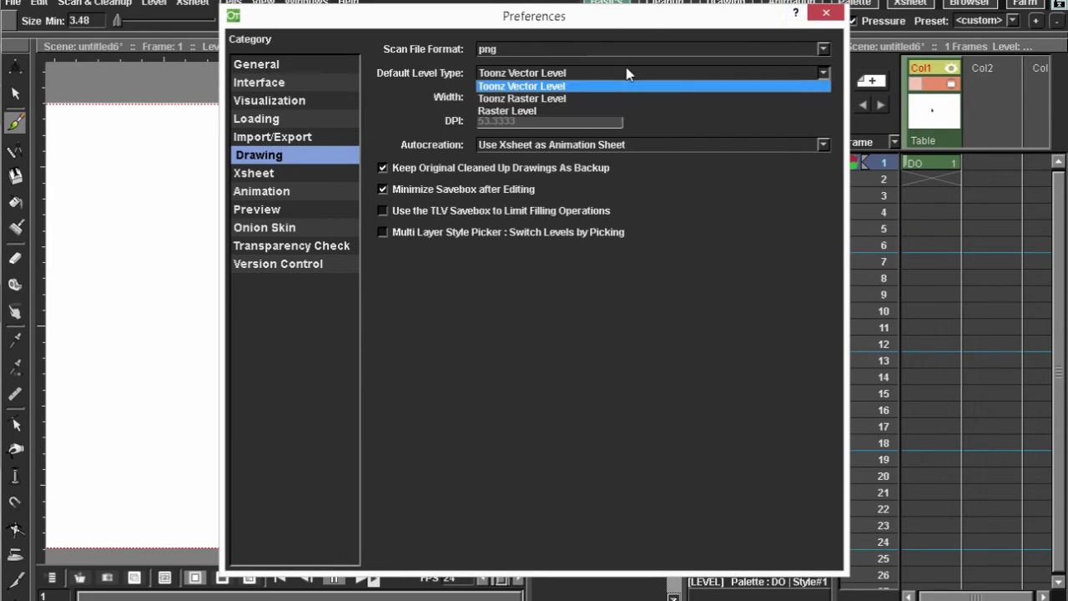
{"action": "left_click", "coordinate": [613, 98]}
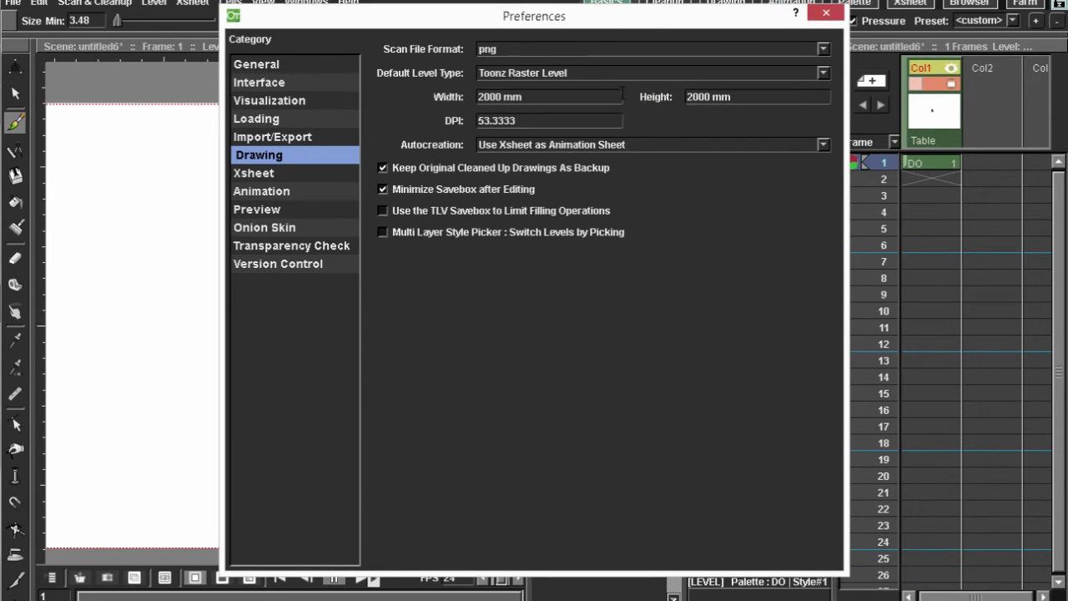
Step: Close the Preferences dialog and zoom the viewer on DO's figure-8 stroke
{"action": "left_click", "coordinate": [826, 12]}
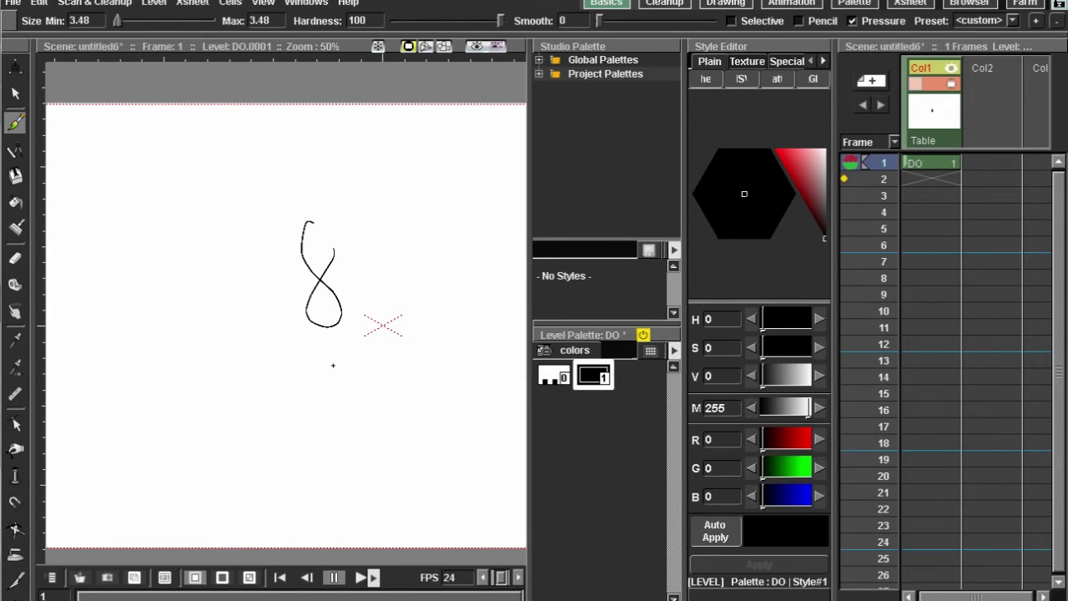
{"action": "scroll", "coordinate": [362, 341], "scroll_direction": "up", "scroll_amount": 4}
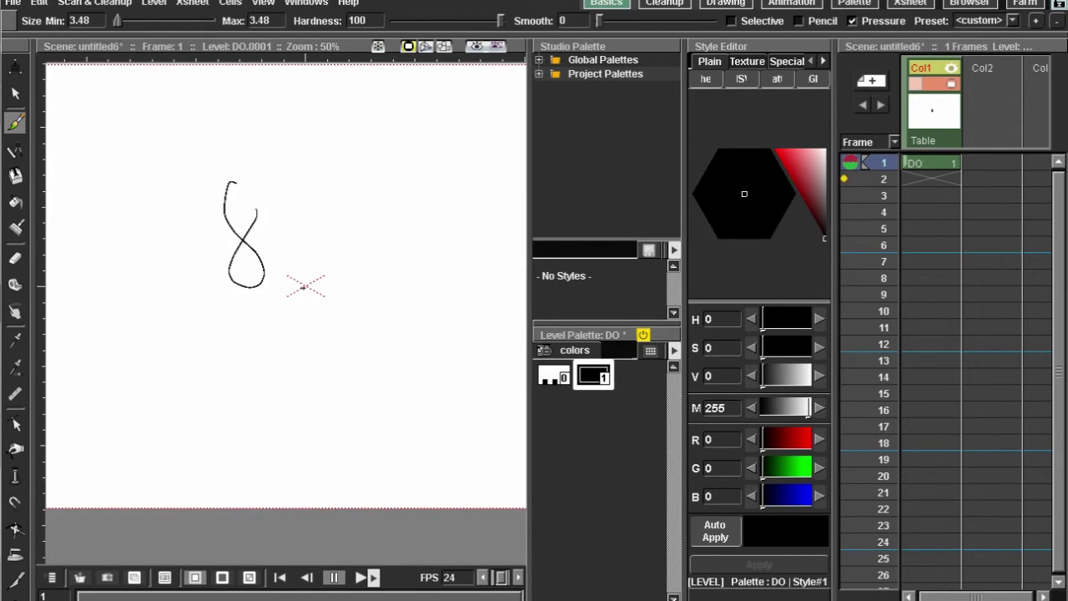
{"action": "scroll", "coordinate": [330, 297], "scroll_direction": "up", "scroll_amount": 5}
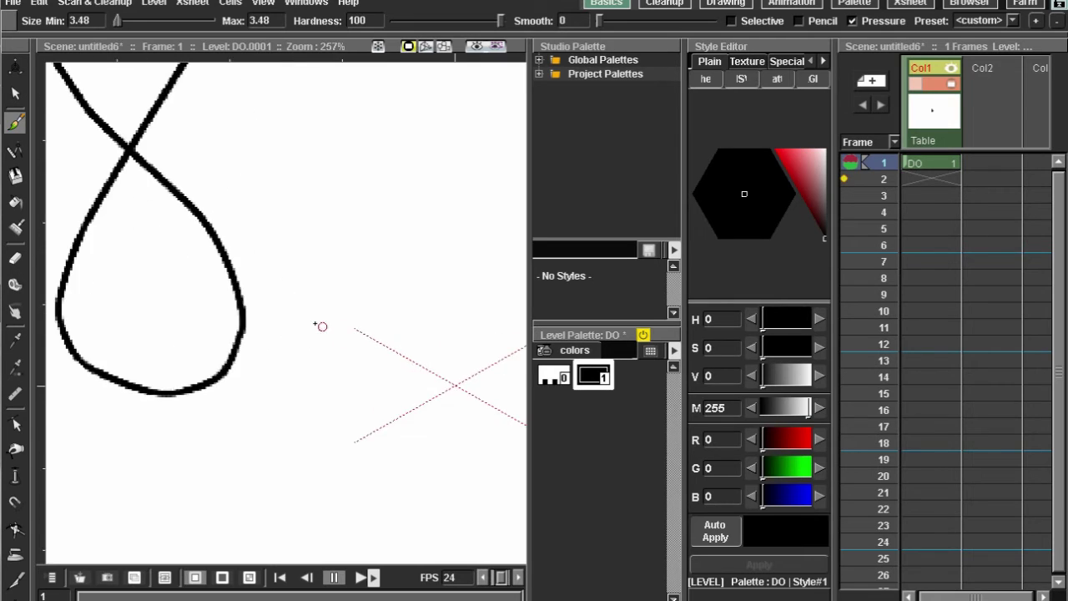
{"action": "scroll", "coordinate": [259, 314], "scroll_direction": "down", "scroll_amount": 3}
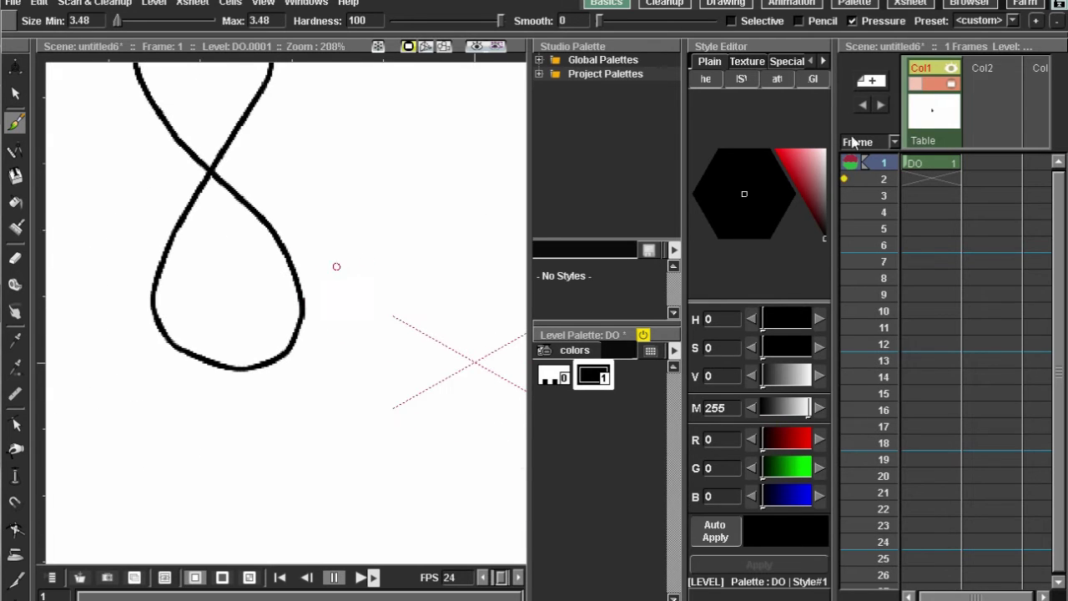
Step: Select the empty Col2 column and bring up its column options
{"action": "left_click", "coordinate": [992, 162]}
{"action": "left_click", "coordinate": [989, 123]}
{"action": "right_click", "coordinate": [988, 123]}
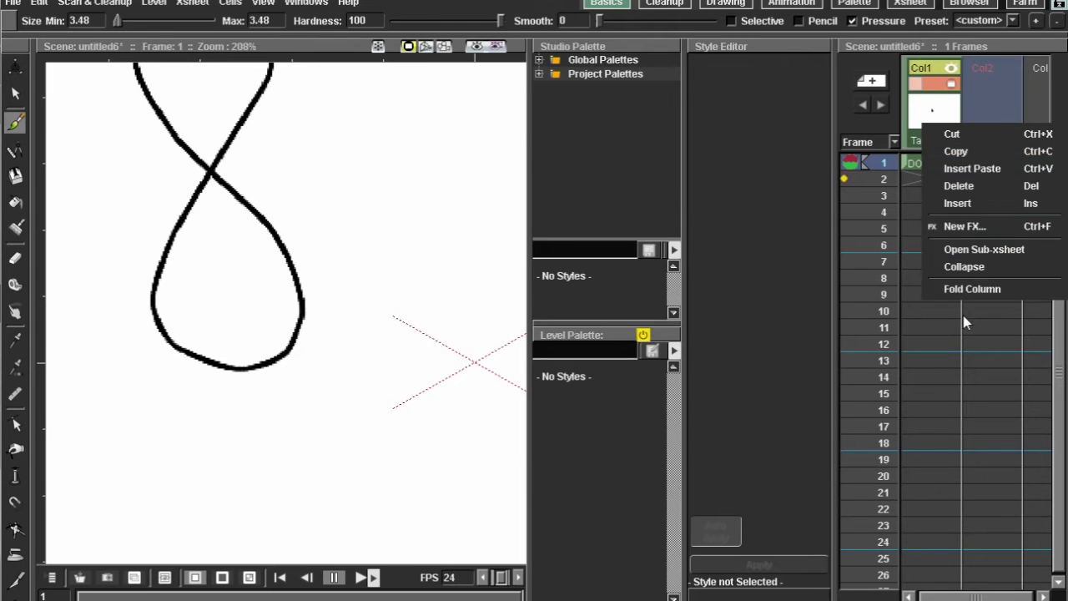
Step: Create a new Toonz Vector Level named A in frame 1 of Col2
{"action": "left_click", "coordinate": [965, 314]}
{"action": "left_click", "coordinate": [985, 165]}
{"action": "right_click", "coordinate": [985, 164]}
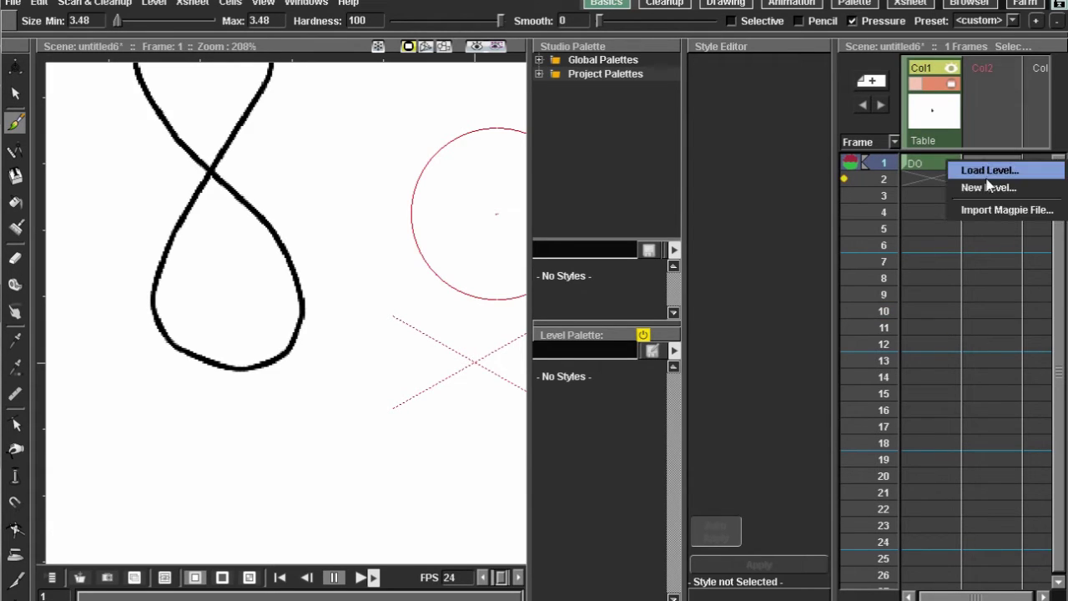
{"action": "left_click", "coordinate": [988, 187]}
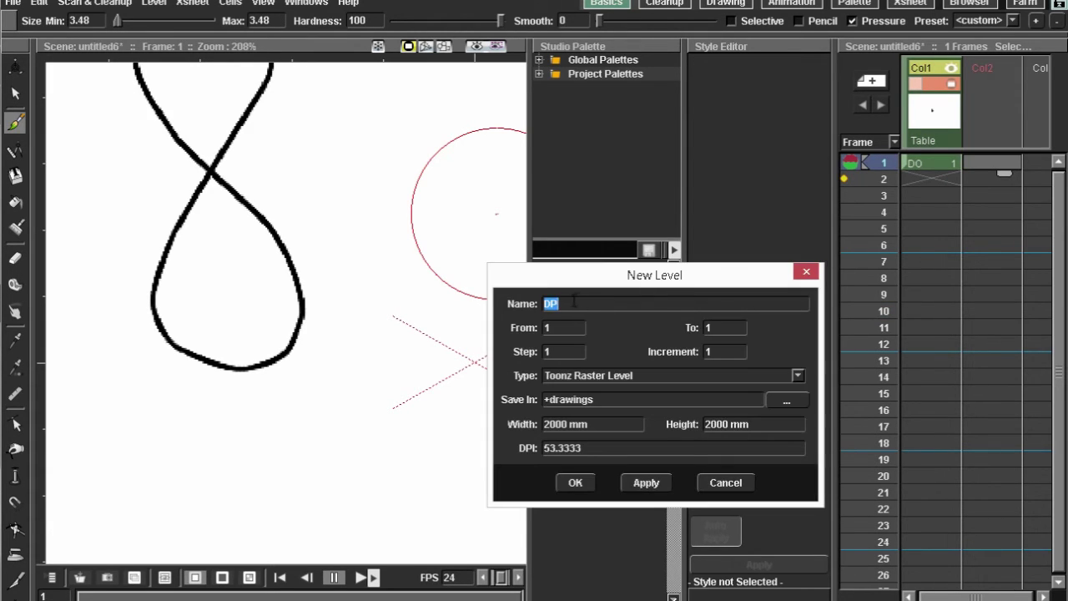
{"action": "left_click", "coordinate": [607, 376]}
{"action": "left_click", "coordinate": [628, 399]}
{"action": "type", "text": "A"}
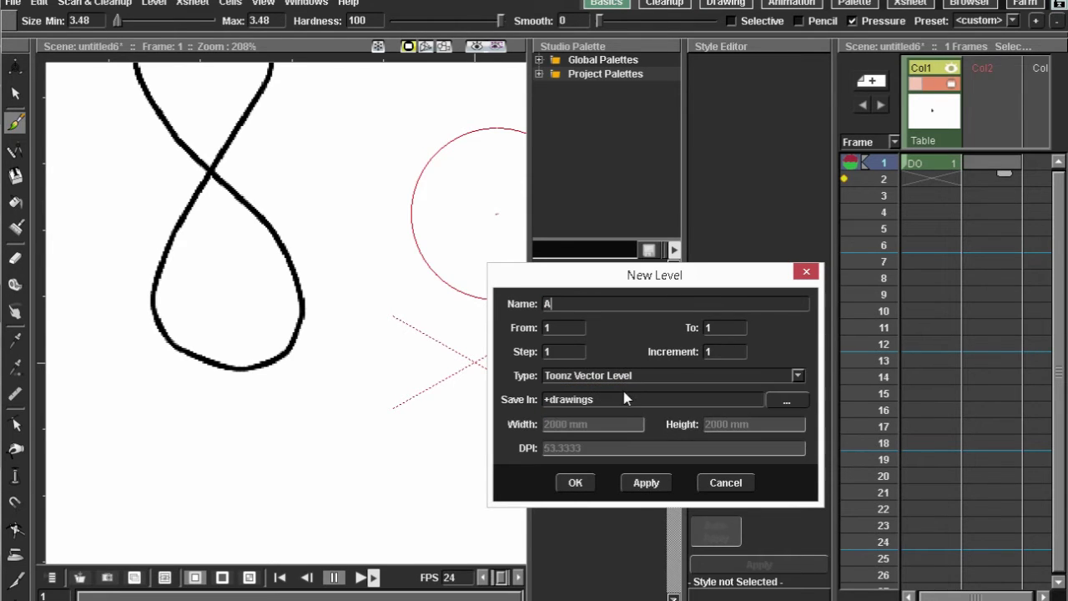
{"action": "left_click", "coordinate": [575, 482]}
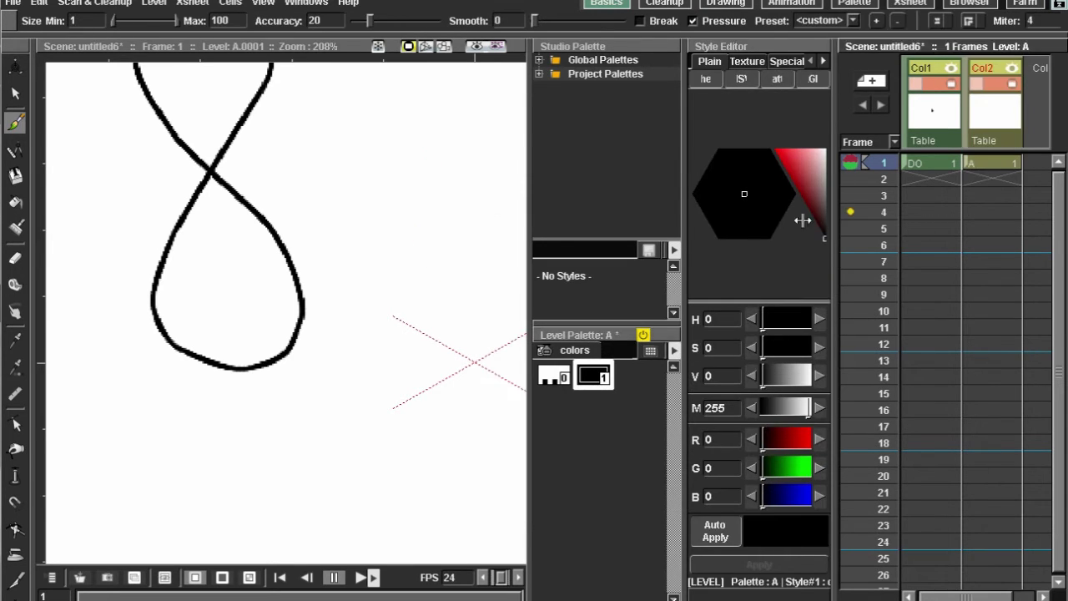
Step: Reduce the brush's maximum thickness and draw a larger figure-8 beside DO's drawing
{"action": "scroll", "coordinate": [358, 317], "scroll_direction": "down", "scroll_amount": 5}
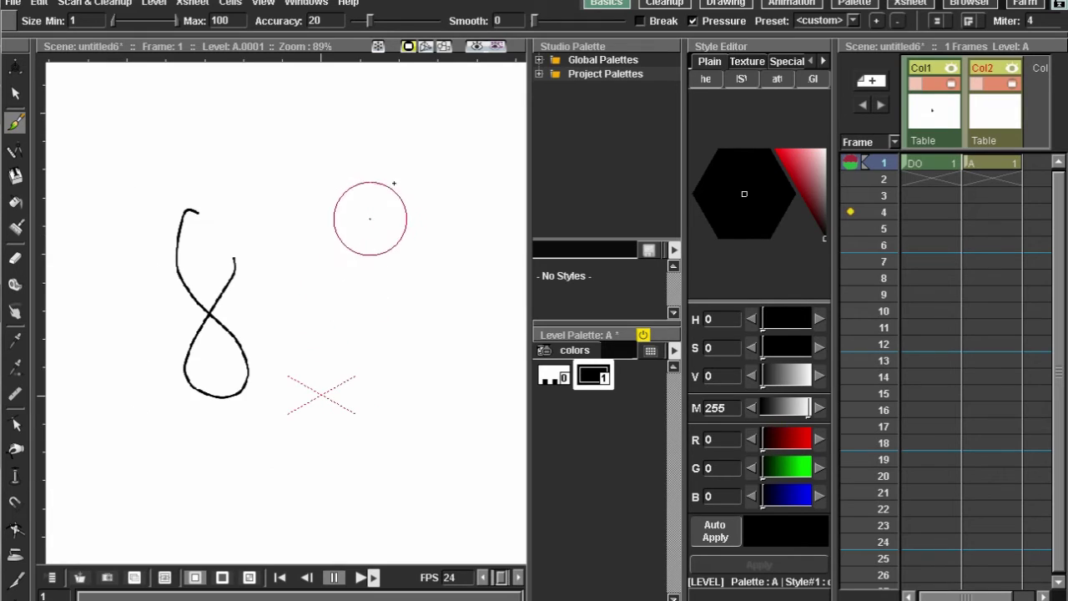
{"action": "mouse_move", "coordinate": [376, 184]}
{"action": "left_mouse_down"}
{"action": "mouse_move", "coordinate": [401, 310]}
{"action": "mouse_move", "coordinate": [353, 271]}
{"action": "left_mouse_up"}
{"action": "key", "text": "ctrl+z"}
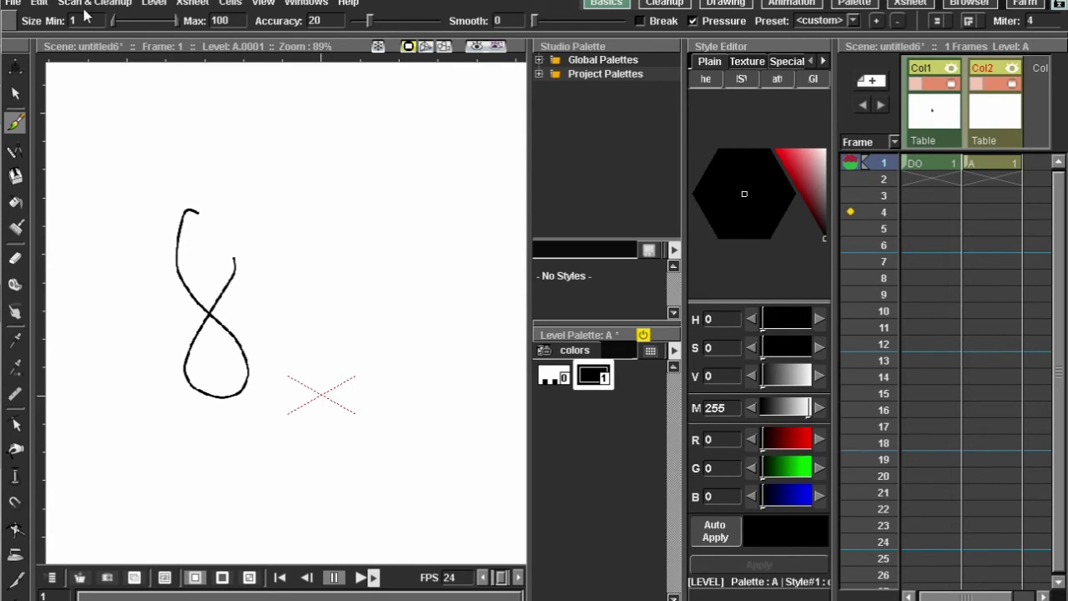
{"action": "left_click_drag", "start_coordinate": [175, 27], "coordinate": [121, 19]}
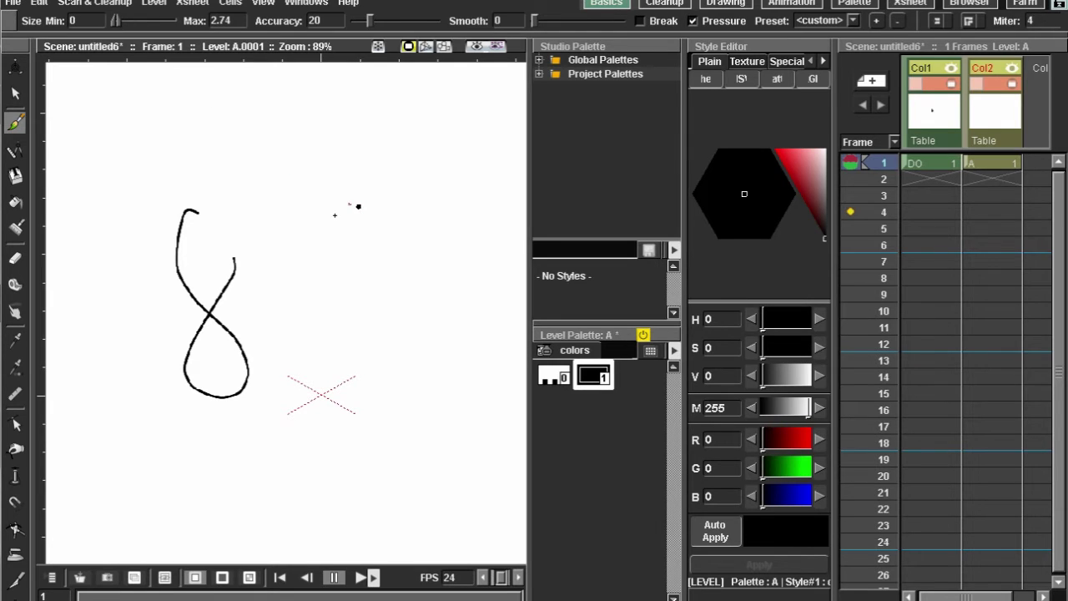
{"action": "mouse_move", "coordinate": [328, 229]}
{"action": "left_mouse_down"}
{"action": "mouse_move", "coordinate": [399, 387]}
{"action": "mouse_move", "coordinate": [355, 367]}
{"action": "mouse_move", "coordinate": [388, 232]}
{"action": "mouse_move", "coordinate": [351, 190]}
{"action": "left_mouse_up"}
{"action": "scroll", "coordinate": [358, 242], "scroll_direction": "up", "scroll_amount": 2}
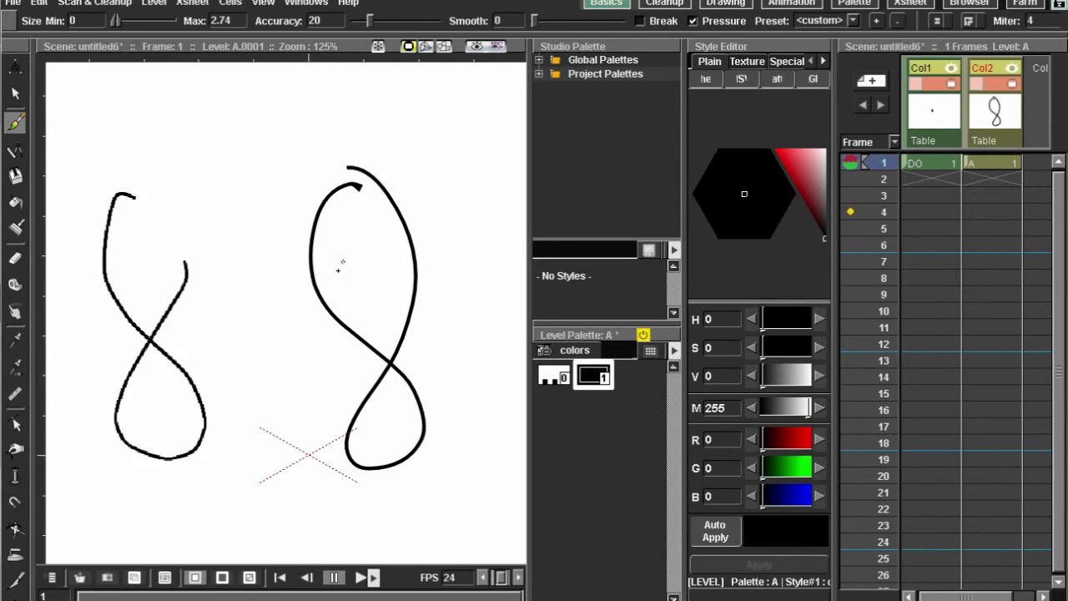
{"action": "scroll", "coordinate": [334, 272], "scroll_direction": "up", "scroll_amount": 11}
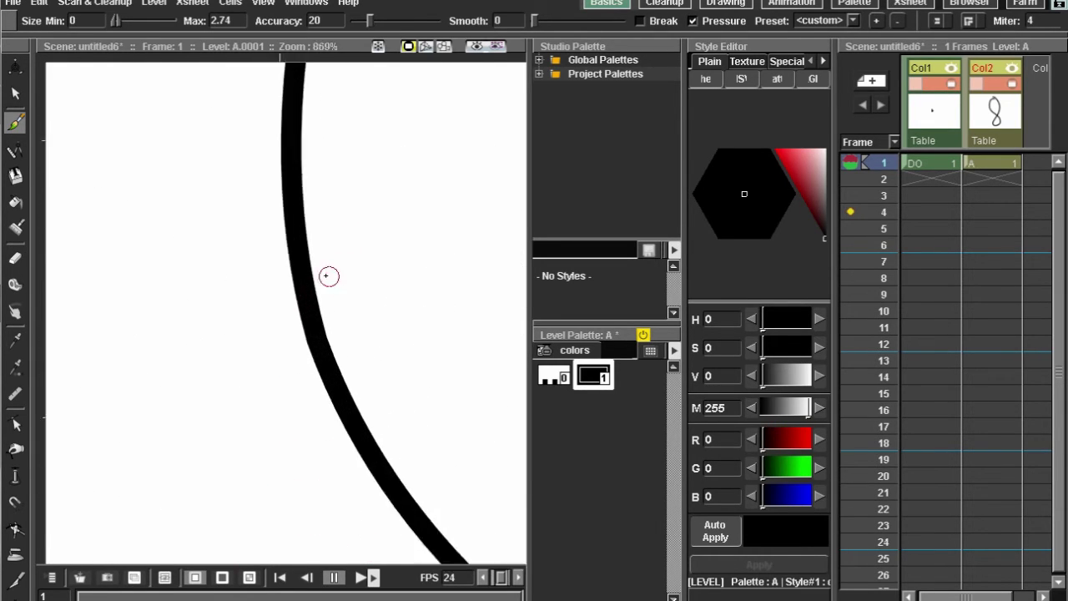
{"action": "scroll", "coordinate": [324, 278], "scroll_direction": "up", "scroll_amount": 2}
{"action": "scroll", "coordinate": [317, 286], "scroll_direction": "down", "scroll_amount": 1}
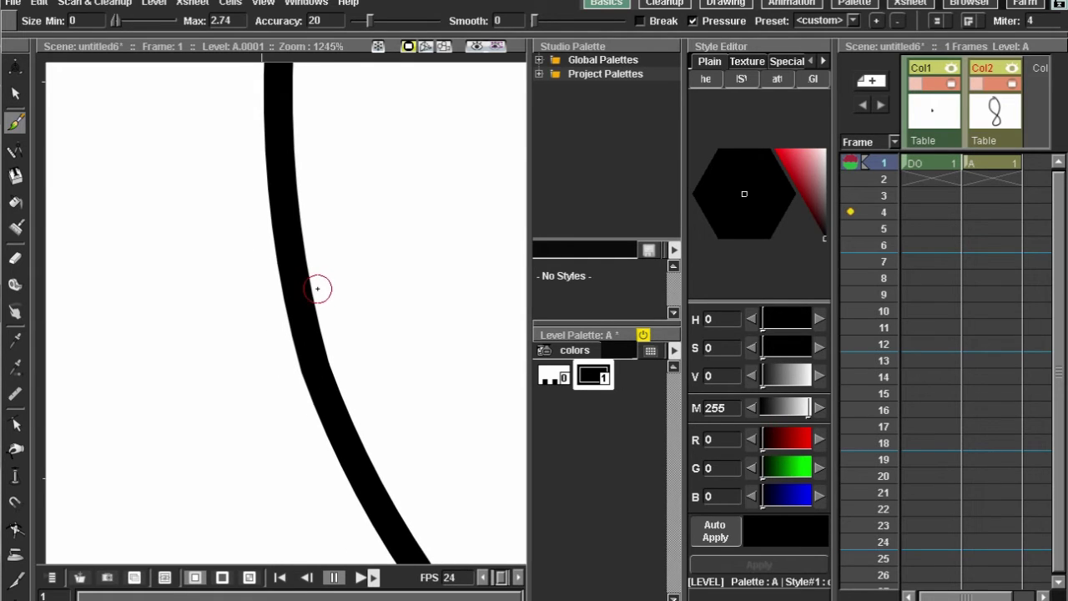
{"action": "scroll", "coordinate": [318, 289], "scroll_direction": "down", "scroll_amount": 14}
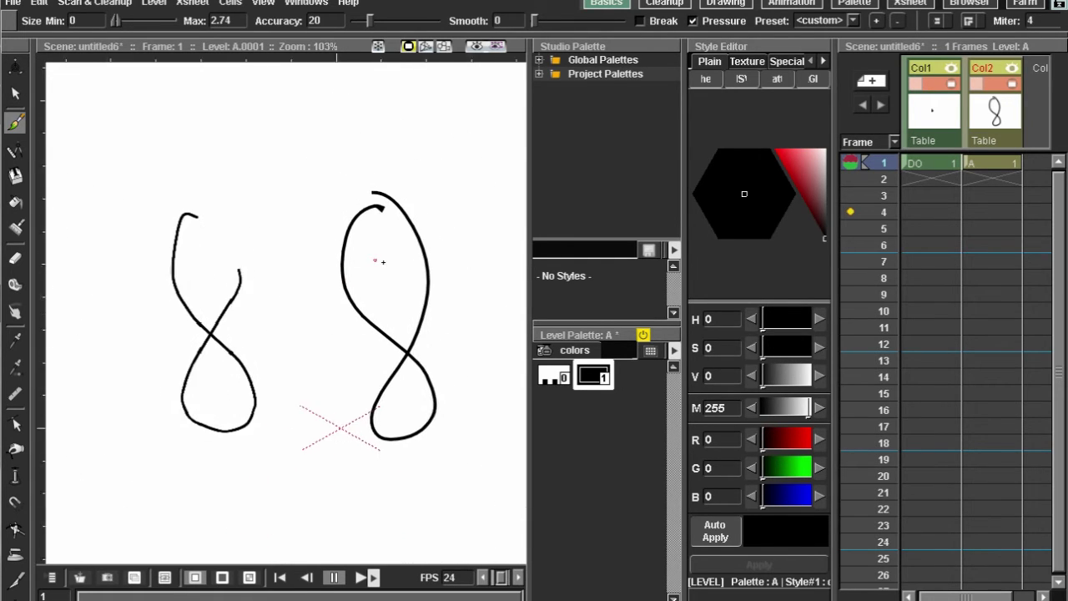
{"action": "scroll", "coordinate": [375, 221], "scroll_direction": "up", "scroll_amount": 2}
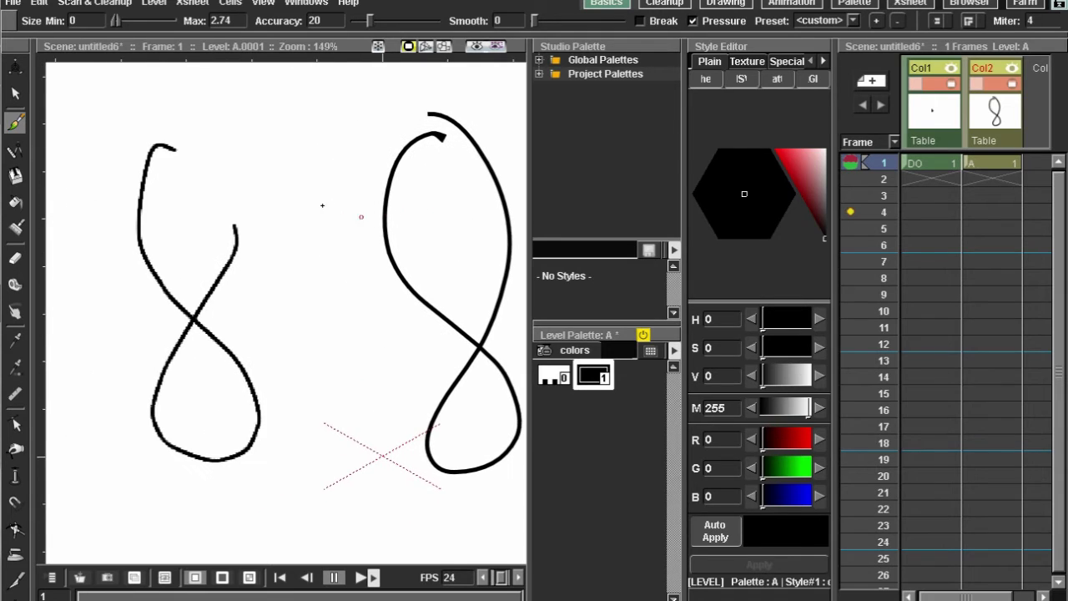
{"action": "left_click_drag", "start_coordinate": [345, 235], "coordinate": [327, 252]}
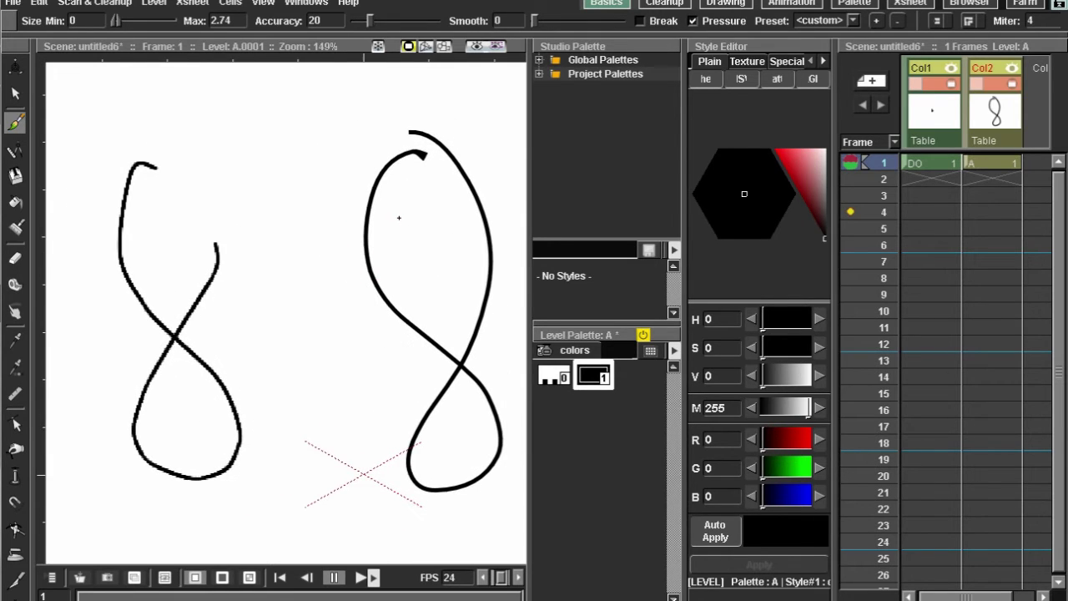
{"action": "scroll", "coordinate": [334, 284], "scroll_direction": "up", "scroll_amount": 7}
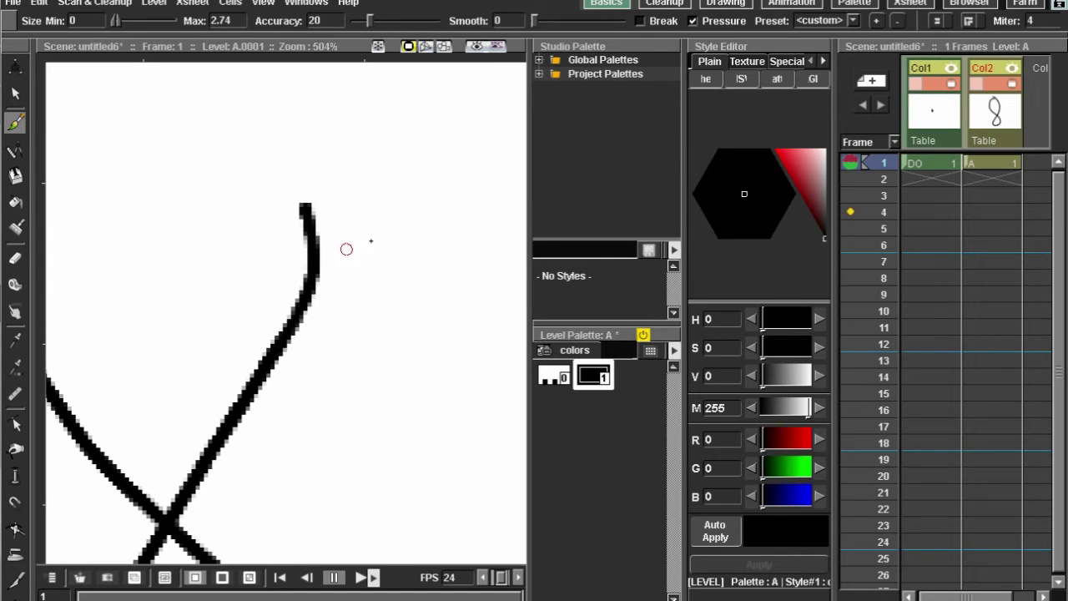
{"action": "scroll", "coordinate": [422, 284], "scroll_direction": "down", "scroll_amount": 3}
{"action": "scroll", "coordinate": [375, 283], "scroll_direction": "down", "scroll_amount": 7}
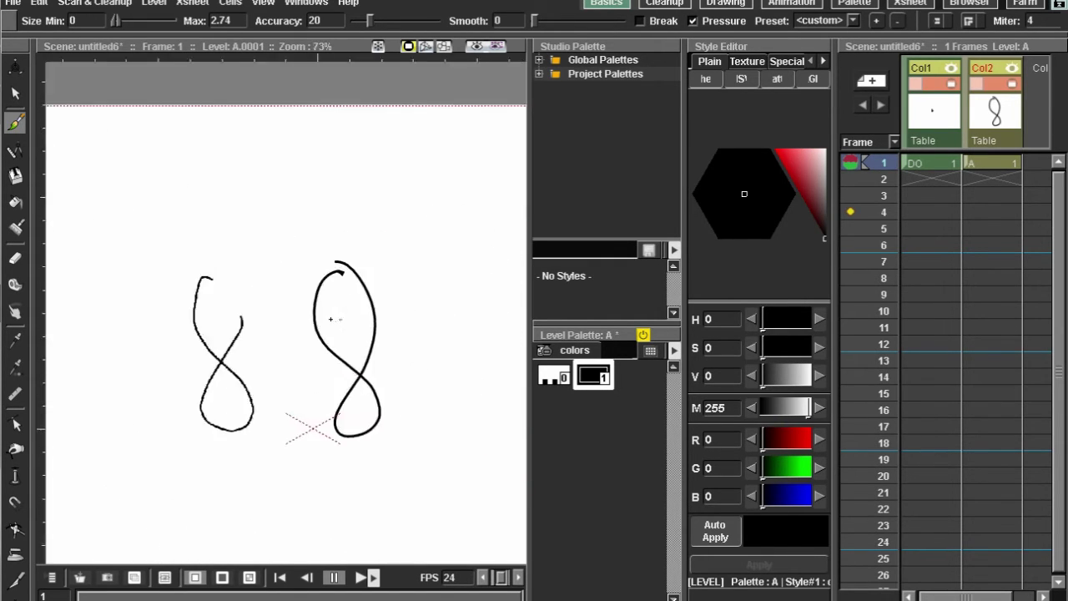
{"action": "scroll", "coordinate": [351, 305], "scroll_direction": "up", "scroll_amount": 3}
{"action": "scroll", "coordinate": [361, 302], "scroll_direction": "down", "scroll_amount": 3}
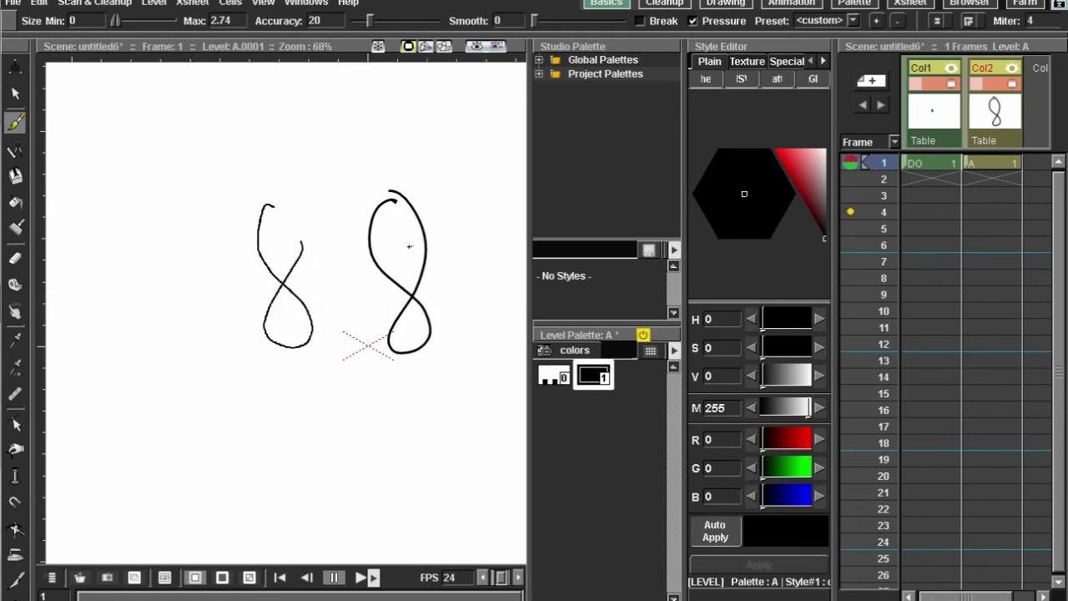
{"action": "scroll", "coordinate": [407, 261], "scroll_direction": "down", "scroll_amount": 3}
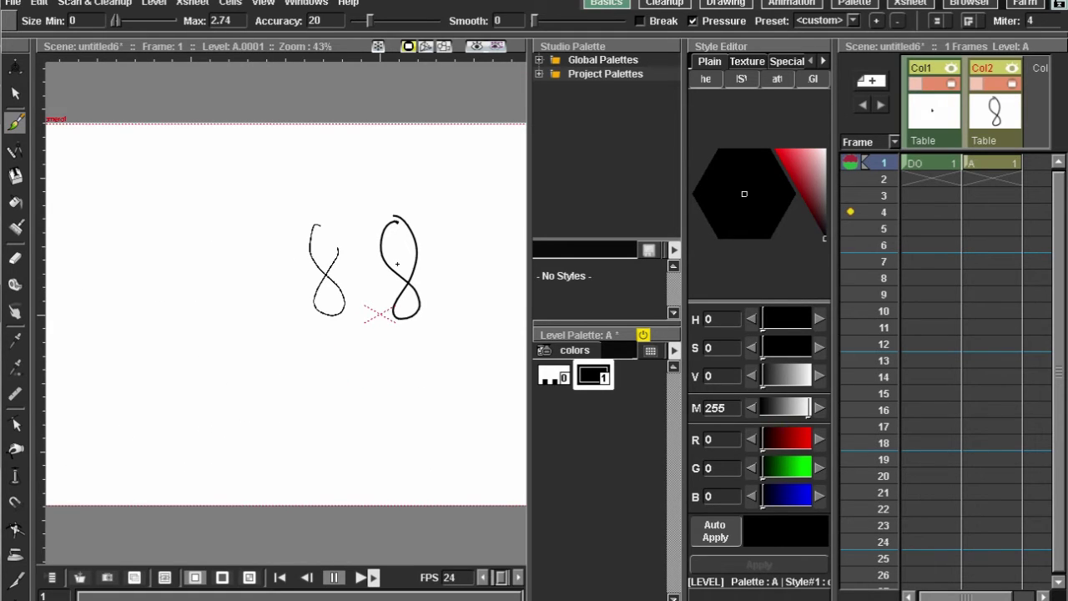
Step: Delete the DO and A columns, then draw a new figure-8 as level DP in Col1
{"action": "left_click", "coordinate": [933, 101]}
{"action": "right_click", "coordinate": [933, 100]}
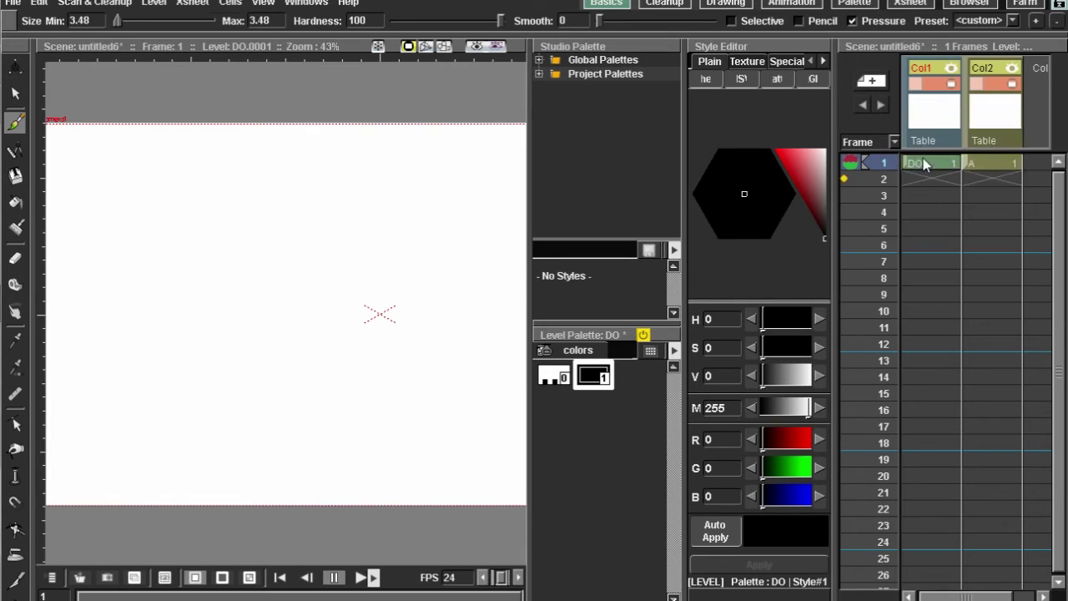
{"action": "left_click", "coordinate": [909, 164]}
{"action": "right_click", "coordinate": [925, 121]}
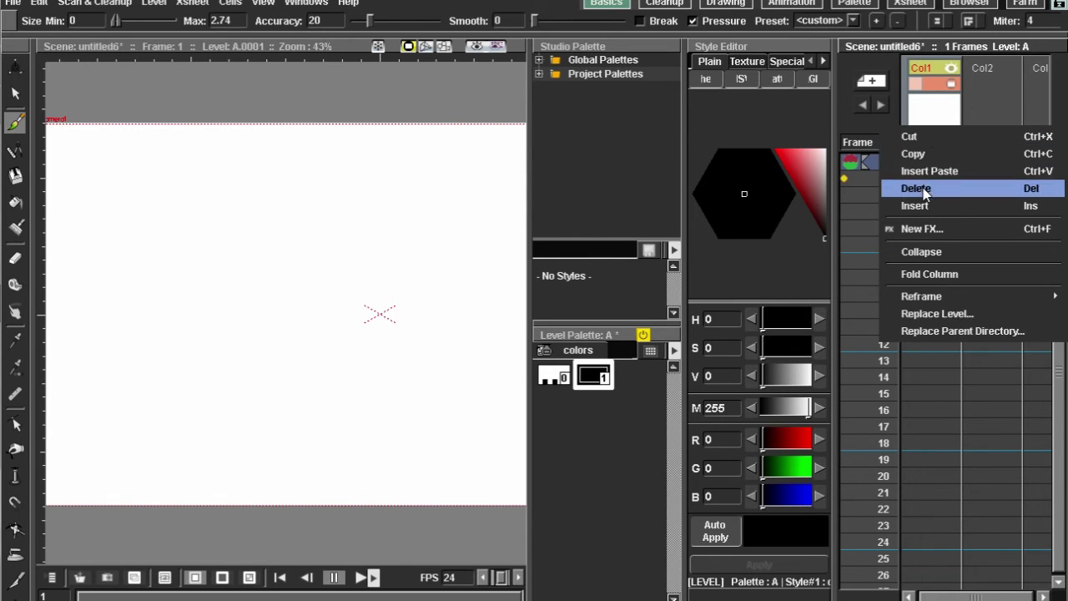
{"action": "left_click", "coordinate": [925, 190]}
{"action": "left_click", "coordinate": [927, 161]}
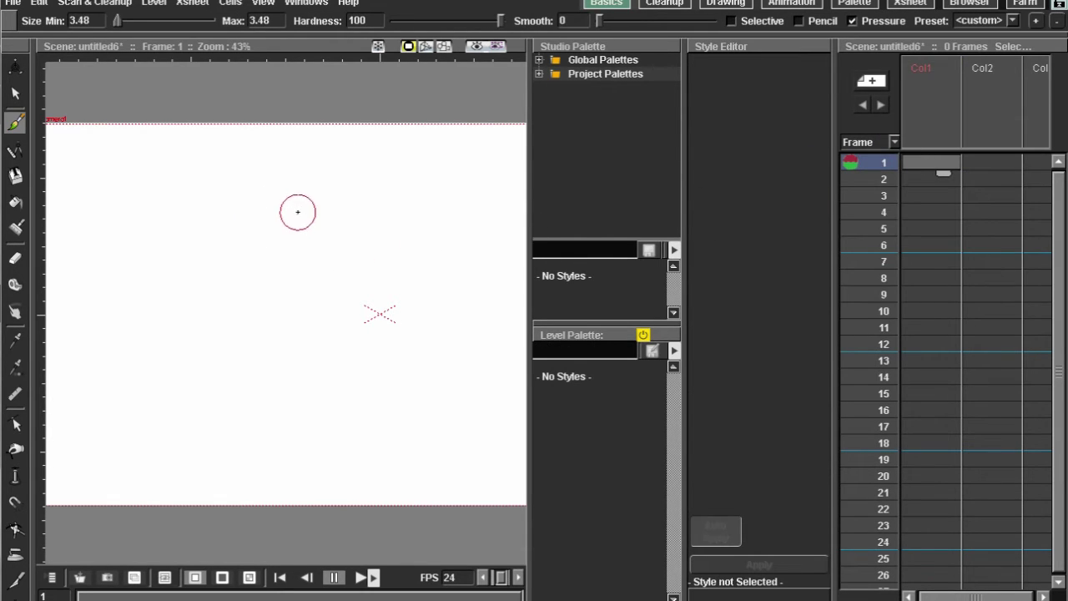
{"action": "mouse_move", "coordinate": [306, 188]}
{"action": "left_mouse_down"}
{"action": "mouse_move", "coordinate": [335, 258]}
{"action": "mouse_move", "coordinate": [288, 270]}
{"action": "mouse_move", "coordinate": [325, 202]}
{"action": "left_mouse_up"}
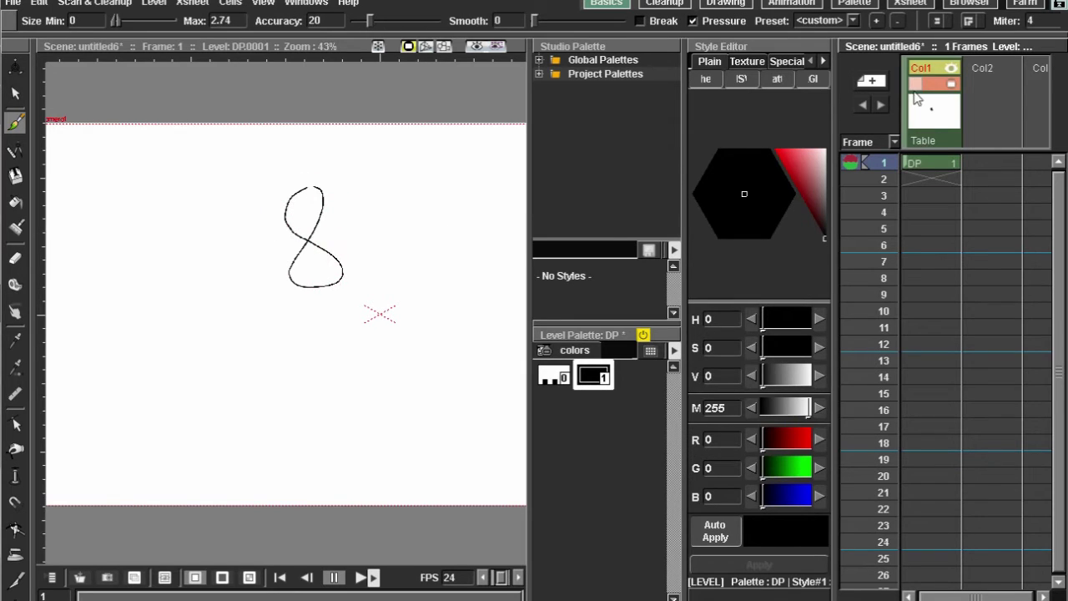
Step: Look at Col2's cell and column options without changing anything, then reselect Col1
{"action": "left_click", "coordinate": [978, 161]}
{"action": "right_click", "coordinate": [978, 161]}
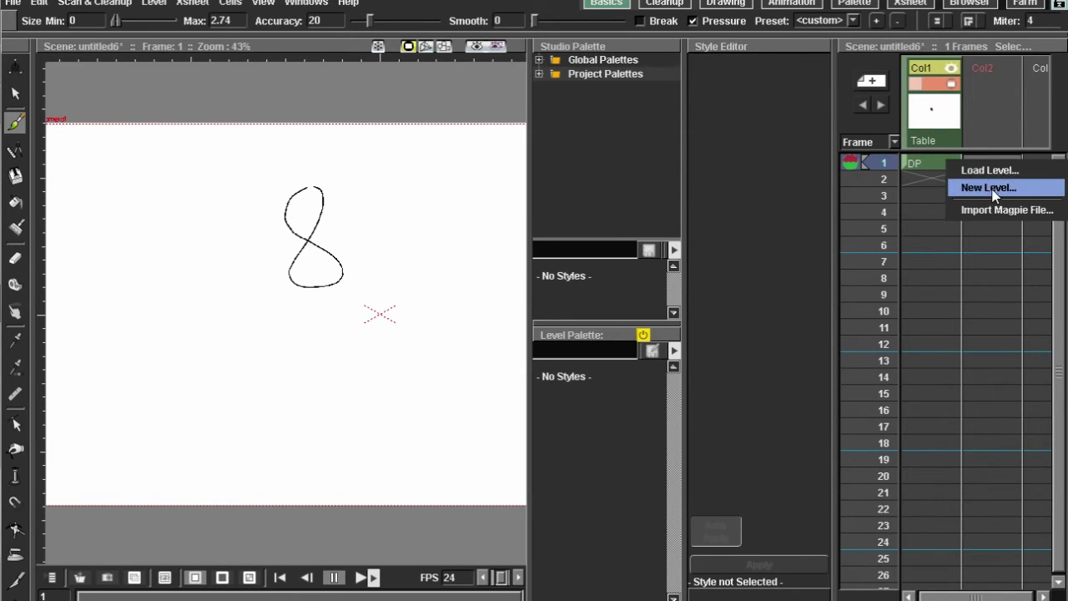
{"action": "right_click", "coordinate": [942, 115]}
{"action": "right_click", "coordinate": [987, 94]}
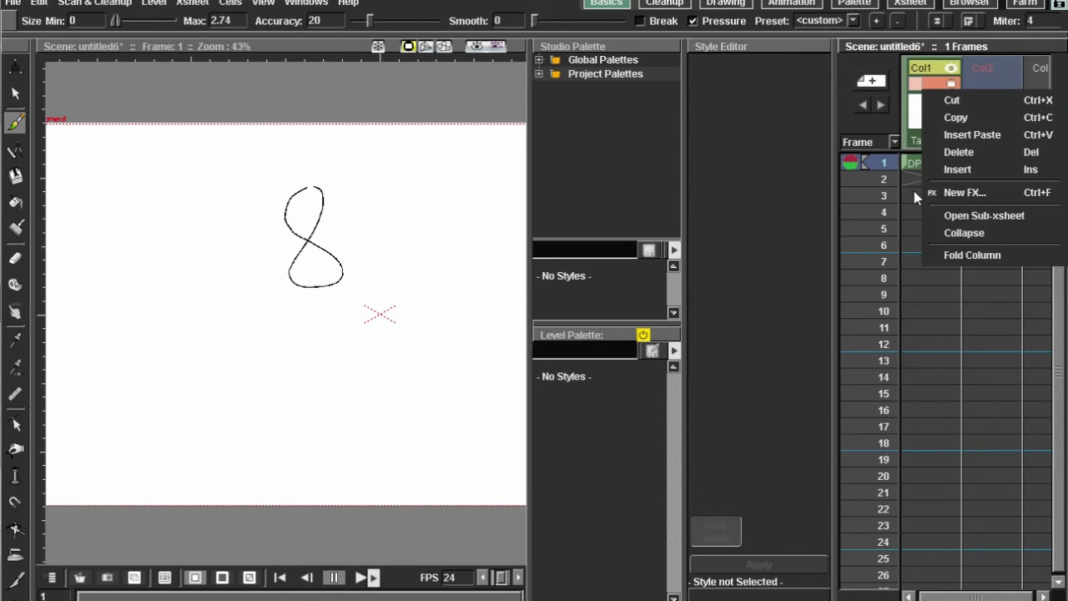
{"action": "left_click", "coordinate": [985, 164]}
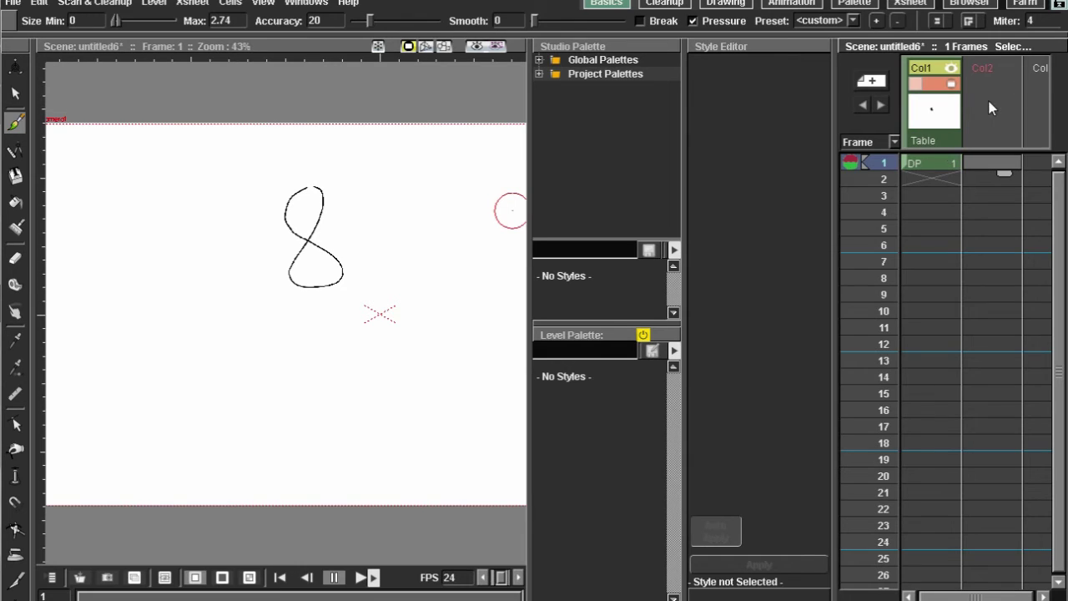
{"action": "left_click", "coordinate": [931, 134]}
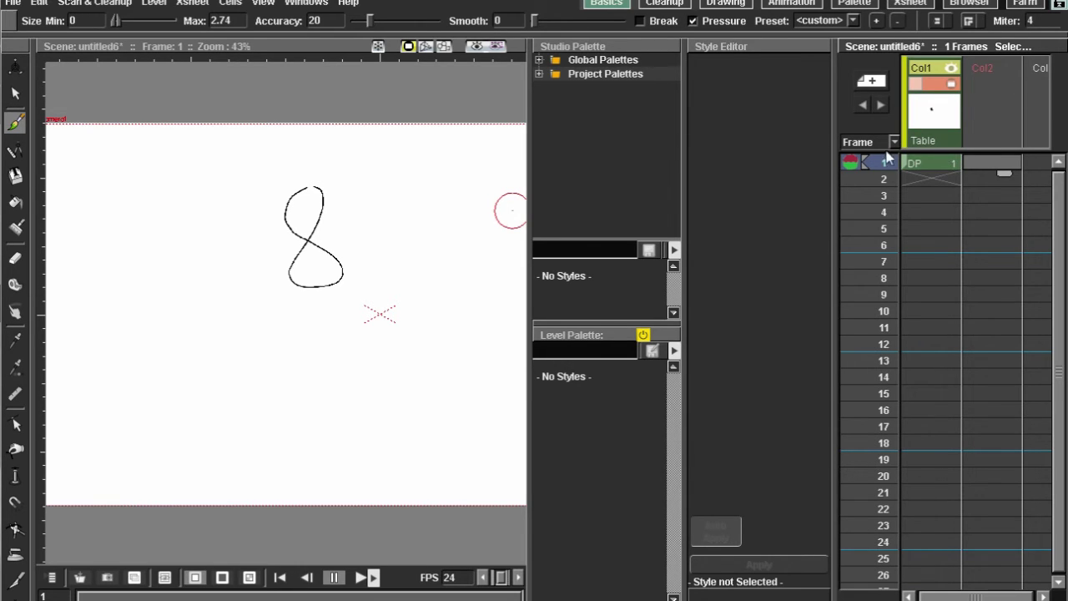
Step: Draw new strokes for level DP on frames 2 and 3, extending it to frame 4
{"action": "left_click", "coordinate": [927, 179]}
{"action": "left_click_drag", "start_coordinate": [253, 241], "coordinate": [267, 203]}
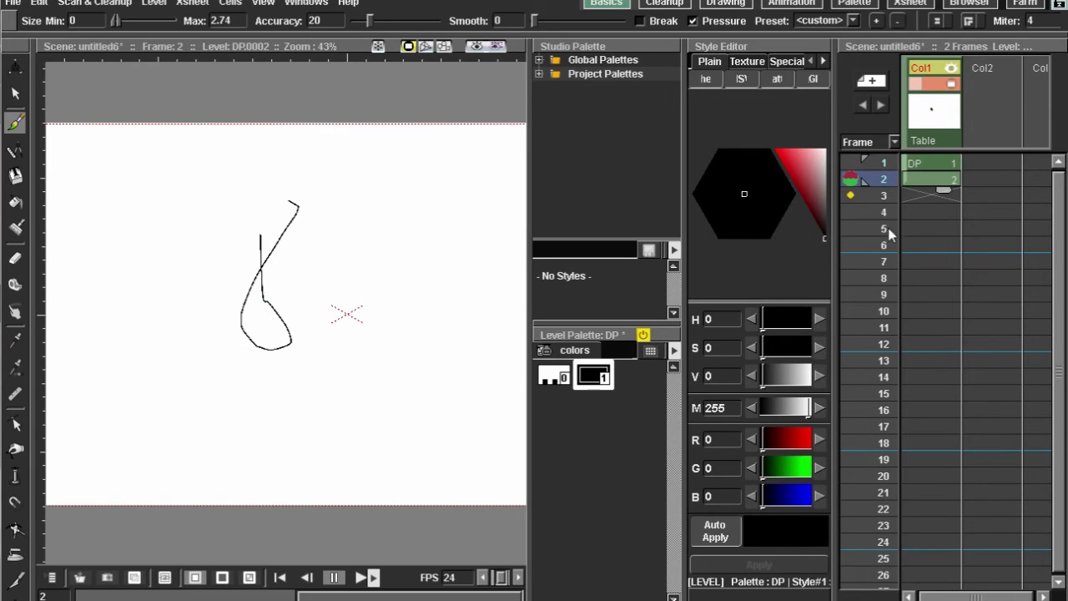
{"action": "left_click", "coordinate": [929, 195]}
{"action": "mouse_move", "coordinate": [292, 260]}
{"action": "left_mouse_down"}
{"action": "mouse_move", "coordinate": [284, 251]}
{"action": "mouse_move", "coordinate": [334, 322]}
{"action": "mouse_move", "coordinate": [351, 210]}
{"action": "left_mouse_up"}
{"action": "left_click", "coordinate": [935, 212]}
{"action": "left_click", "coordinate": [925, 160]}
Step: Turn on onion skin and step through frames 1 to 4 to compare the drawings
{"action": "right_click", "coordinate": [311, 264]}
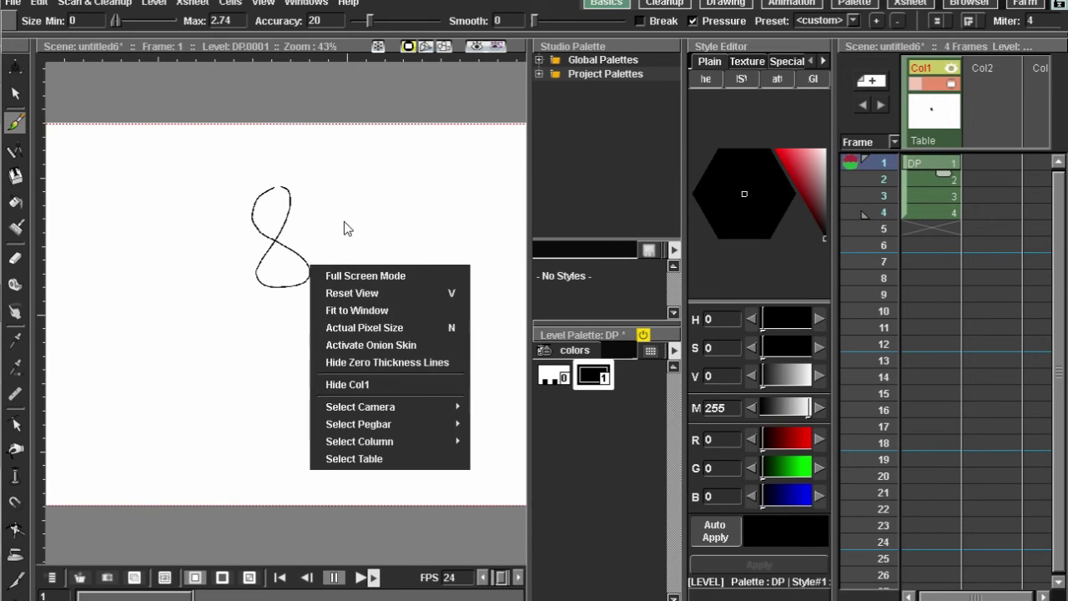
{"action": "left_click", "coordinate": [370, 345]}
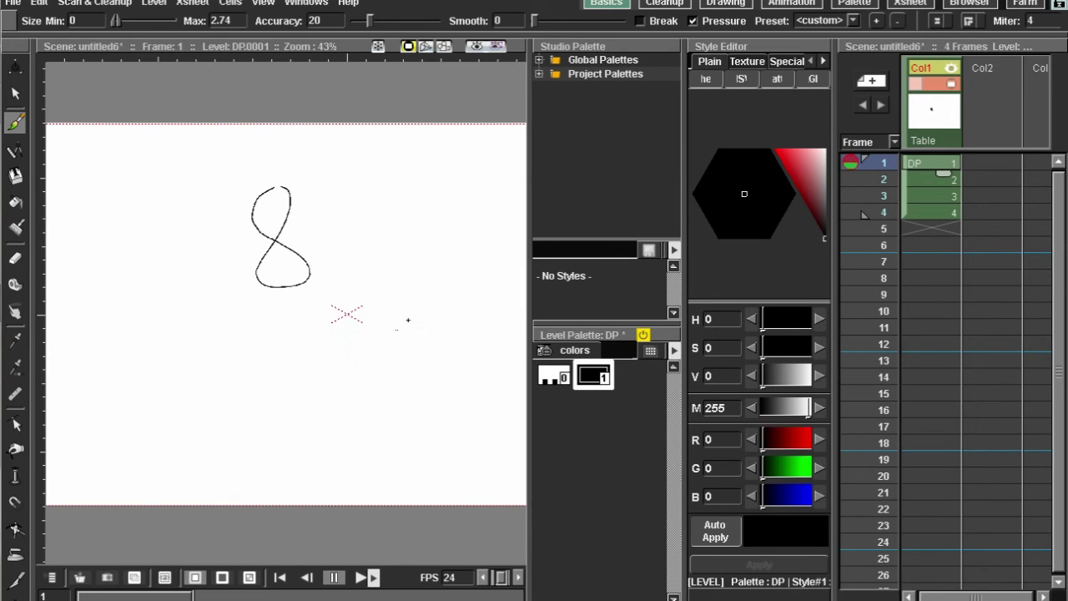
{"action": "left_click", "coordinate": [911, 185]}
{"action": "left_click", "coordinate": [925, 193]}
{"action": "left_click", "coordinate": [926, 215]}
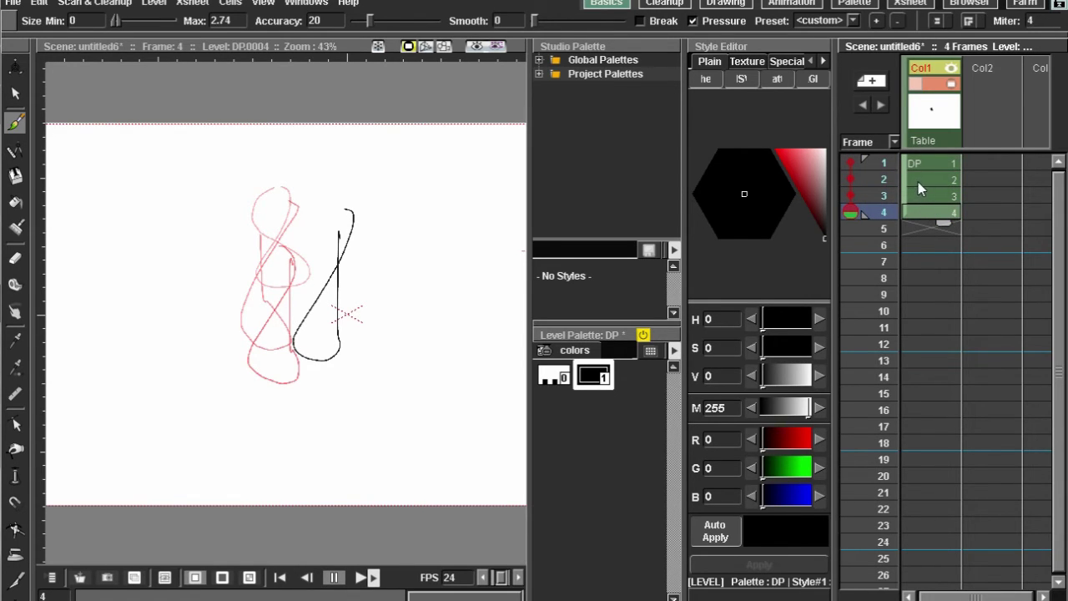
{"action": "left_click", "coordinate": [947, 165]}
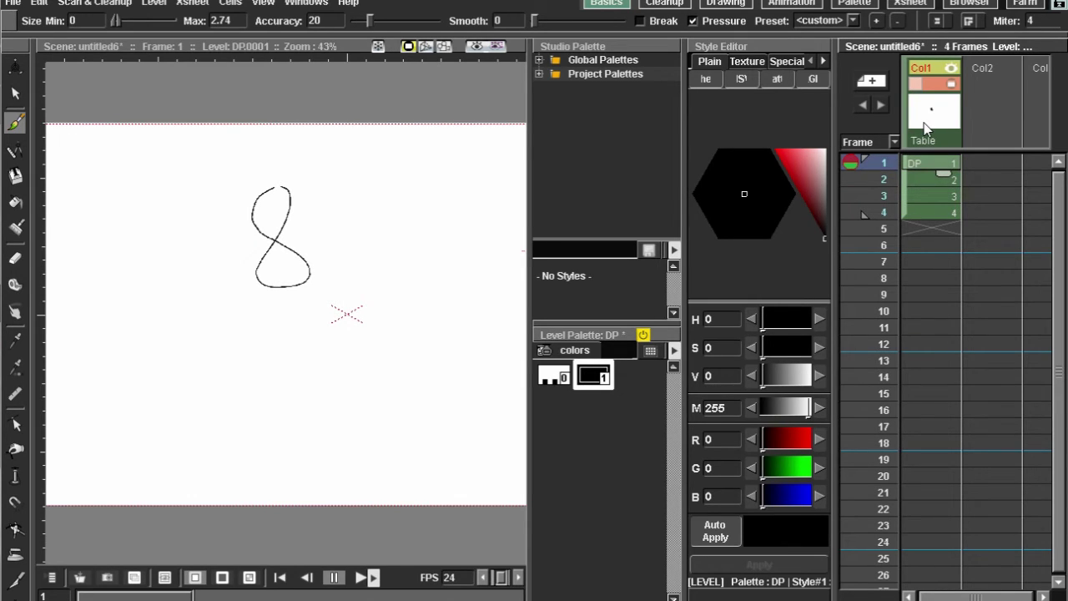
Step: Erase the DP drawing with eraser size 76 and delete the DP column
{"action": "key", "text": "e"}
{"action": "left_click_drag", "start_coordinate": [255, 187], "coordinate": [257, 253]}
{"action": "left_click_drag", "start_coordinate": [131, 20], "coordinate": [215, 20]}
{"action": "mouse_move", "coordinate": [267, 217]}
{"action": "left_mouse_down"}
{"action": "mouse_move", "coordinate": [303, 168]}
{"action": "mouse_move", "coordinate": [300, 221]}
{"action": "left_mouse_up"}
{"action": "right_click", "coordinate": [931, 105]}
{"action": "left_click", "coordinate": [920, 165]}
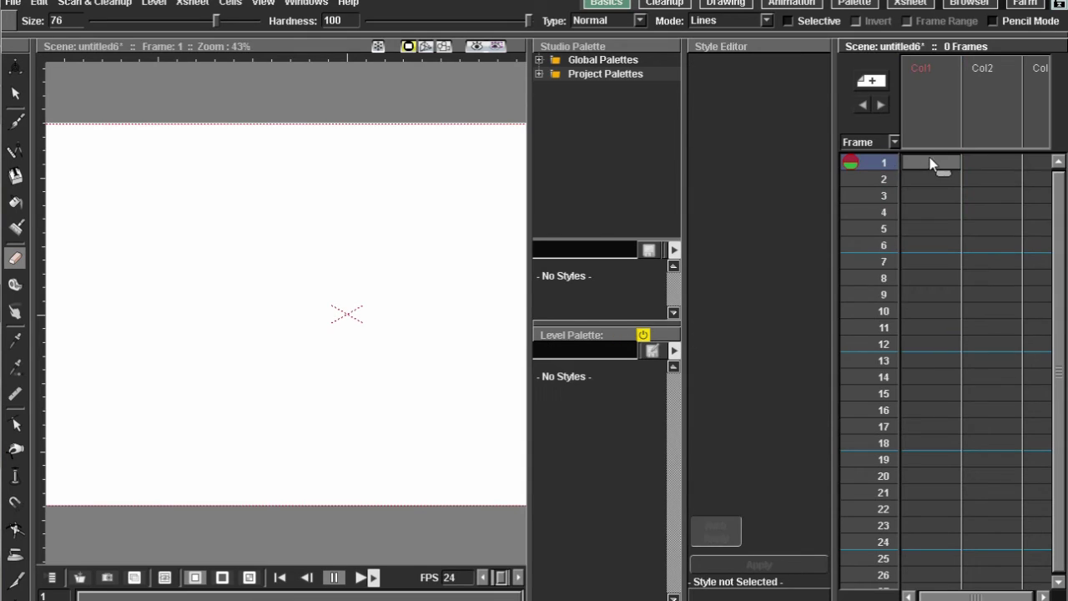
Step: Undo the last erase, cancel a new level in Col2, then pick the Eraser
{"action": "key", "text": "b"}
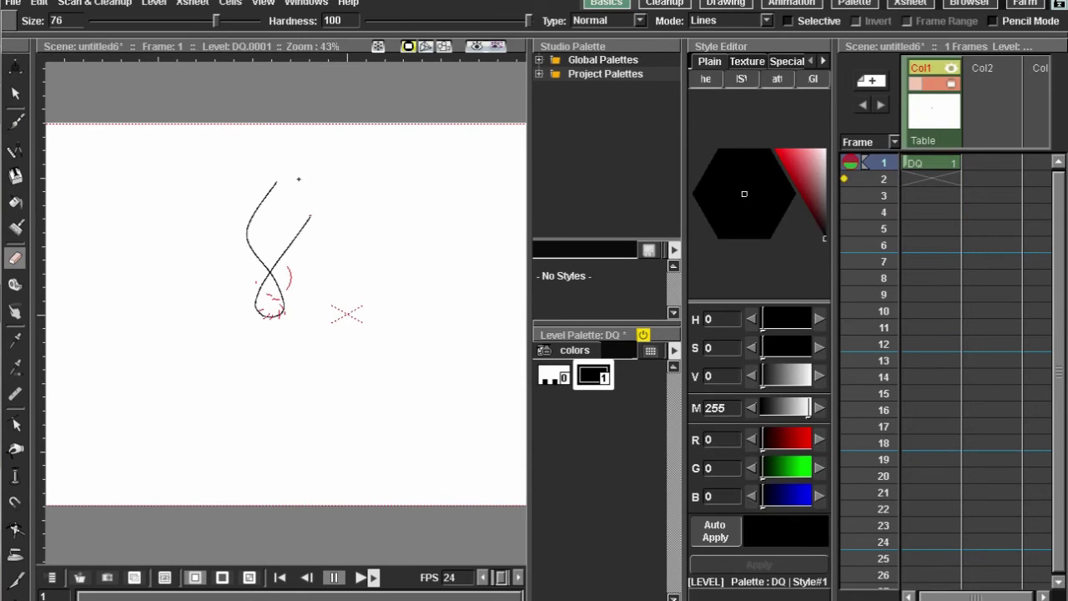
{"action": "key", "text": "ctrl+z"}
{"action": "right_click", "coordinate": [980, 167]}
{"action": "left_click", "coordinate": [975, 186]}
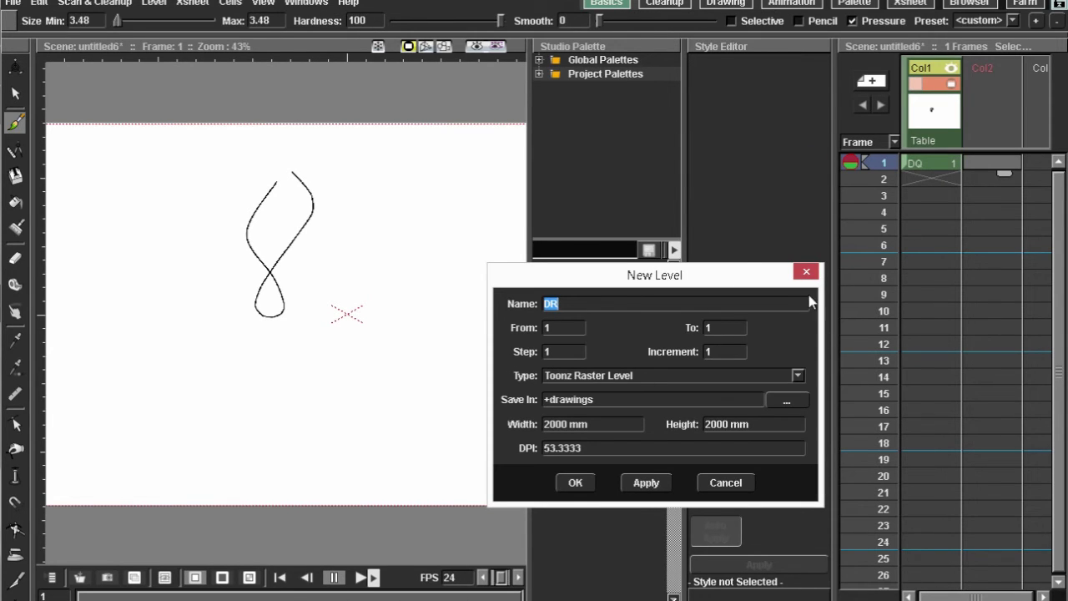
{"action": "left_click", "coordinate": [806, 271]}
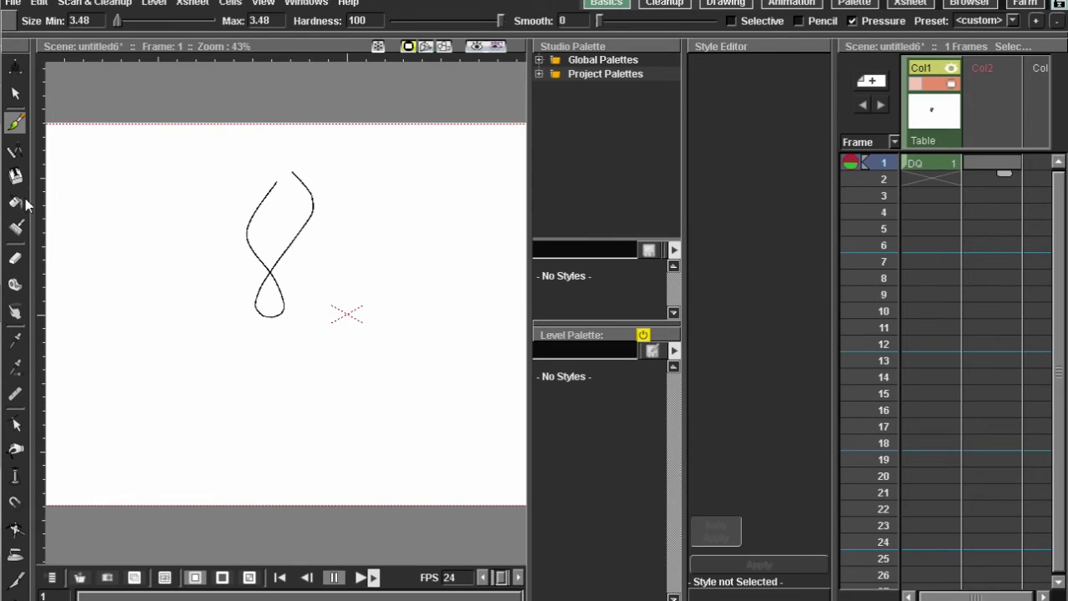
{"action": "left_click", "coordinate": [15, 258]}
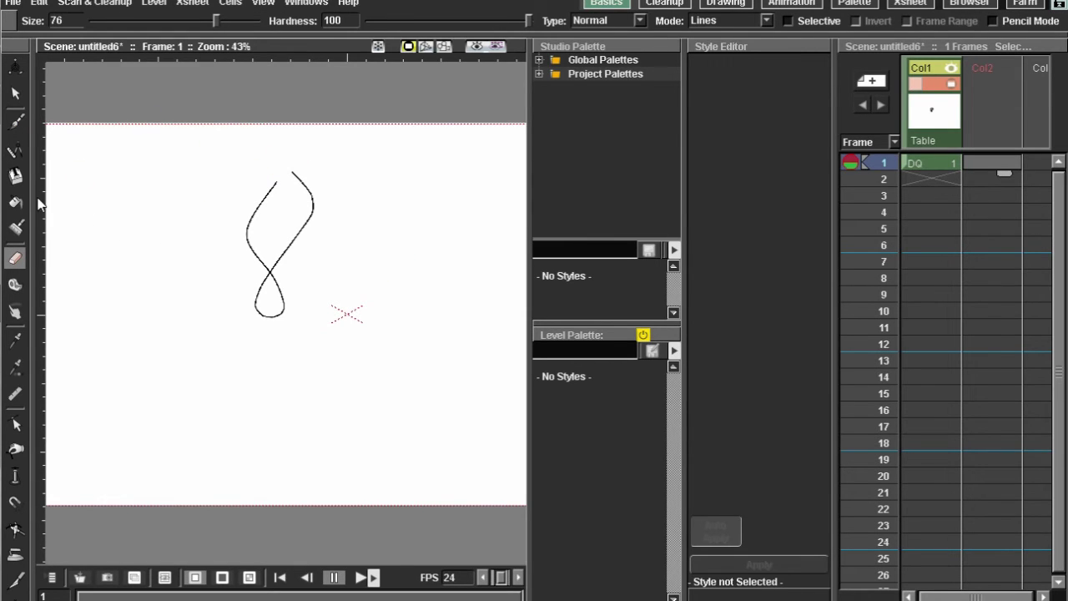
Step: Erase DQ's left stroke and lower loop, then return to the Brush tool
{"action": "left_click", "coordinate": [929, 164]}
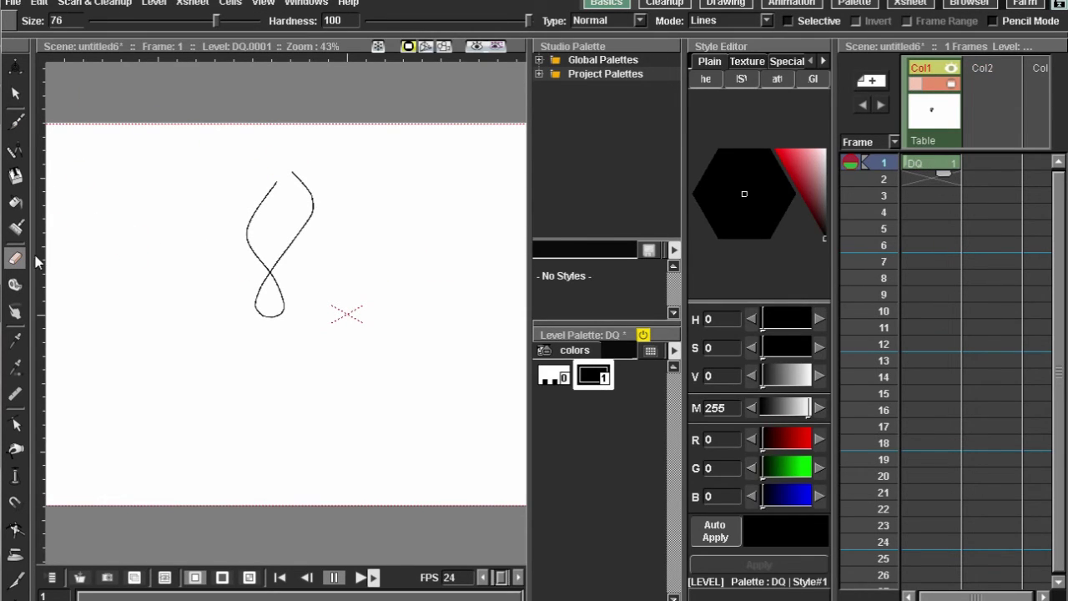
{"action": "mouse_move", "coordinate": [284, 162]}
{"action": "left_mouse_down"}
{"action": "mouse_move", "coordinate": [242, 261]}
{"action": "mouse_move", "coordinate": [260, 325]}
{"action": "mouse_move", "coordinate": [260, 280]}
{"action": "mouse_move", "coordinate": [309, 167]}
{"action": "left_mouse_up"}
{"action": "left_click", "coordinate": [15, 122]}
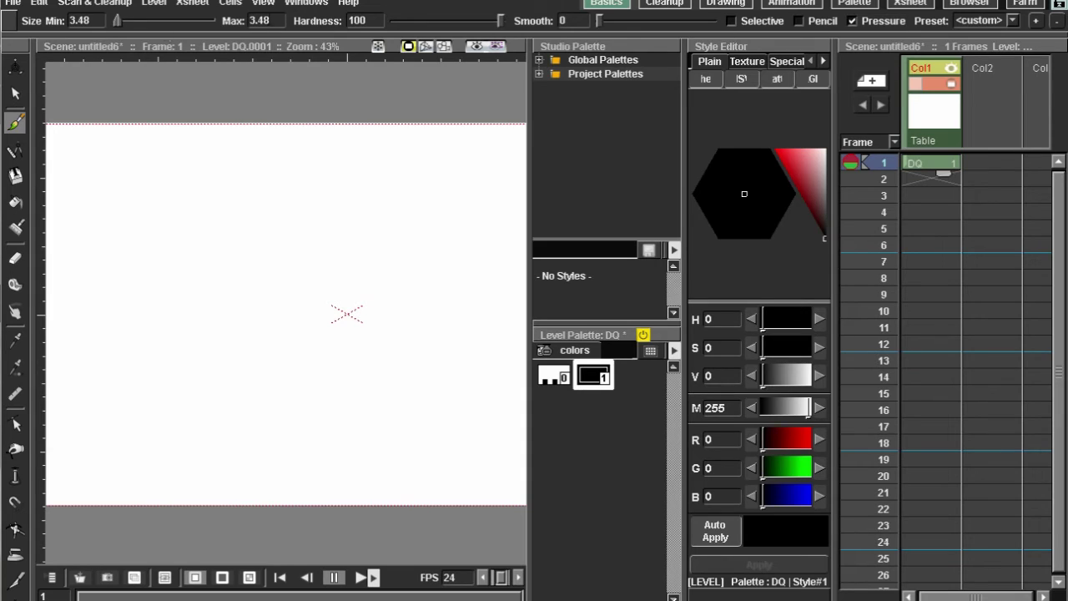
Step: Raise the brush maximum size to 15.85, then 64.53, undoing each test stroke
{"action": "left_click_drag", "start_coordinate": [121, 18], "coordinate": [132, 21]}
{"action": "mouse_move", "coordinate": [319, 202]}
{"action": "left_mouse_down"}
{"action": "mouse_move", "coordinate": [331, 241]}
{"action": "mouse_move", "coordinate": [314, 278]}
{"action": "mouse_move", "coordinate": [355, 206]}
{"action": "mouse_move", "coordinate": [388, 396]}
{"action": "left_mouse_up"}
{"action": "key", "text": "ctrl+z"}
{"action": "key", "text": "ctrl+z"}
{"action": "left_click_drag", "start_coordinate": [124, 20], "coordinate": [179, 20]}
{"action": "left_click_drag", "start_coordinate": [224, 194], "coordinate": [238, 282]}
{"action": "key", "text": "ctrl+z"}
Step: Lower the brush minimum size to 1, undo the test strokes, and select the Eraser
{"action": "left_click_drag", "start_coordinate": [116, 20], "coordinate": [108, 29]}
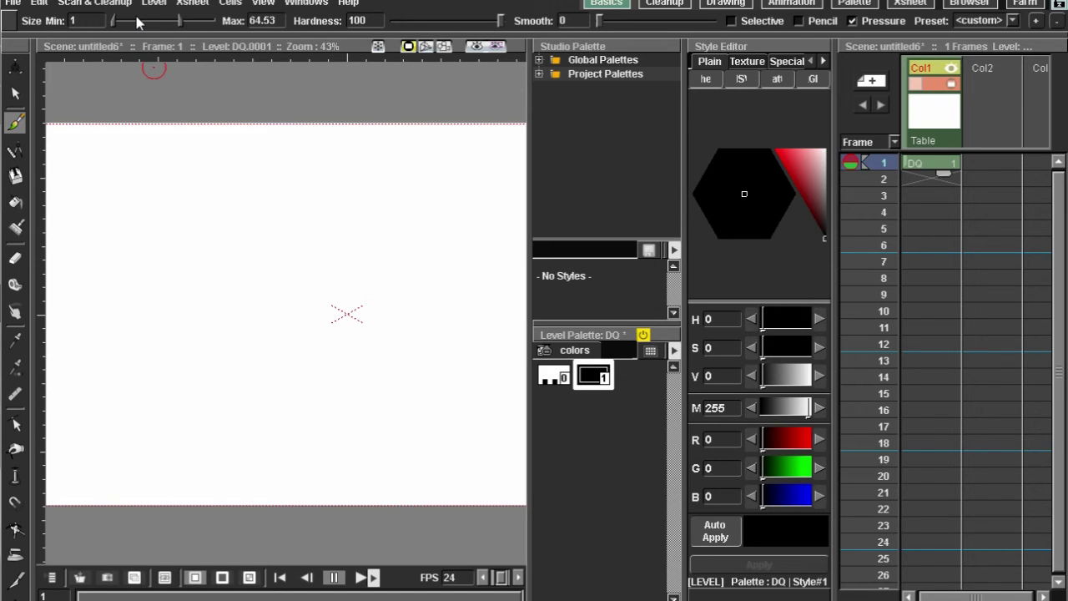
{"action": "mouse_move", "coordinate": [336, 148]}
{"action": "left_mouse_down"}
{"action": "mouse_move", "coordinate": [343, 415]}
{"action": "mouse_move", "coordinate": [358, 184]}
{"action": "left_mouse_up"}
{"action": "key", "text": "ctrl+z"}
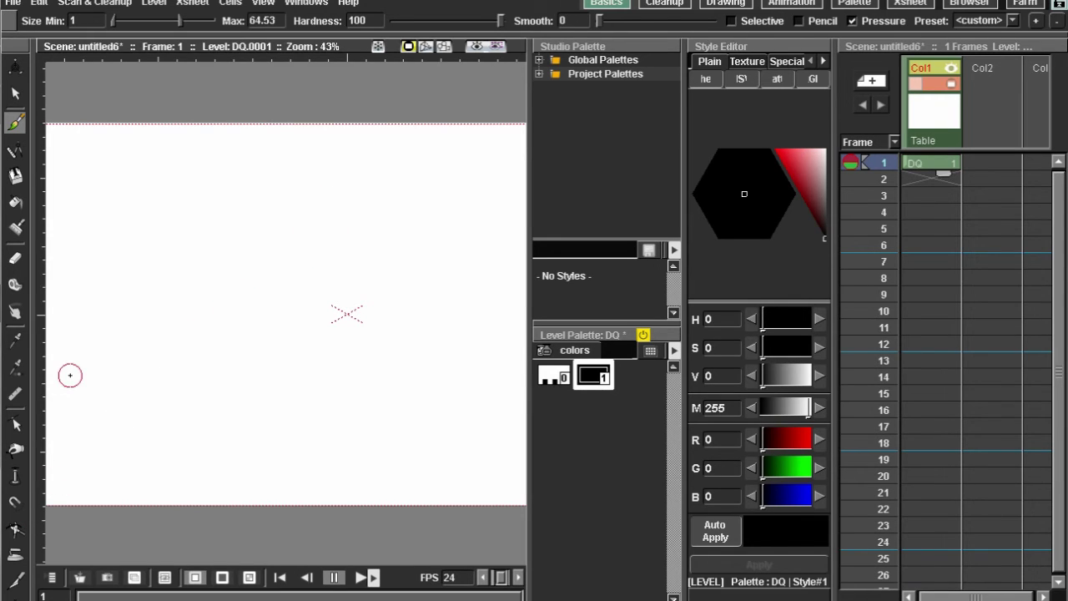
{"action": "mouse_move", "coordinate": [316, 163]}
{"action": "left_mouse_down"}
{"action": "mouse_move", "coordinate": [351, 271]}
{"action": "mouse_move", "coordinate": [269, 292]}
{"action": "mouse_move", "coordinate": [379, 187]}
{"action": "mouse_move", "coordinate": [320, 171]}
{"action": "left_mouse_up"}
{"action": "key", "text": "ctrl+z"}
{"action": "left_click", "coordinate": [16, 255]}
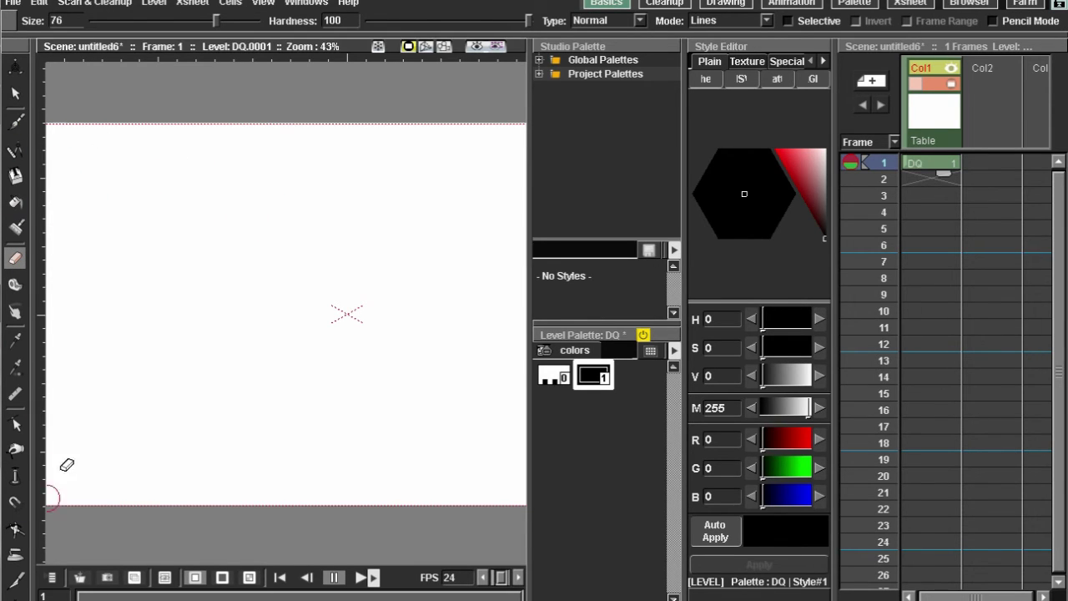
Step: Load the recent 'Perspective fight scene.tnz', discarding unsaved changes to untitled6
{"action": "key", "text": "b"}
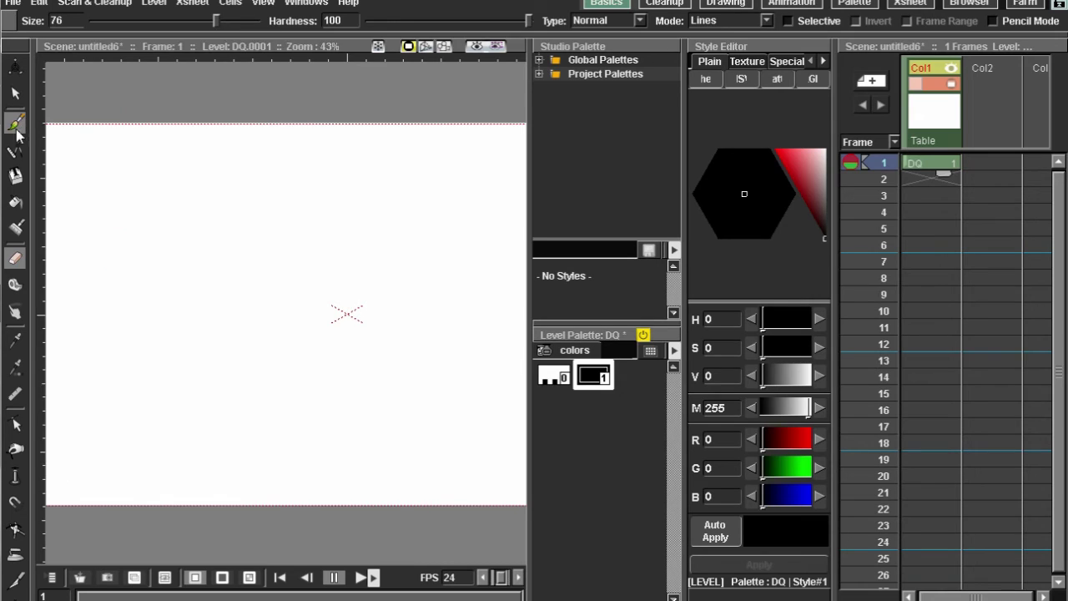
{"action": "left_click", "coordinate": [12, 2]}
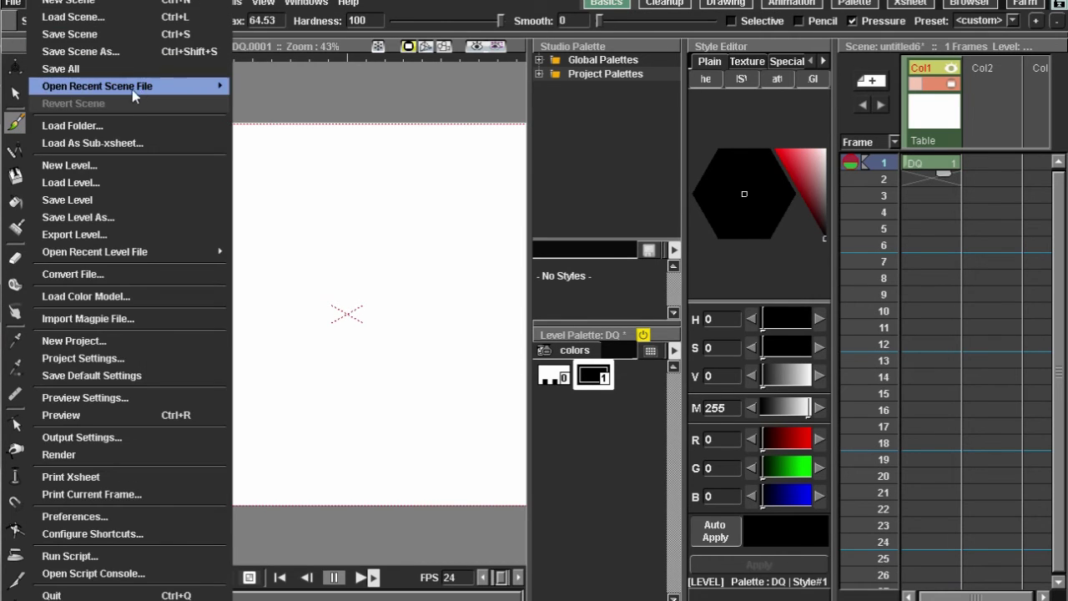
{"action": "mouse_move", "coordinate": [140, 90]}
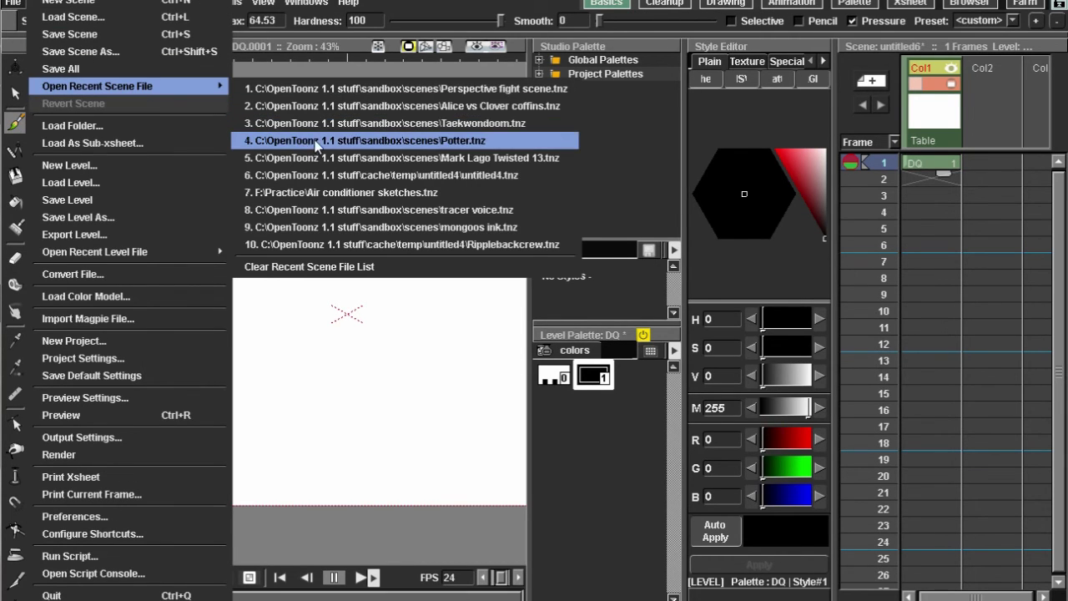
{"action": "left_click", "coordinate": [349, 93]}
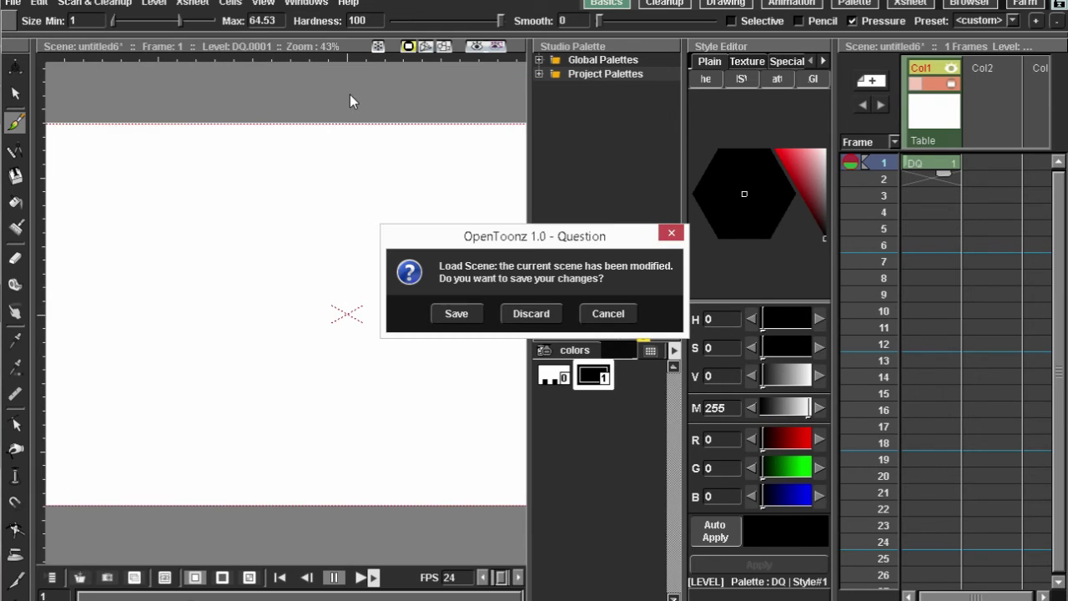
{"action": "left_click", "coordinate": [524, 314]}
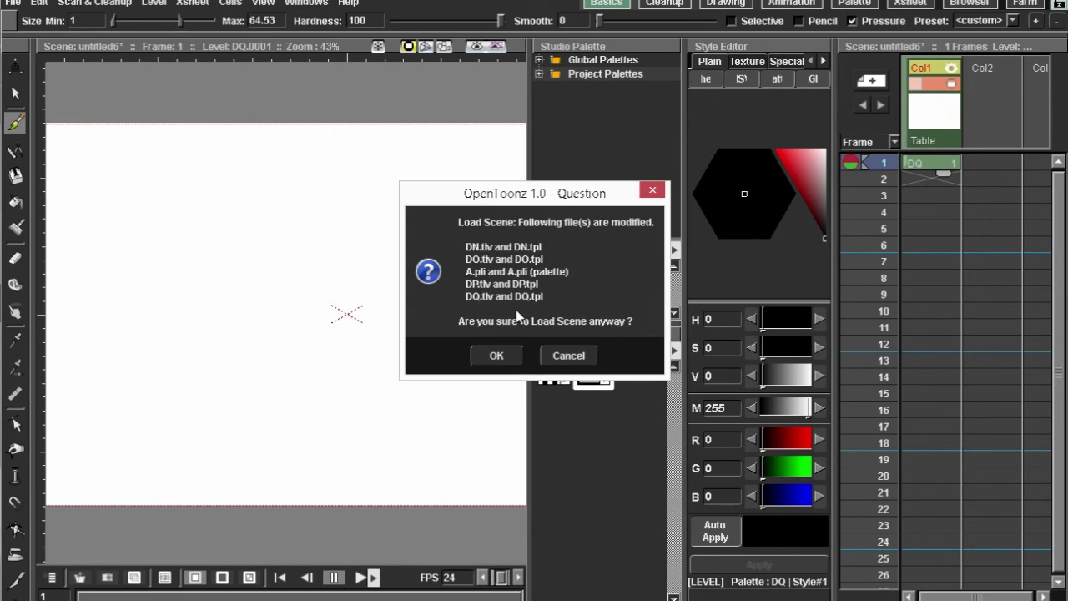
{"action": "left_click", "coordinate": [498, 355]}
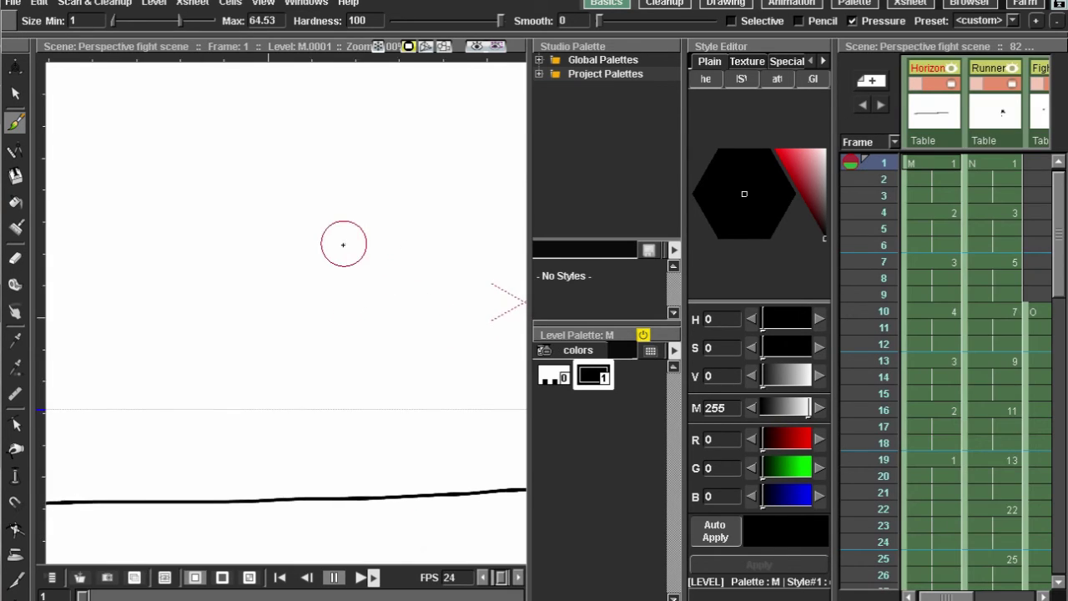
Step: Zoom out and view the Horizon column at frames 4, 7, 10, 13, then 1 and 13
{"action": "scroll", "coordinate": [347, 246], "scroll_direction": "down", "scroll_amount": 4}
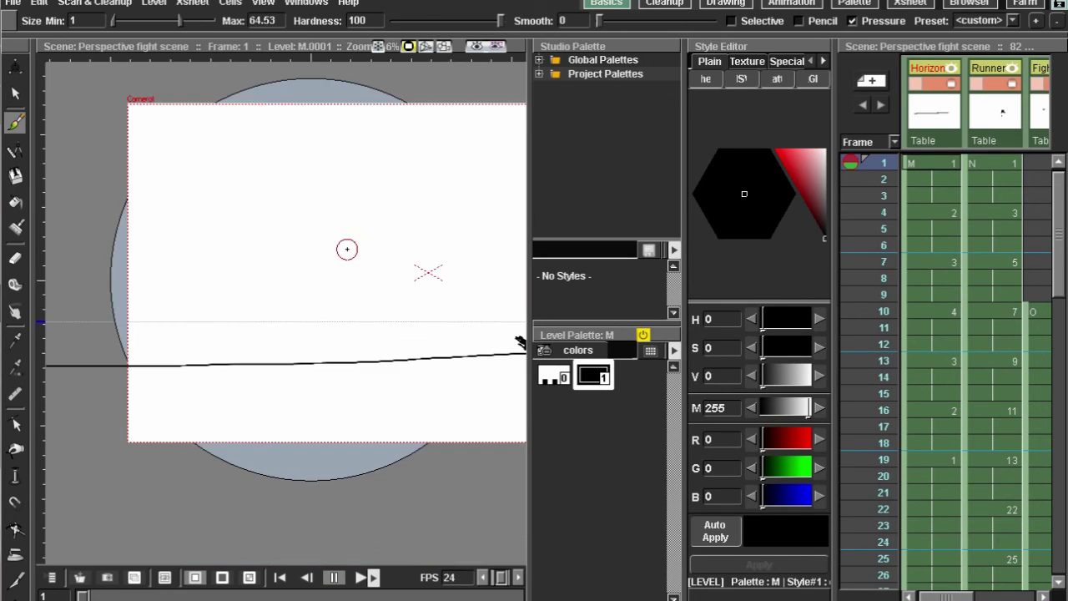
{"action": "scroll", "coordinate": [250, 210], "scroll_direction": "down", "scroll_amount": 3}
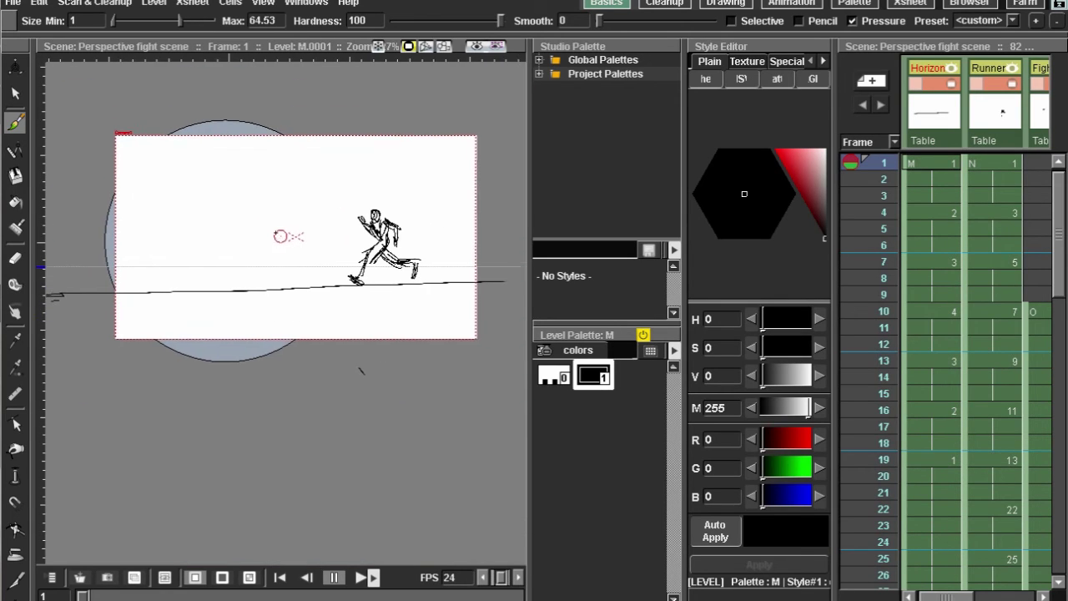
{"action": "left_click", "coordinate": [931, 214]}
{"action": "key", "text": "Down"}
{"action": "key", "text": "Down"}
{"action": "key", "text": "Down"}
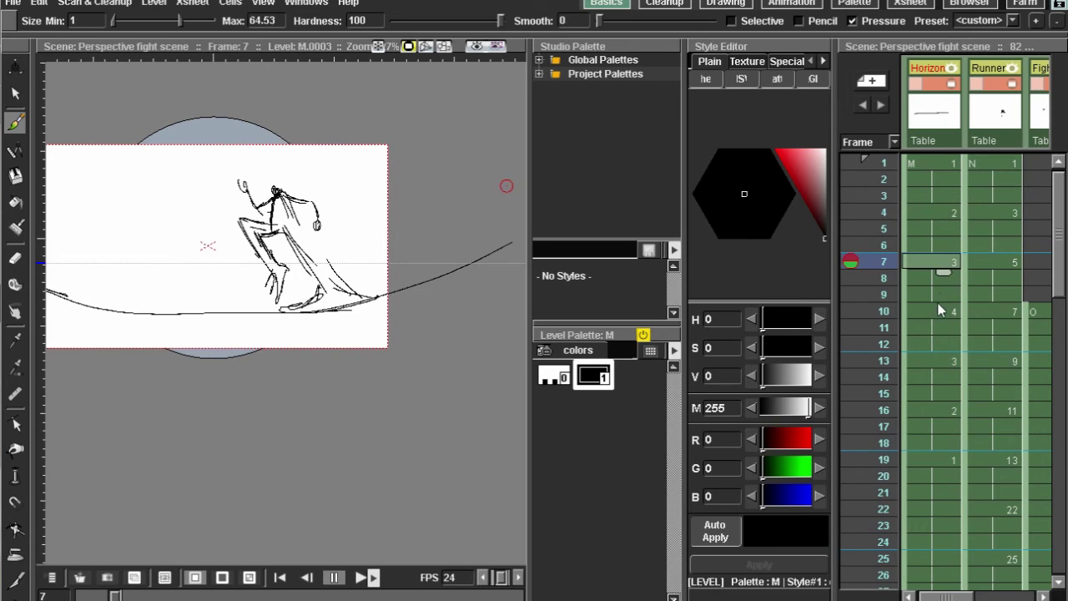
{"action": "left_click", "coordinate": [948, 313]}
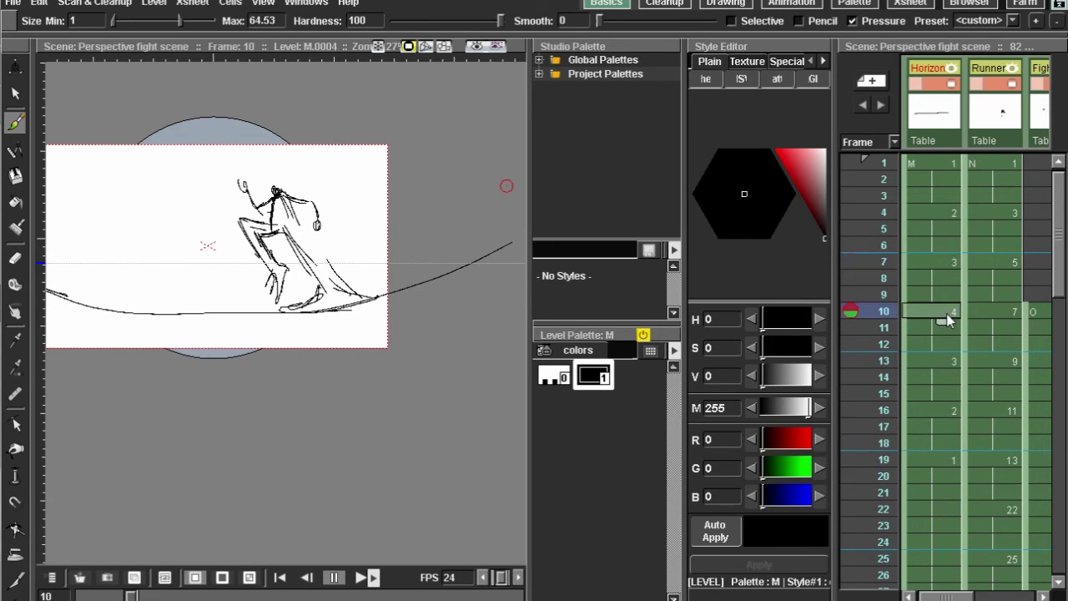
{"action": "left_click", "coordinate": [939, 365]}
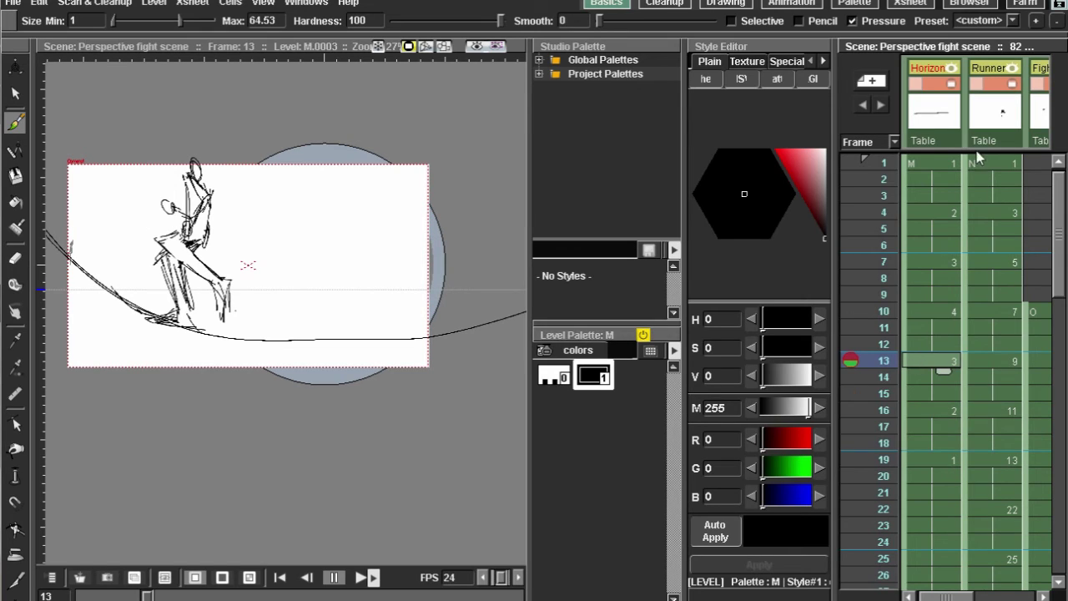
{"action": "left_click", "coordinate": [937, 165]}
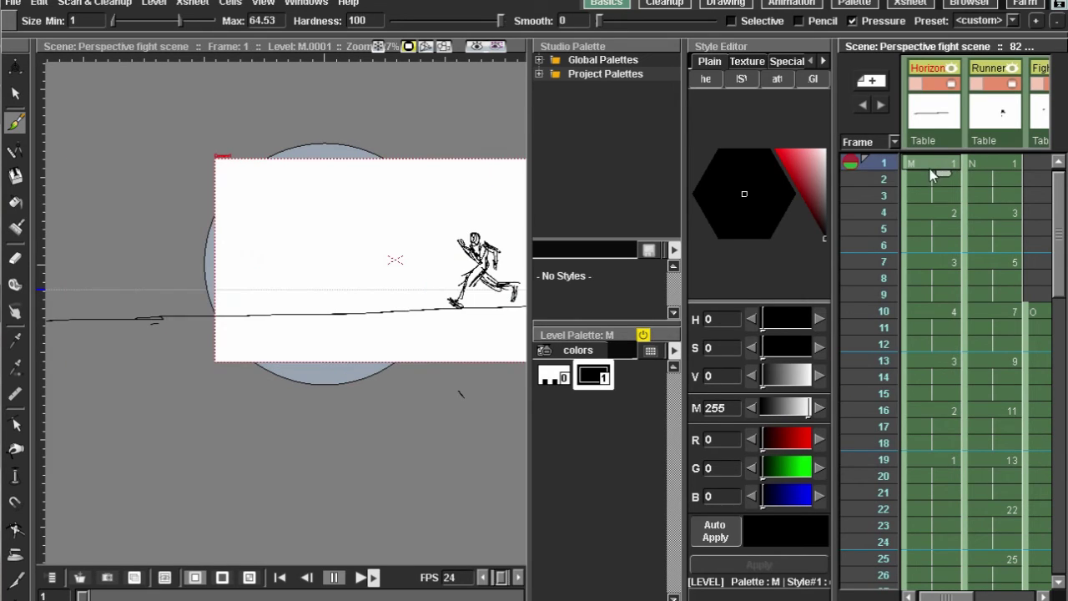
{"action": "left_click", "coordinate": [941, 361]}
Step: Step down the Runner column from frame 1 to frame 13
{"action": "left_click", "coordinate": [997, 165]}
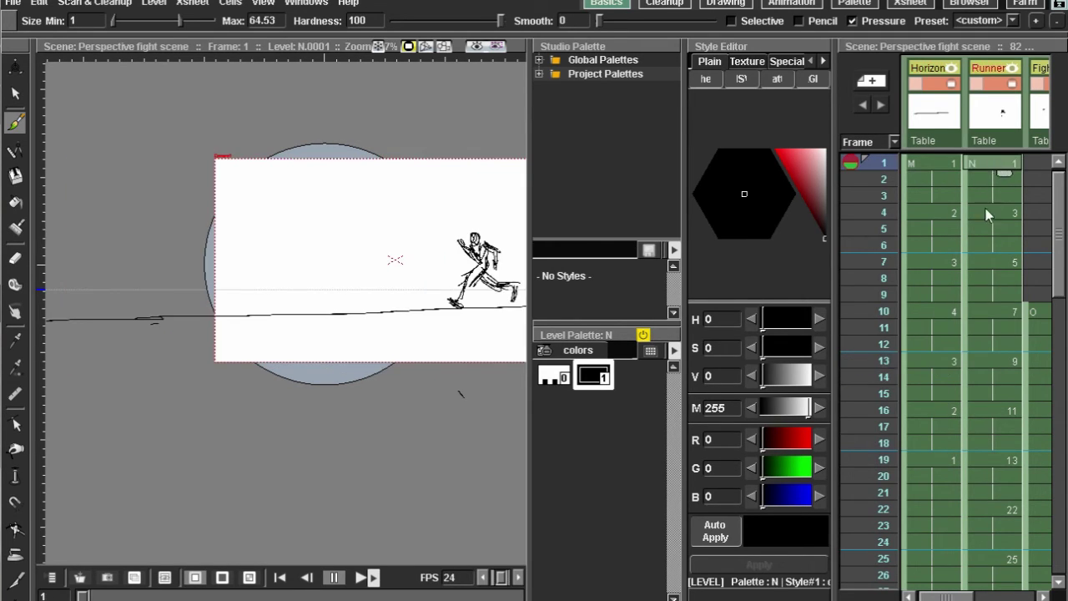
{"action": "left_click", "coordinate": [990, 278]}
{"action": "left_click", "coordinate": [987, 312]}
{"action": "left_click", "coordinate": [983, 361]}
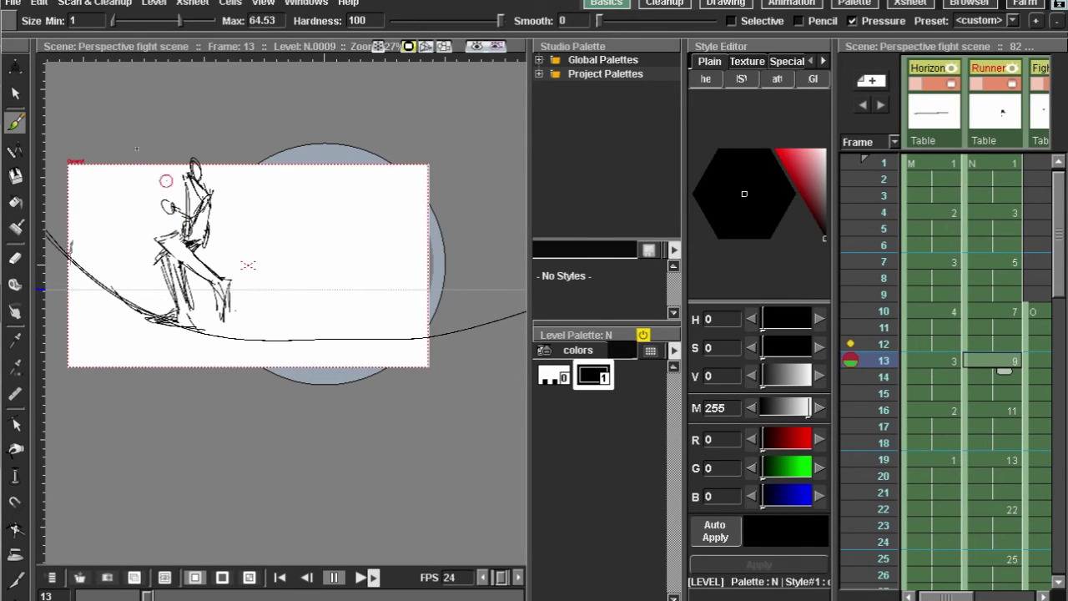
Step: Select Camera1 and move its frame toward the runner at frame 13
{"action": "right_click", "coordinate": [305, 256]}
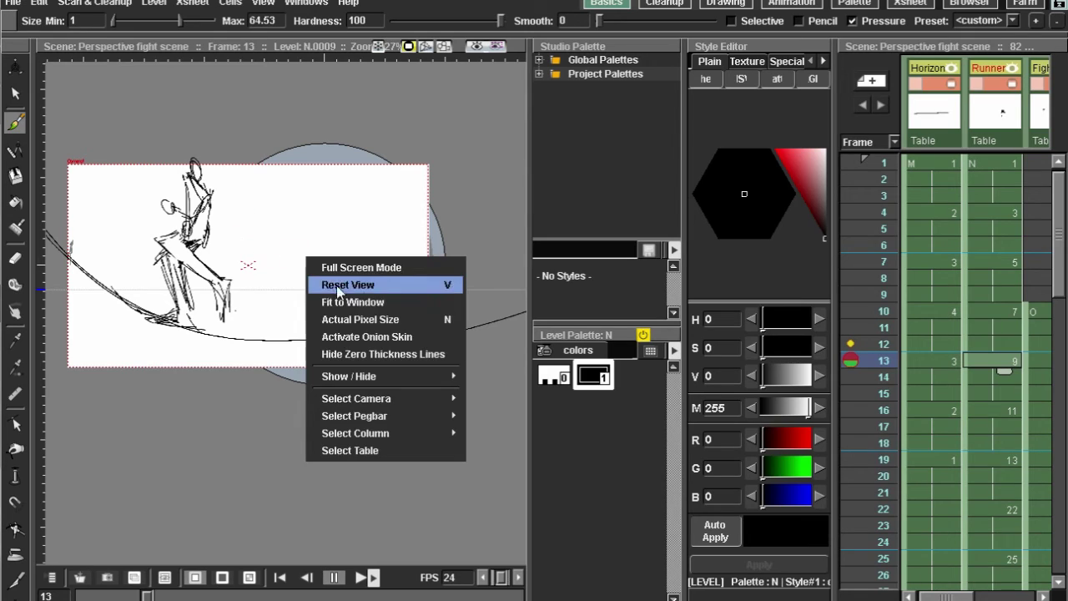
{"action": "mouse_move", "coordinate": [422, 398]}
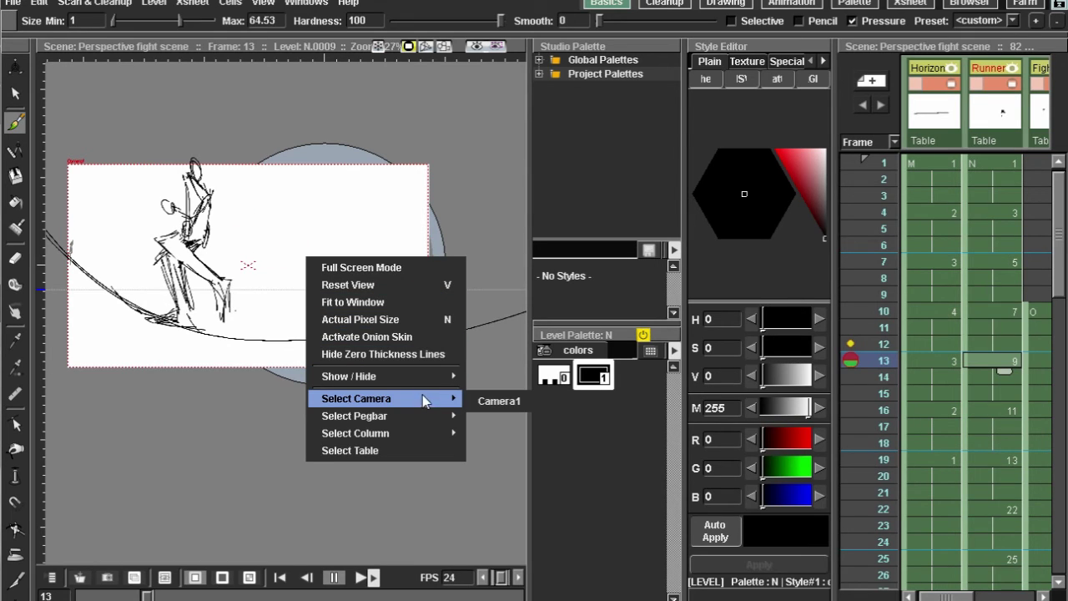
{"action": "left_click", "coordinate": [483, 401]}
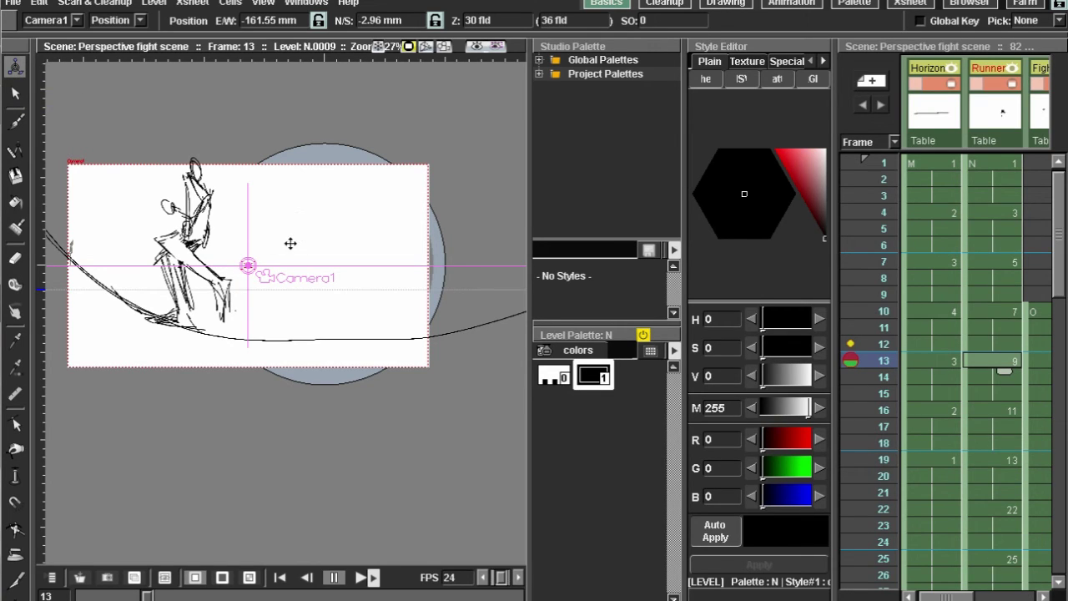
{"action": "left_click_drag", "start_coordinate": [385, 233], "coordinate": [442, 209]}
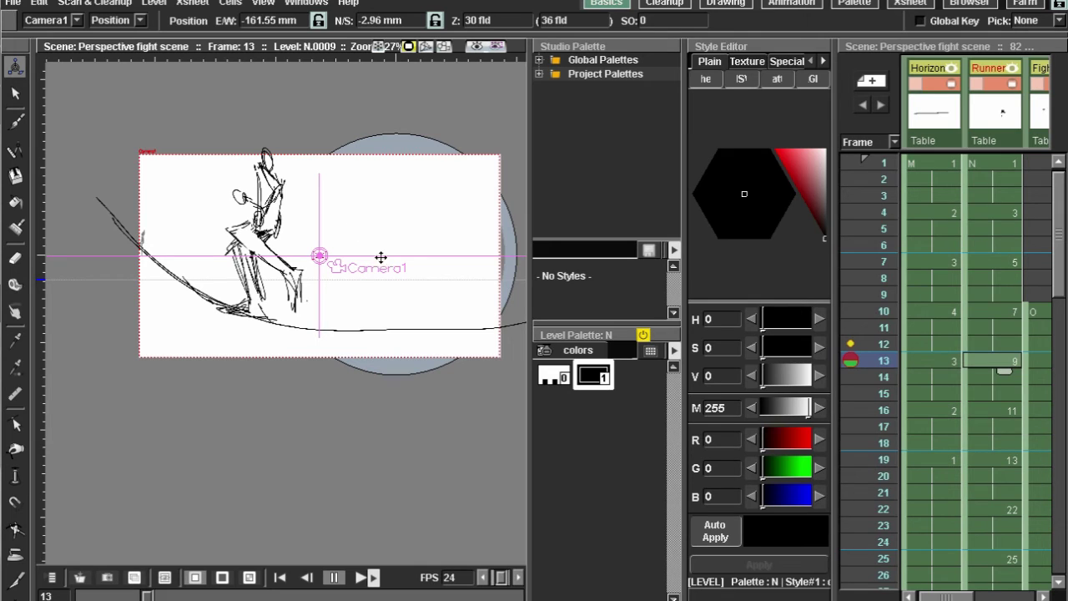
{"action": "mouse_move", "coordinate": [421, 298]}
{"action": "left_mouse_down"}
{"action": "mouse_move", "coordinate": [400, 284]}
{"action": "mouse_move", "coordinate": [410, 315]}
{"action": "mouse_move", "coordinate": [401, 281]}
{"action": "mouse_move", "coordinate": [416, 314]}
{"action": "mouse_move", "coordinate": [403, 279]}
{"action": "mouse_move", "coordinate": [406, 312]}
{"action": "mouse_move", "coordinate": [422, 298]}
{"action": "left_mouse_up"}
{"action": "left_click_drag", "start_coordinate": [427, 361], "coordinate": [422, 362]}
Step: Widen the Xsheet and scrub through the frames to frame 21 to preview the camera move
{"action": "left_click", "coordinate": [373, 574]}
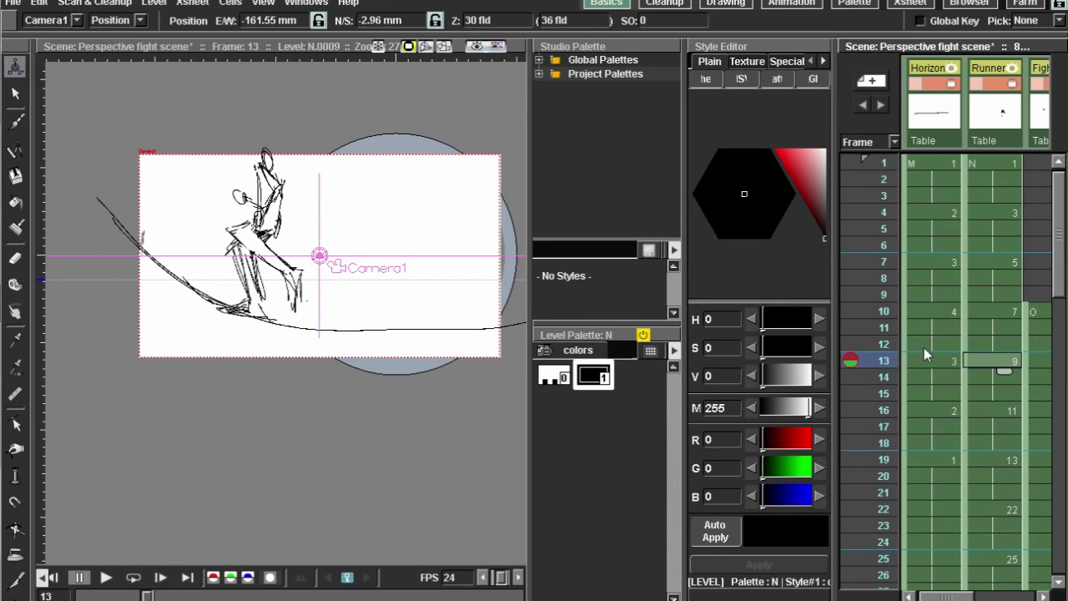
{"action": "left_click_drag", "start_coordinate": [838, 270], "coordinate": [719, 298]}
{"action": "left_click_drag", "start_coordinate": [891, 164], "coordinate": [877, 418]}
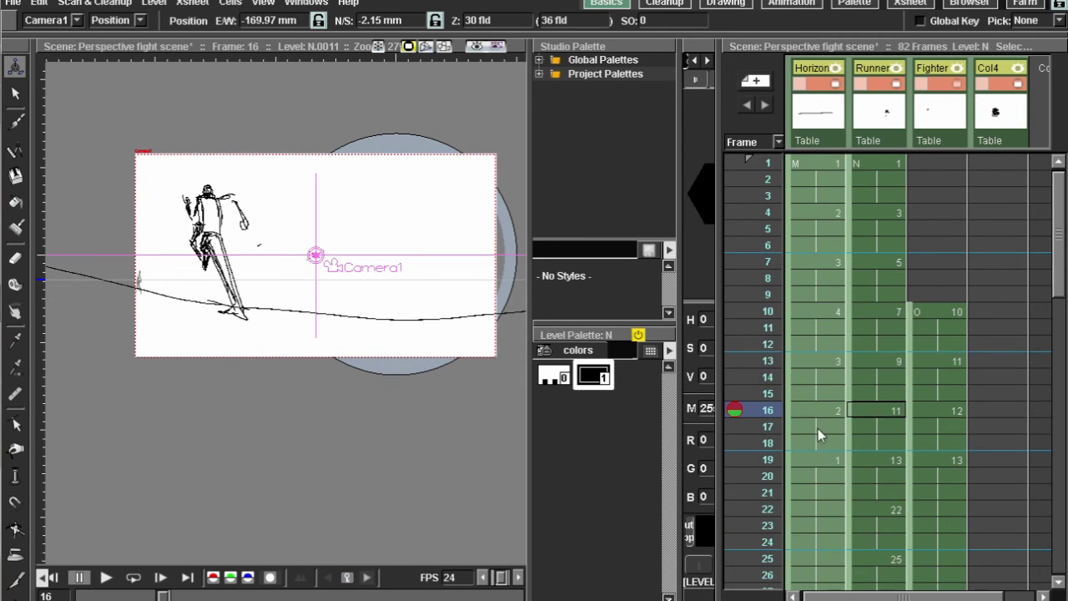
{"action": "left_click", "coordinate": [877, 492]}
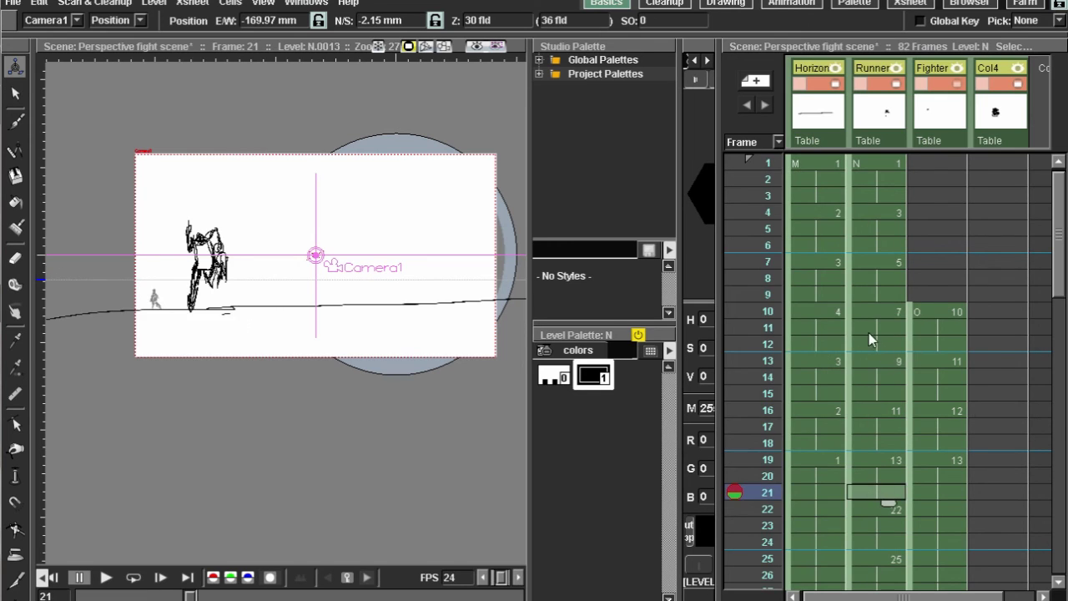
Step: Shift the camera left at the shot's start, to E/W 148.46 mm, N/S 8.61 mm on frame 1
{"action": "left_click_drag", "start_coordinate": [868, 330], "coordinate": [891, 206]}
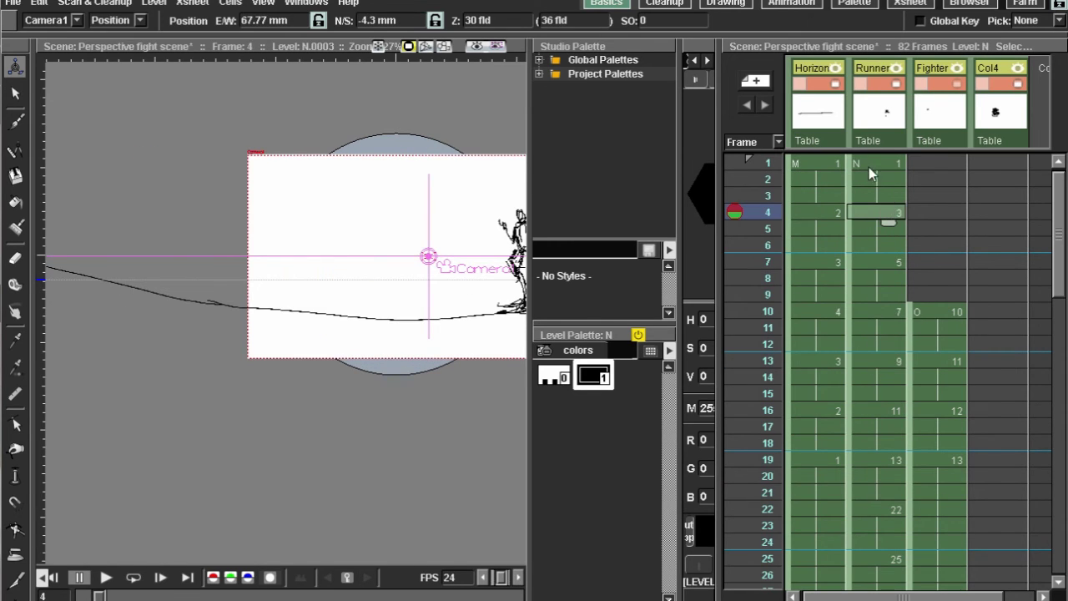
{"action": "left_click", "coordinate": [877, 178]}
{"action": "mouse_move", "coordinate": [525, 303]}
{"action": "left_mouse_down"}
{"action": "mouse_move", "coordinate": [346, 264]}
{"action": "mouse_move", "coordinate": [450, 311]}
{"action": "left_mouse_up"}
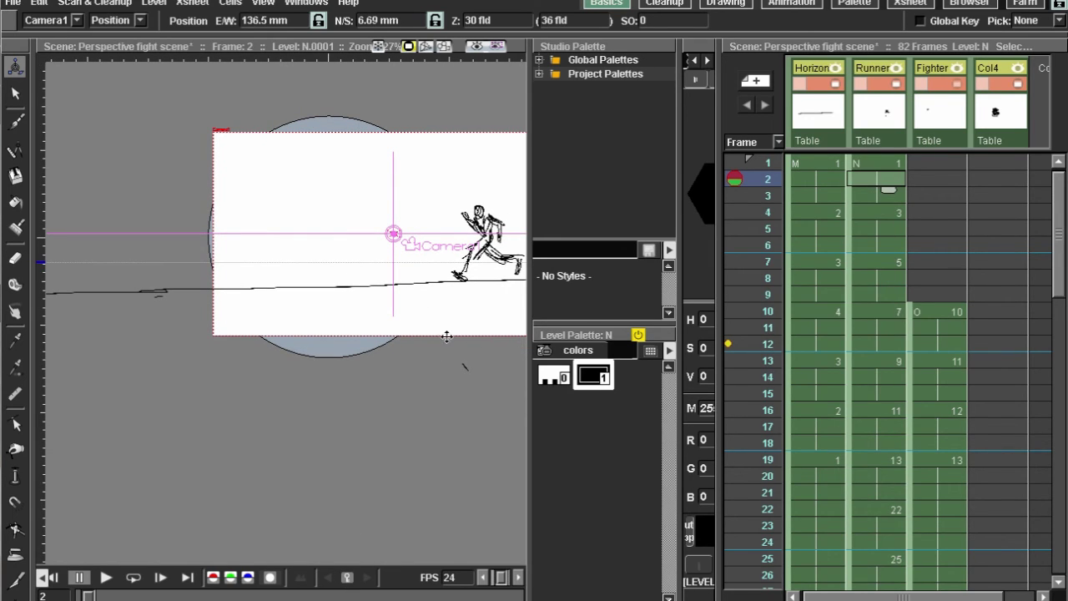
{"action": "left_click_drag", "start_coordinate": [444, 337], "coordinate": [397, 345]}
{"action": "left_click", "coordinate": [863, 161]}
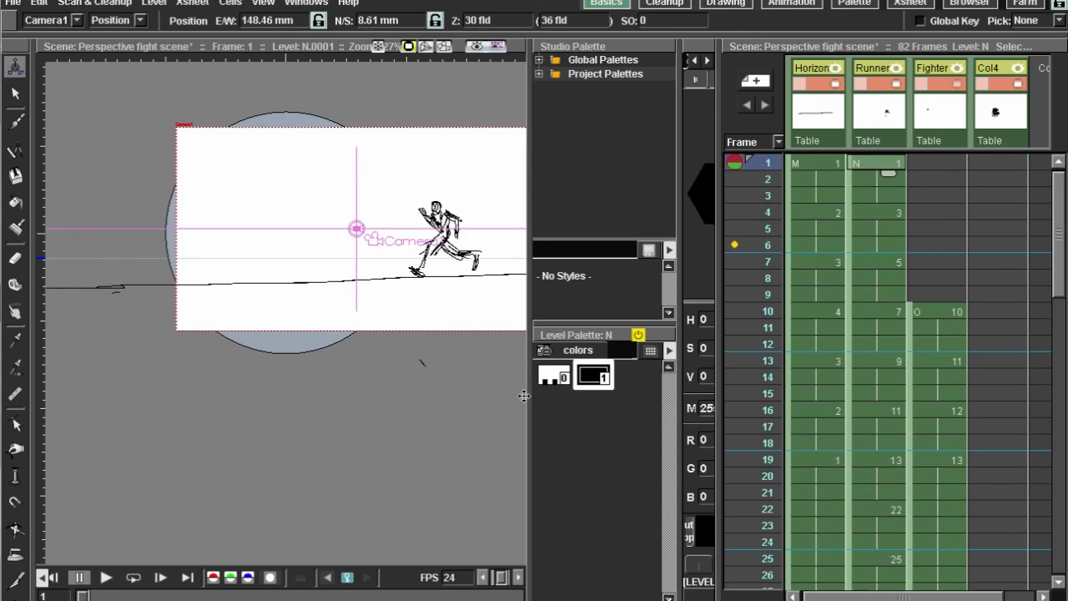
Step: Open a fresh untitled6 scene, discarding changes, and undo a stray circle drawn on frame 6
{"action": "left_click", "coordinate": [11, 5]}
{"action": "left_click", "coordinate": [57, 15]}
{"action": "left_click", "coordinate": [524, 315]}
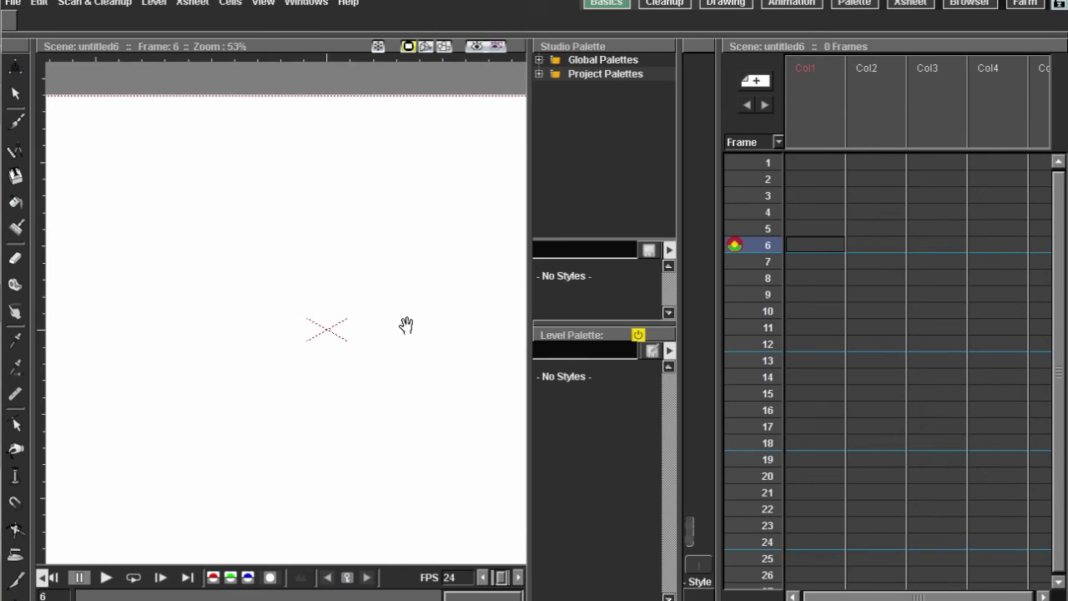
{"action": "scroll", "coordinate": [403, 319], "scroll_direction": "down", "scroll_amount": 1}
{"action": "key", "text": "b"}
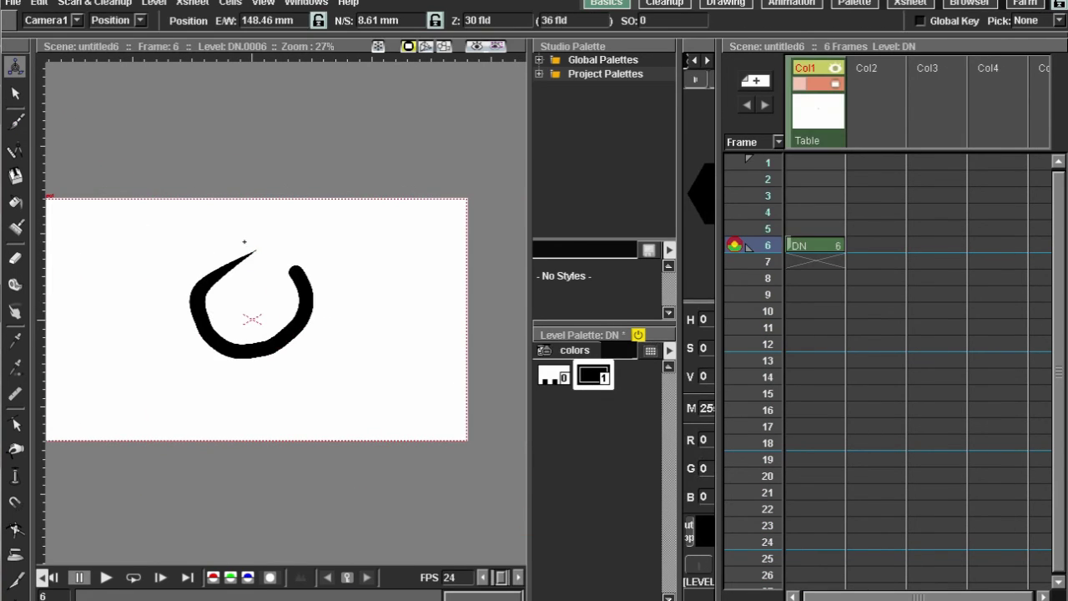
{"action": "left_click_drag", "start_coordinate": [245, 242], "coordinate": [275, 291]}
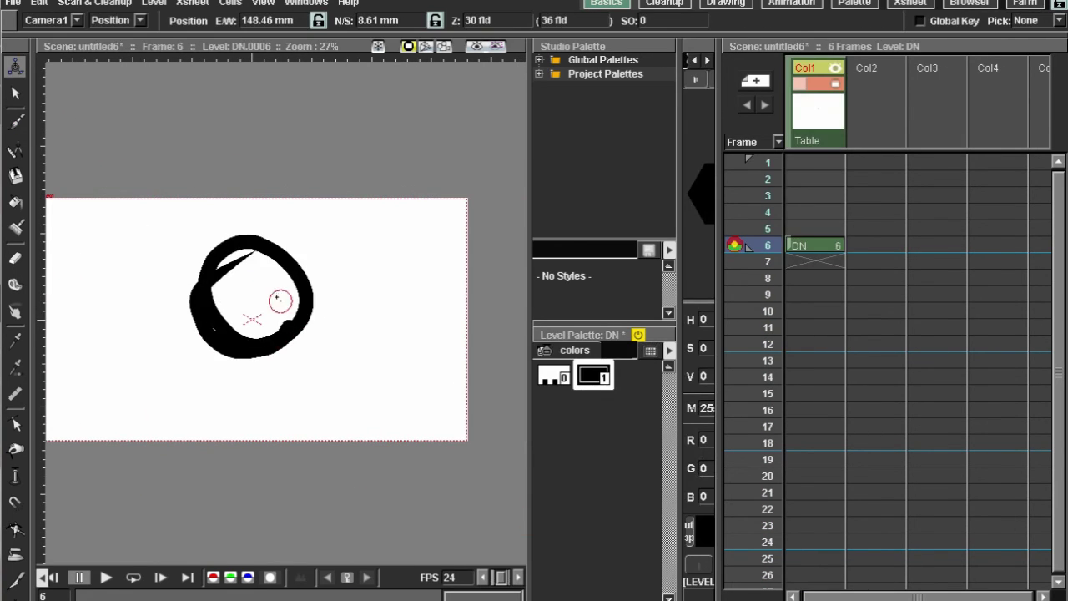
{"action": "key", "text": "ctrl+z"}
{"action": "key", "text": "ctrl+z"}
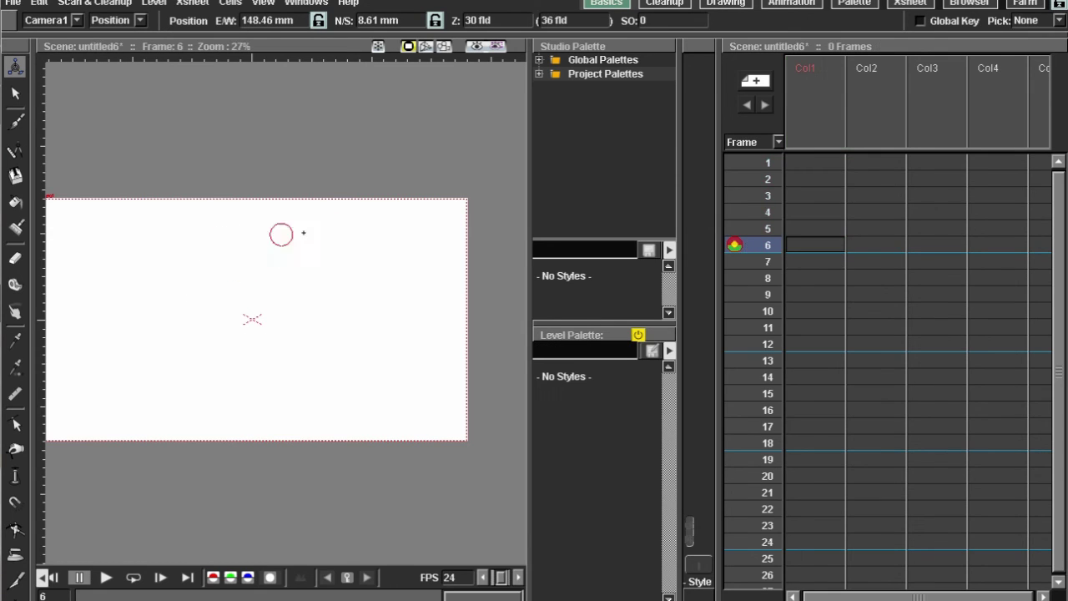
Step: Draw a thick black smiley face on frame 1 of Col1: round outline, two eyes, smile
{"action": "left_click", "coordinate": [824, 165]}
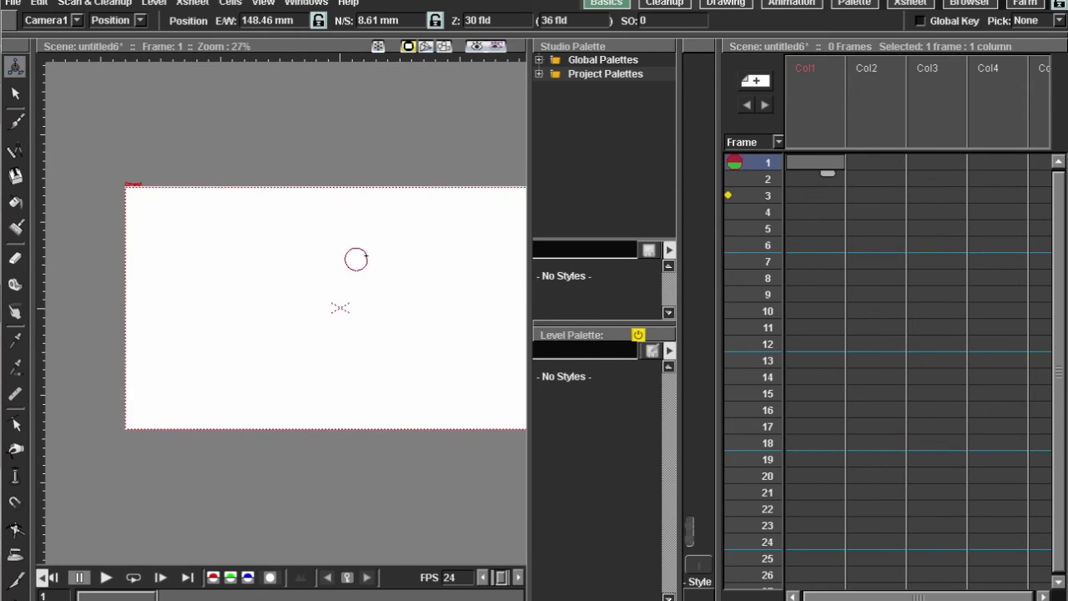
{"action": "mouse_move", "coordinate": [371, 240]}
{"action": "left_mouse_down"}
{"action": "mouse_move", "coordinate": [393, 353]}
{"action": "mouse_move", "coordinate": [288, 288]}
{"action": "mouse_move", "coordinate": [323, 310]}
{"action": "left_mouse_up"}
{"action": "left_click_drag", "start_coordinate": [364, 280], "coordinate": [365, 299]}
{"action": "left_click_drag", "start_coordinate": [324, 329], "coordinate": [382, 310]}
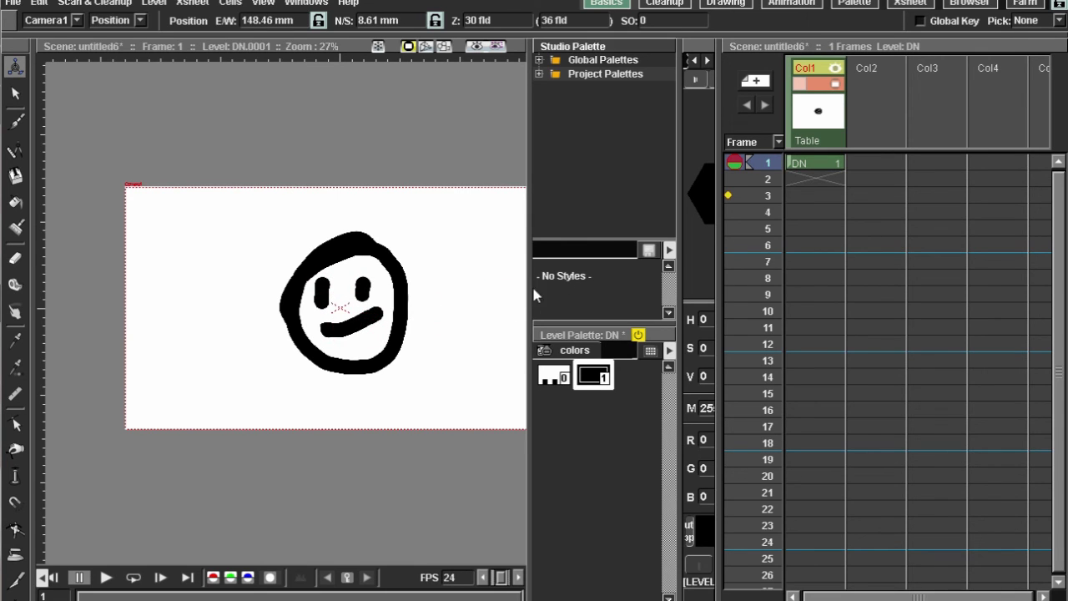
Step: Select Camera1 in the viewer and set its position key at frame 1
{"action": "scroll", "coordinate": [424, 276], "scroll_direction": "up", "scroll_amount": 3}
{"action": "right_click", "coordinate": [402, 272]}
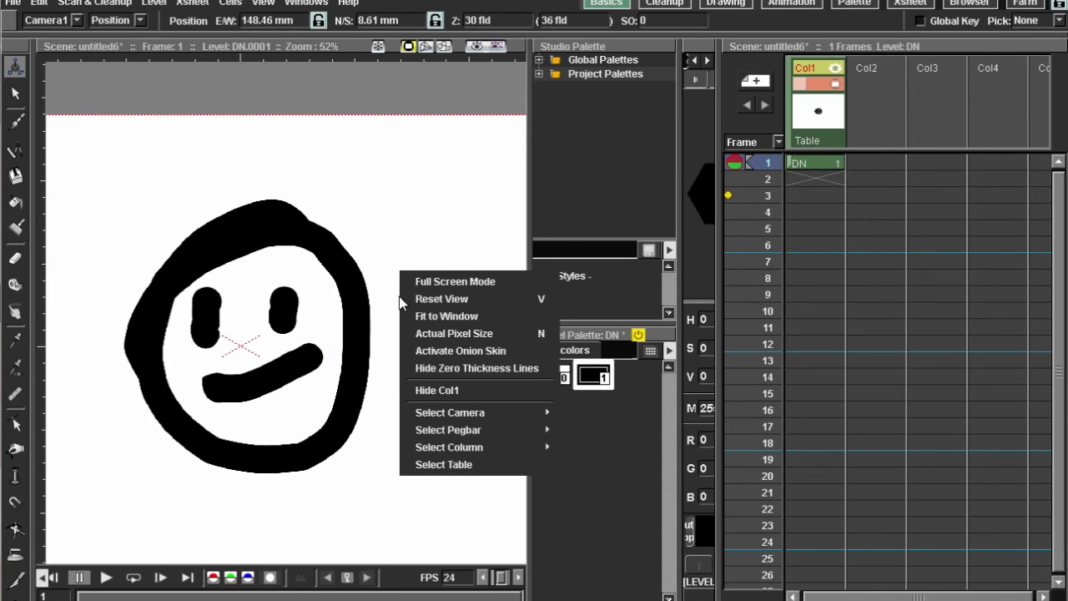
{"action": "mouse_move", "coordinate": [457, 412]}
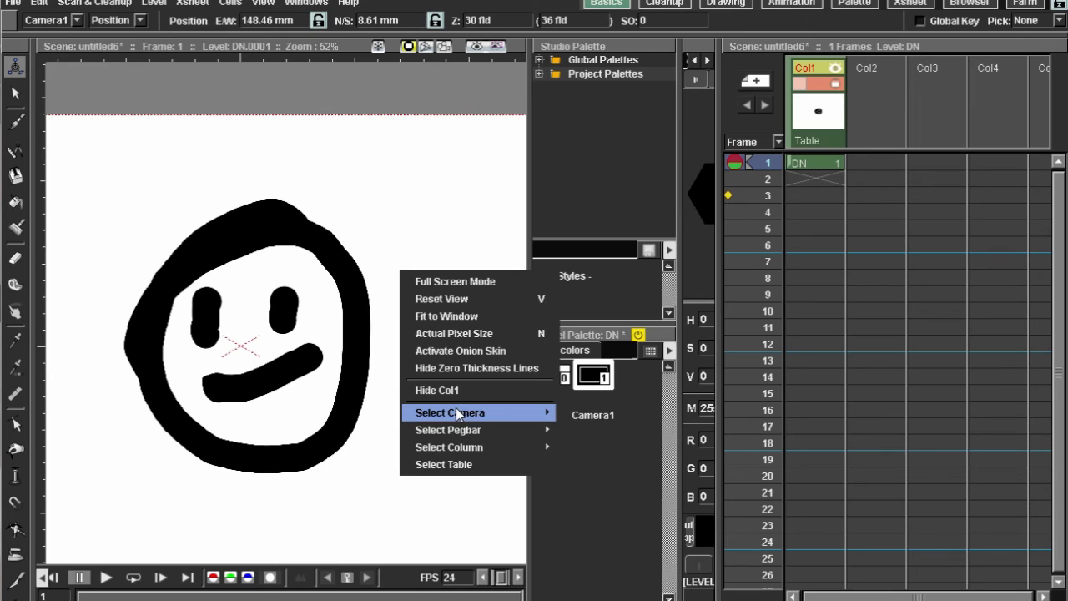
{"action": "left_click", "coordinate": [577, 417]}
{"action": "scroll", "coordinate": [334, 367], "scroll_direction": "down", "scroll_amount": 3}
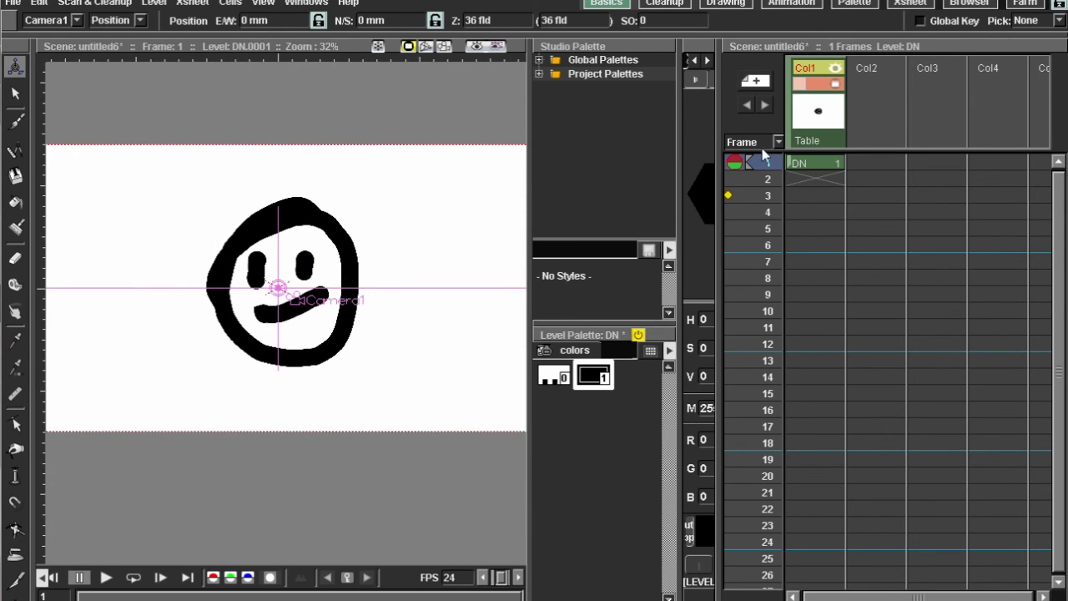
{"action": "scroll", "coordinate": [384, 376], "scroll_direction": "up", "scroll_amount": 3}
{"action": "scroll", "coordinate": [374, 358], "scroll_direction": "down", "scroll_amount": 5}
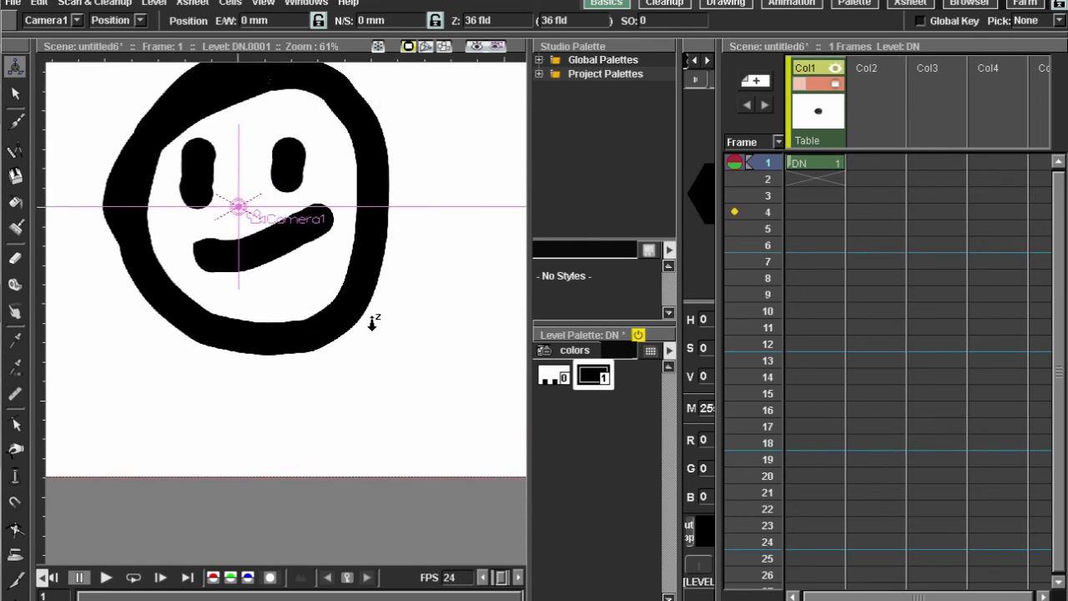
{"action": "left_click", "coordinate": [345, 578]}
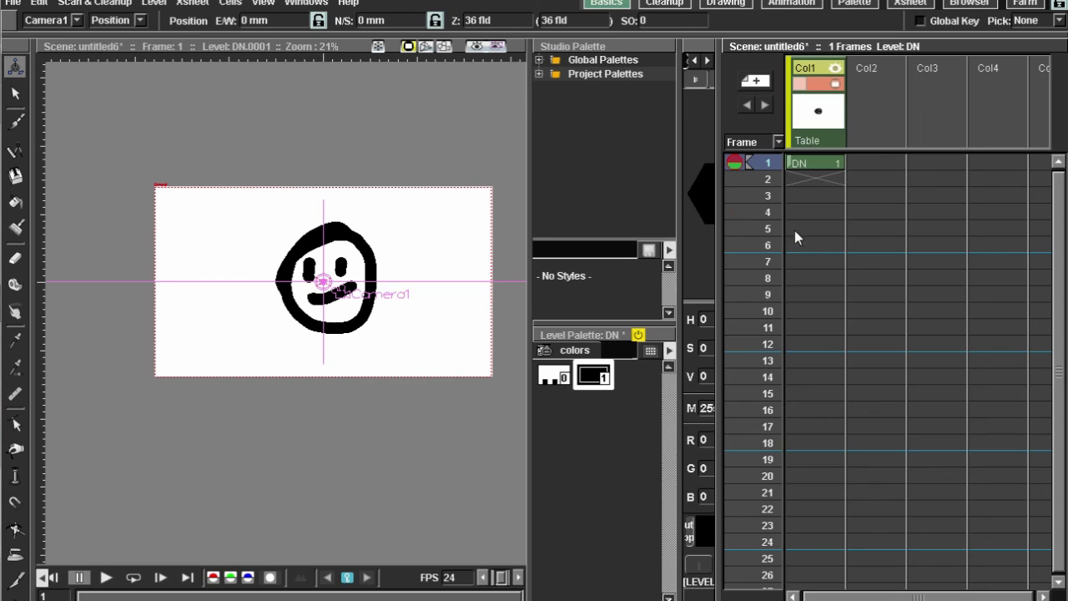
Step: At frame 8, move Camera1 up and left, then step through frames to preview the move
{"action": "left_click", "coordinate": [813, 279]}
{"action": "right_click", "coordinate": [394, 311]}
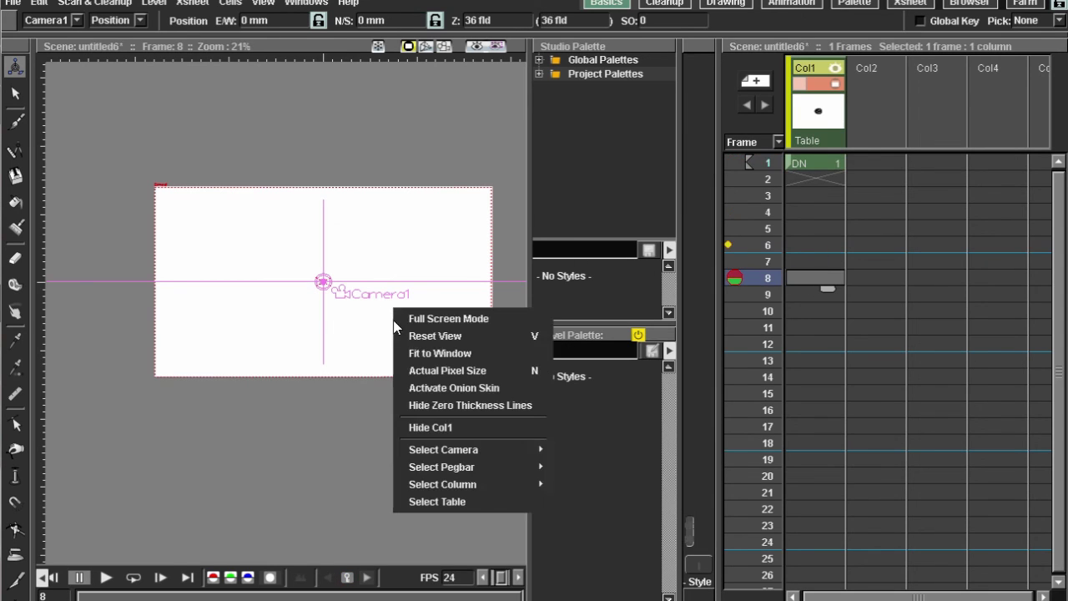
{"action": "left_click", "coordinate": [586, 452]}
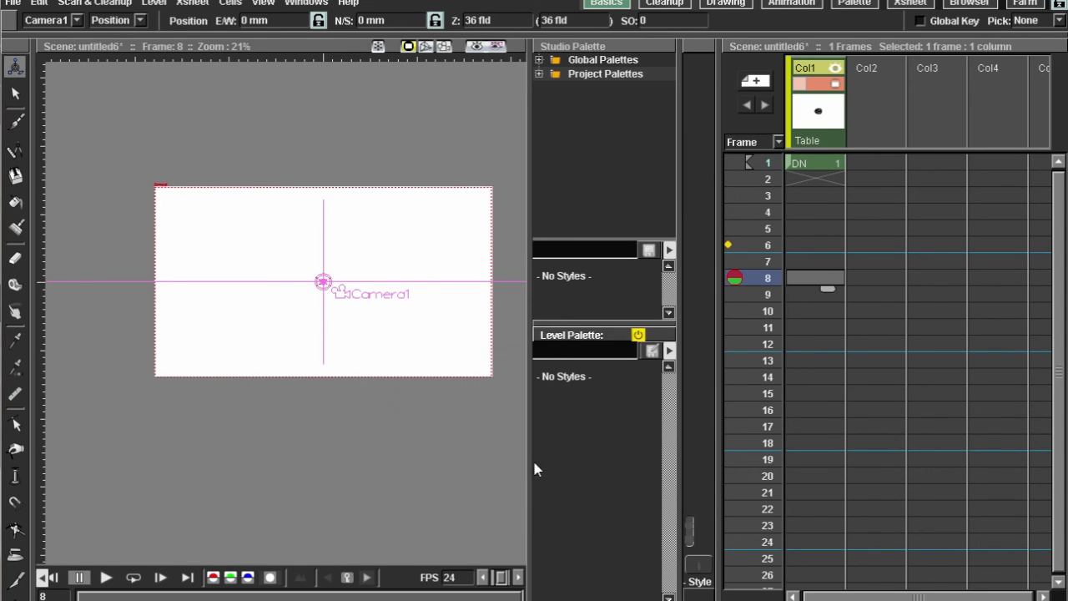
{"action": "scroll", "coordinate": [375, 281], "scroll_direction": "up", "scroll_amount": 1}
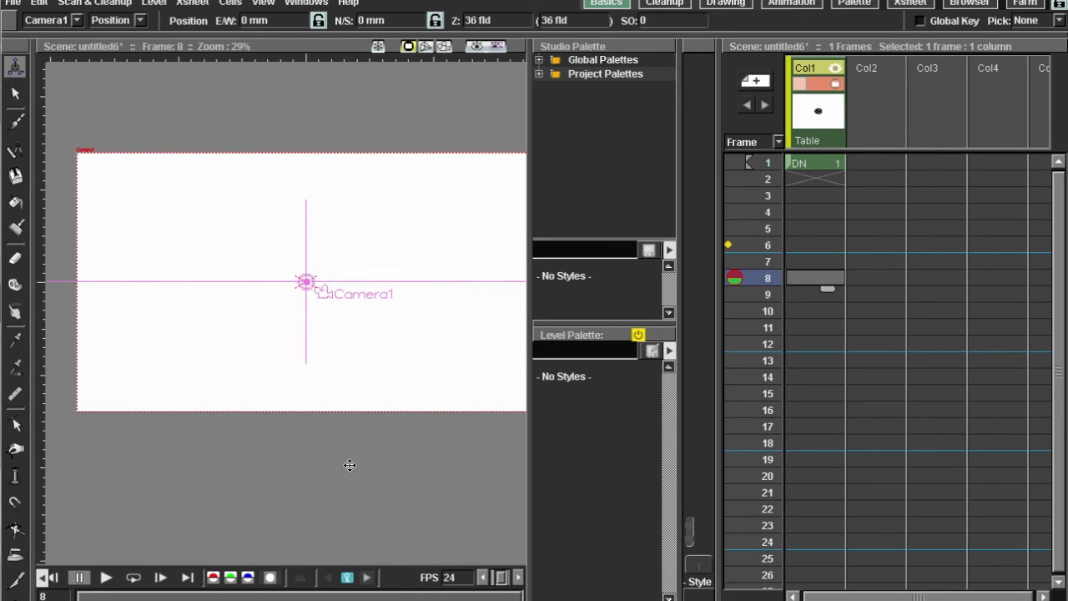
{"action": "left_click_drag", "start_coordinate": [408, 358], "coordinate": [389, 301]}
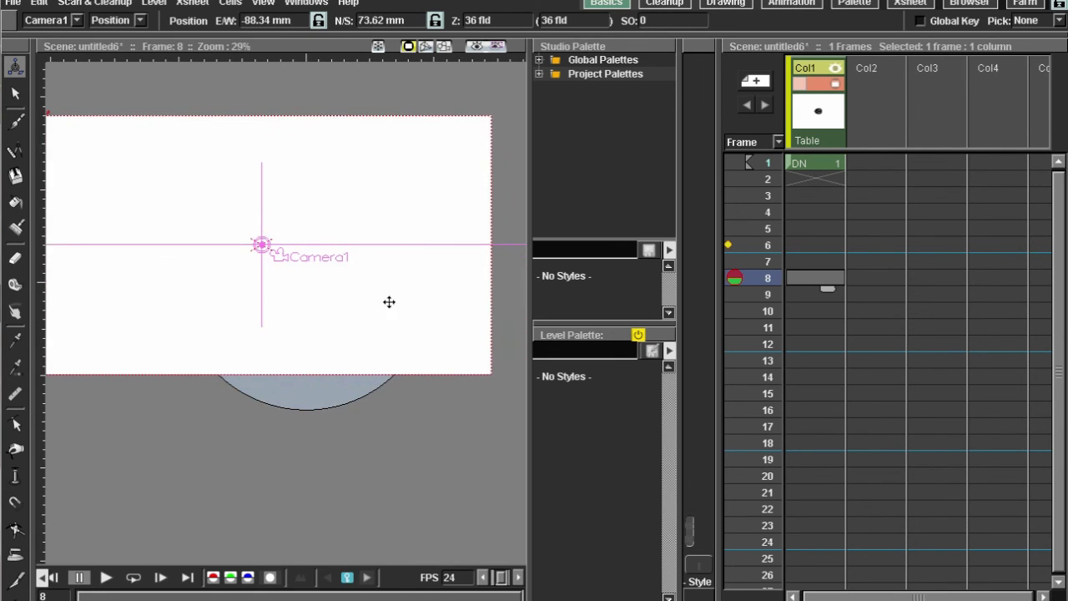
{"action": "left_click", "coordinate": [789, 169]}
{"action": "left_click", "coordinate": [805, 282]}
{"action": "mouse_move", "coordinate": [768, 163]}
{"action": "left_mouse_down"}
{"action": "mouse_move", "coordinate": [768, 249]}
{"action": "mouse_move", "coordinate": [768, 163]}
{"action": "mouse_move", "coordinate": [837, 182]}
{"action": "mouse_move", "coordinate": [835, 286]}
{"action": "left_mouse_up"}
Step: Select the DN cell on frame 1 and compare frames 1 and 3 with the shifted camera
{"action": "scroll", "coordinate": [349, 342], "scroll_direction": "up", "scroll_amount": 2}
{"action": "left_click", "coordinate": [818, 163]}
{"action": "left_click_drag", "start_coordinate": [334, 357], "coordinate": [314, 408]}
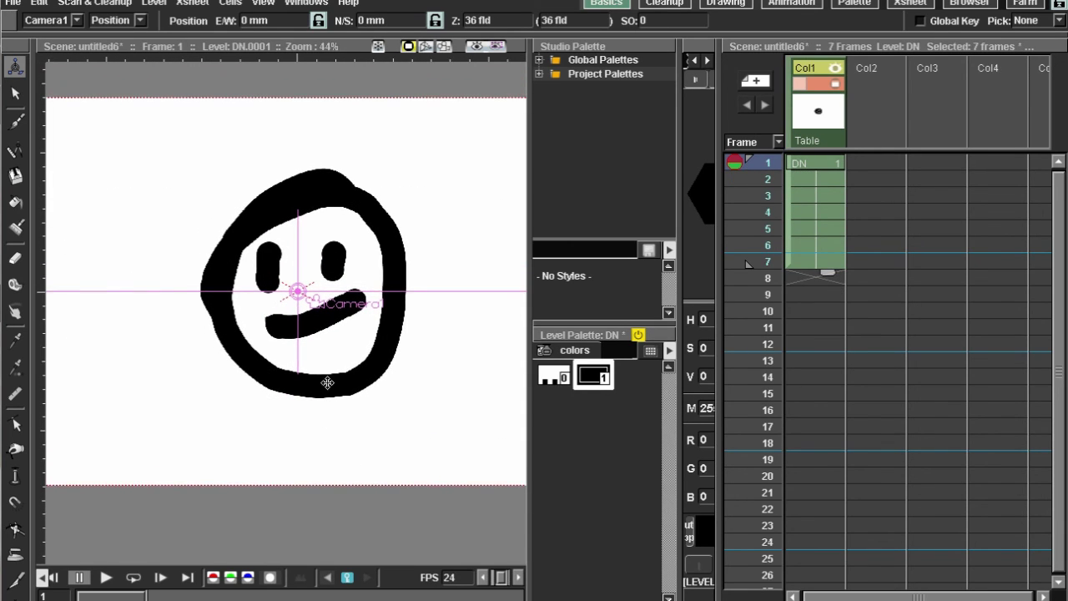
{"action": "scroll", "coordinate": [326, 382], "scroll_direction": "up", "scroll_amount": 1}
{"action": "scroll", "coordinate": [324, 386], "scroll_direction": "down", "scroll_amount": 3}
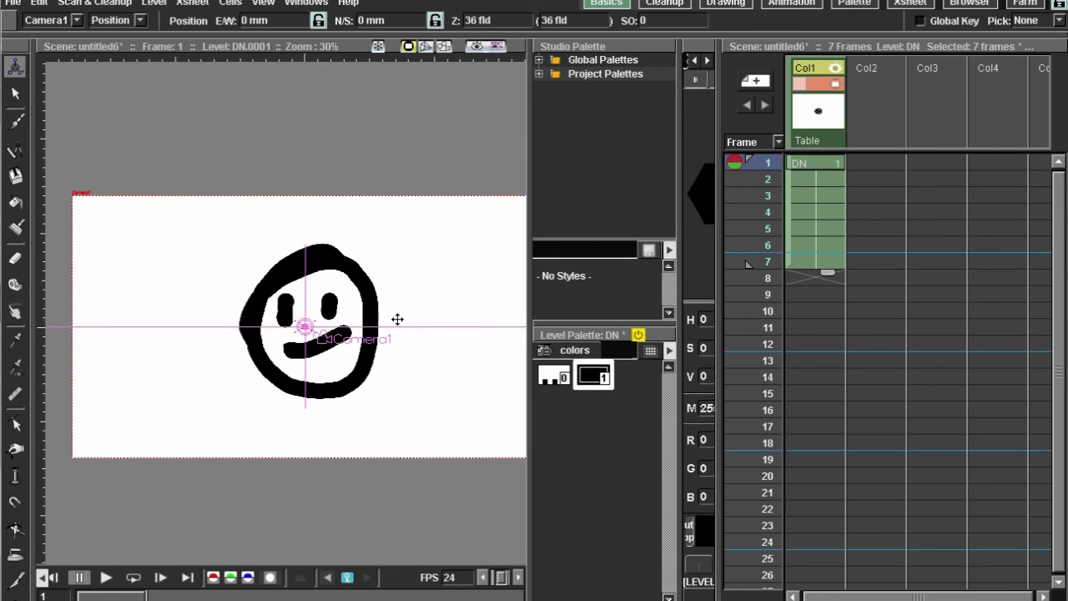
{"action": "left_click_drag", "start_coordinate": [405, 328], "coordinate": [329, 275]}
{"action": "left_click", "coordinate": [816, 167]}
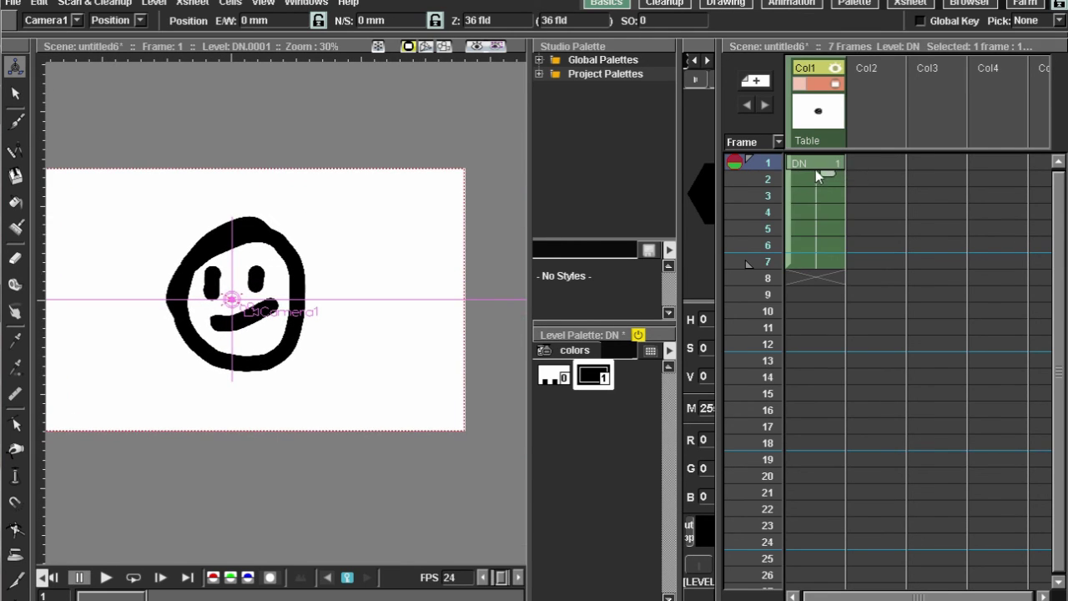
{"action": "left_click", "coordinate": [819, 193]}
{"action": "left_click", "coordinate": [814, 164]}
Step: Extend the DN smiley cell to hold through frame 6, then view frame 6
{"action": "mouse_move", "coordinate": [816, 173]}
{"action": "left_mouse_down"}
{"action": "mouse_move", "coordinate": [819, 265]}
{"action": "mouse_move", "coordinate": [826, 171]}
{"action": "left_mouse_up"}
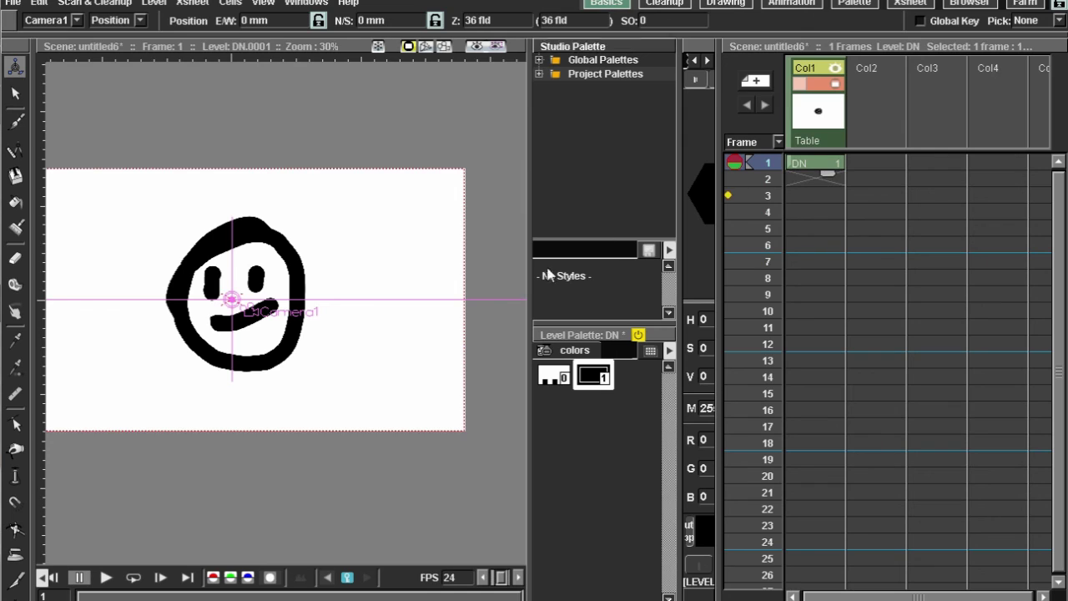
{"action": "left_click", "coordinate": [820, 177]}
{"action": "left_click", "coordinate": [809, 164]}
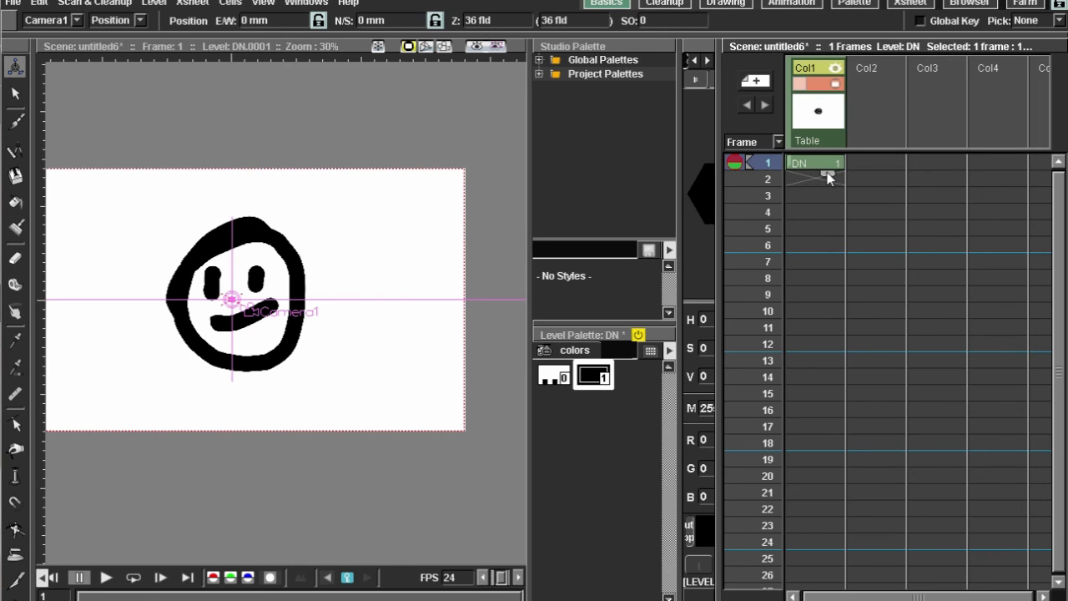
{"action": "left_click_drag", "start_coordinate": [829, 178], "coordinate": [826, 198]}
{"action": "left_click_drag", "start_coordinate": [823, 241], "coordinate": [823, 253]}
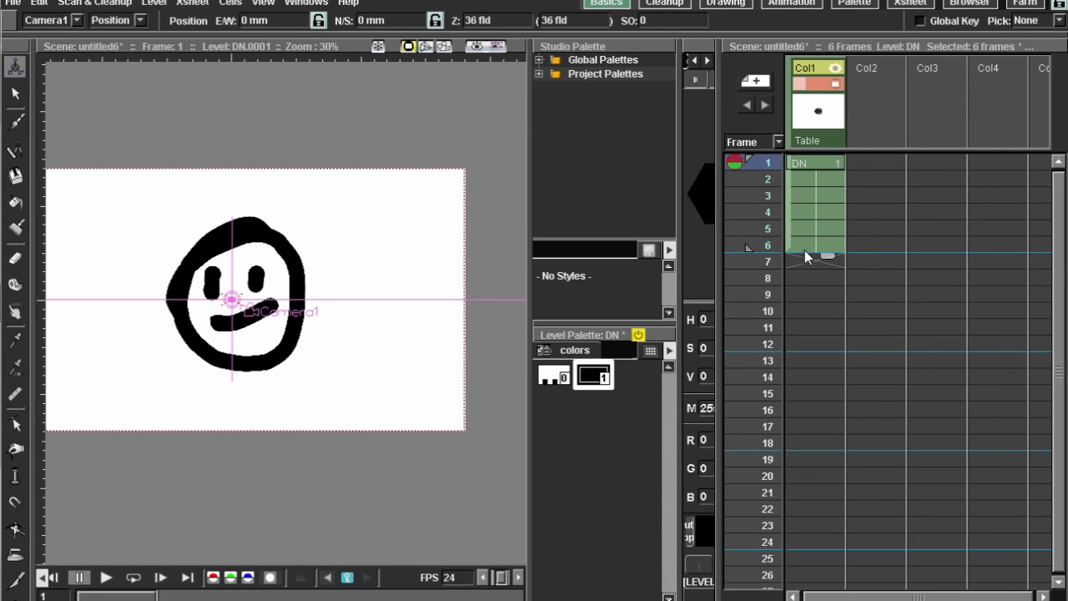
{"action": "left_click", "coordinate": [810, 247]}
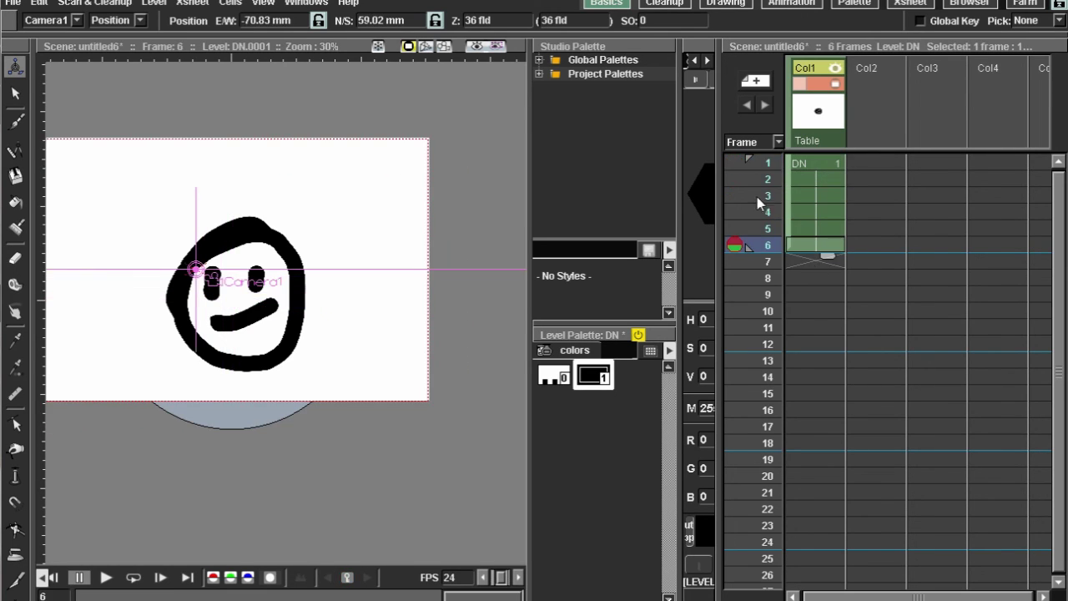
Step: Preview the scene in Camera View, comparing frames 2 and 6
{"action": "left_click", "coordinate": [443, 48]}
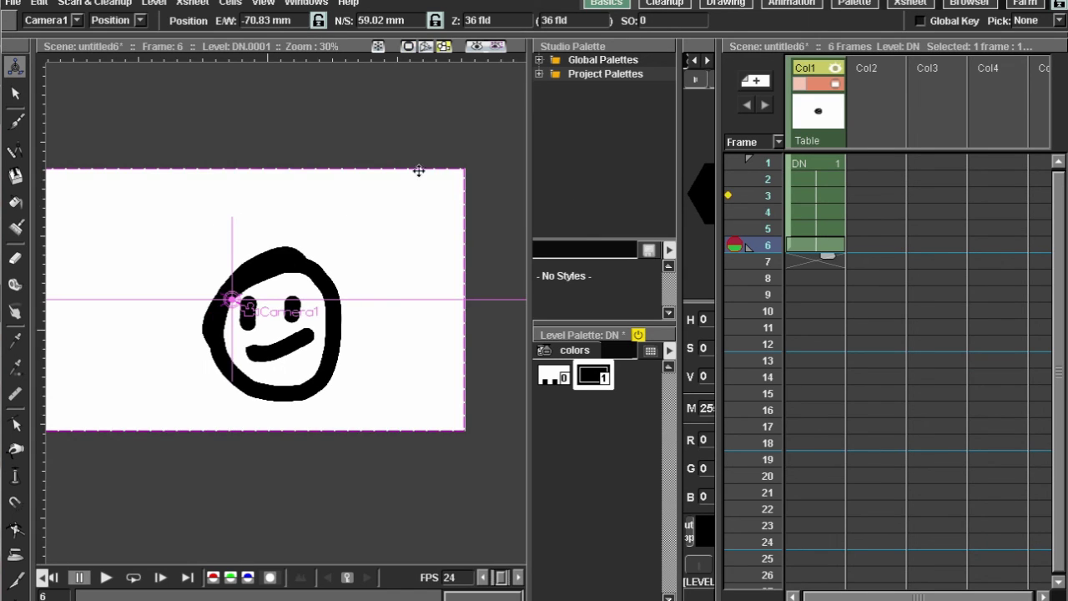
{"action": "left_click", "coordinate": [816, 181]}
{"action": "left_click", "coordinate": [815, 242]}
{"action": "left_click", "coordinate": [829, 177]}
{"action": "left_click", "coordinate": [817, 244]}
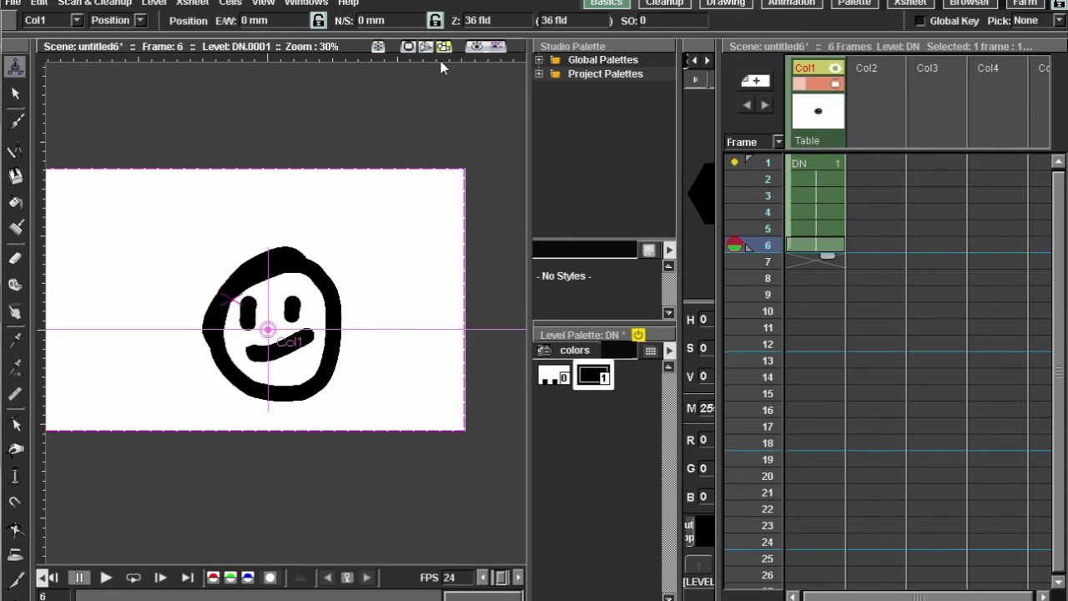
Step: Return to Table View and delete the DN cells on frames 2–6, keeping frame 1
{"action": "left_click", "coordinate": [407, 48]}
{"action": "left_click", "coordinate": [822, 180]}
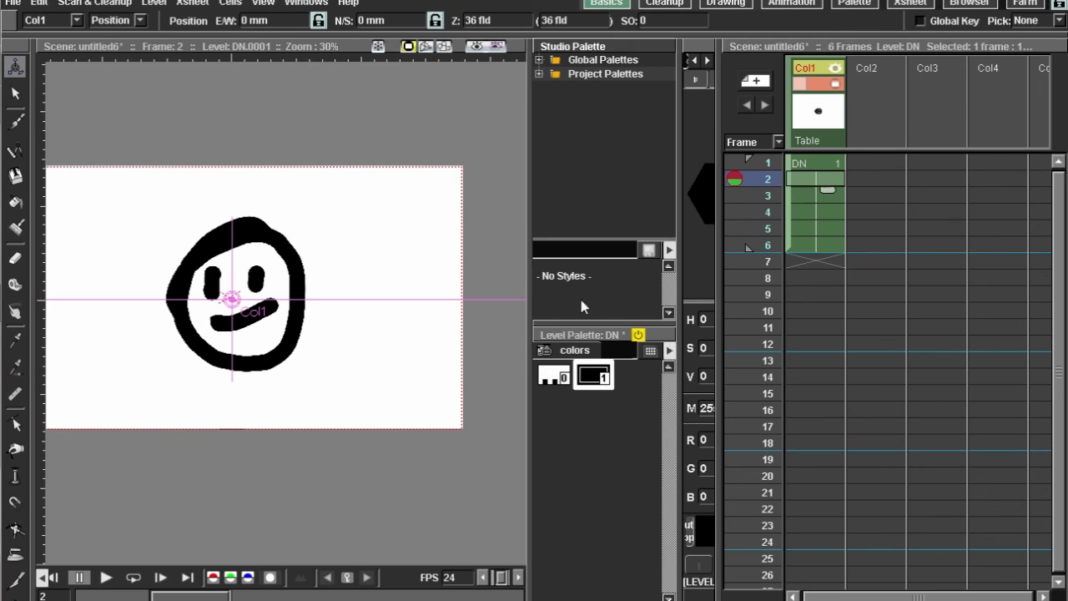
{"action": "left_click_drag", "start_coordinate": [831, 211], "coordinate": [825, 255]}
{"action": "key", "text": "Delete"}
{"action": "left_click", "coordinate": [819, 163]}
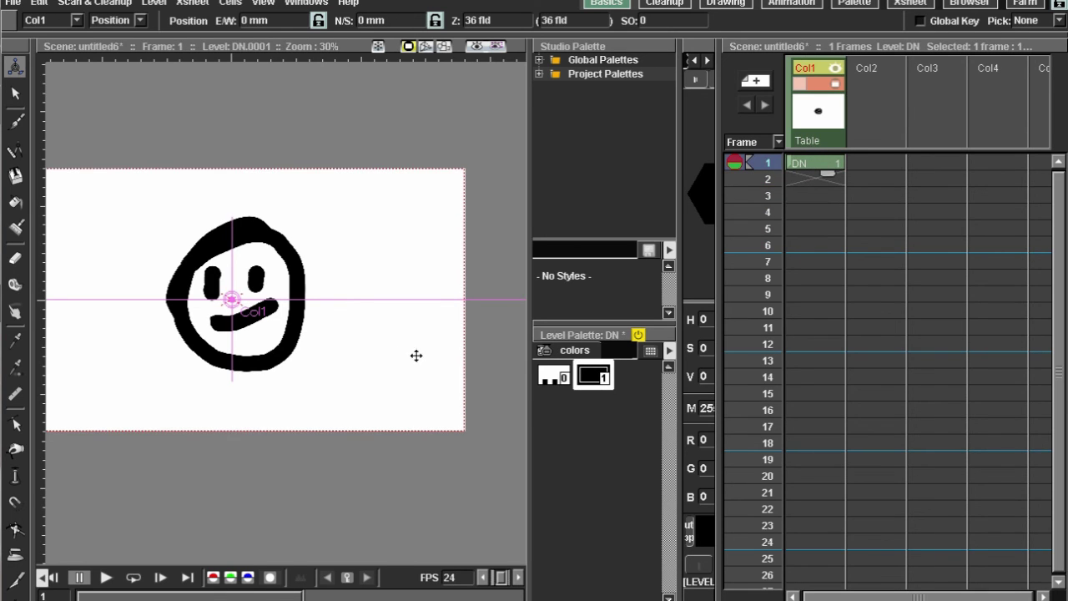
Step: Bring up the viewer's right-click options list
{"action": "scroll", "coordinate": [489, 329], "scroll_direction": "up", "scroll_amount": 3}
{"action": "scroll", "coordinate": [401, 334], "scroll_direction": "up", "scroll_amount": 6}
{"action": "right_click", "coordinate": [364, 349]}
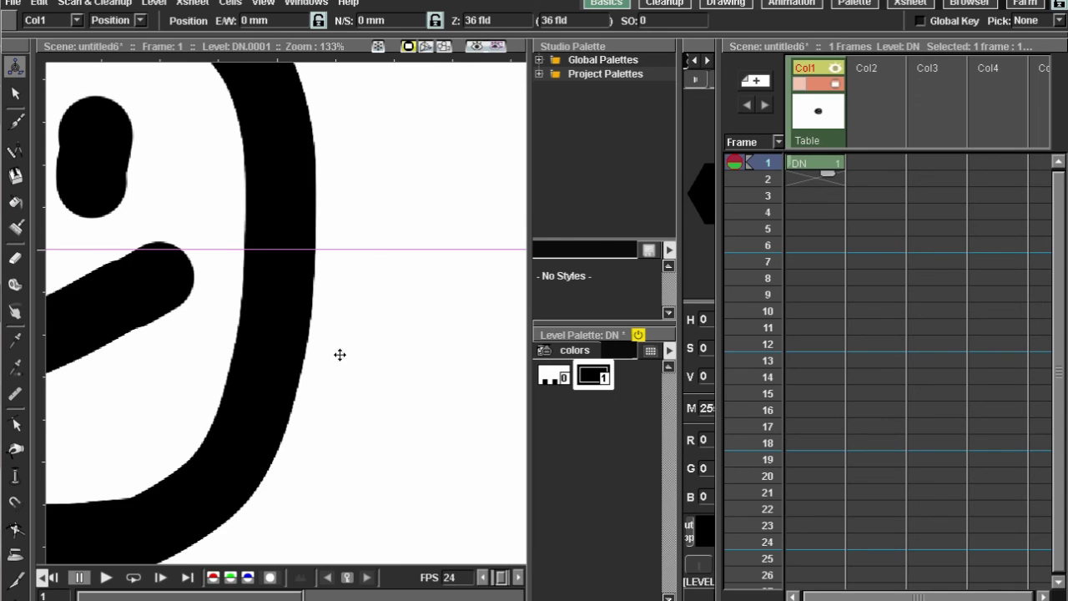
{"action": "scroll", "coordinate": [355, 350], "scroll_direction": "down", "scroll_amount": 7}
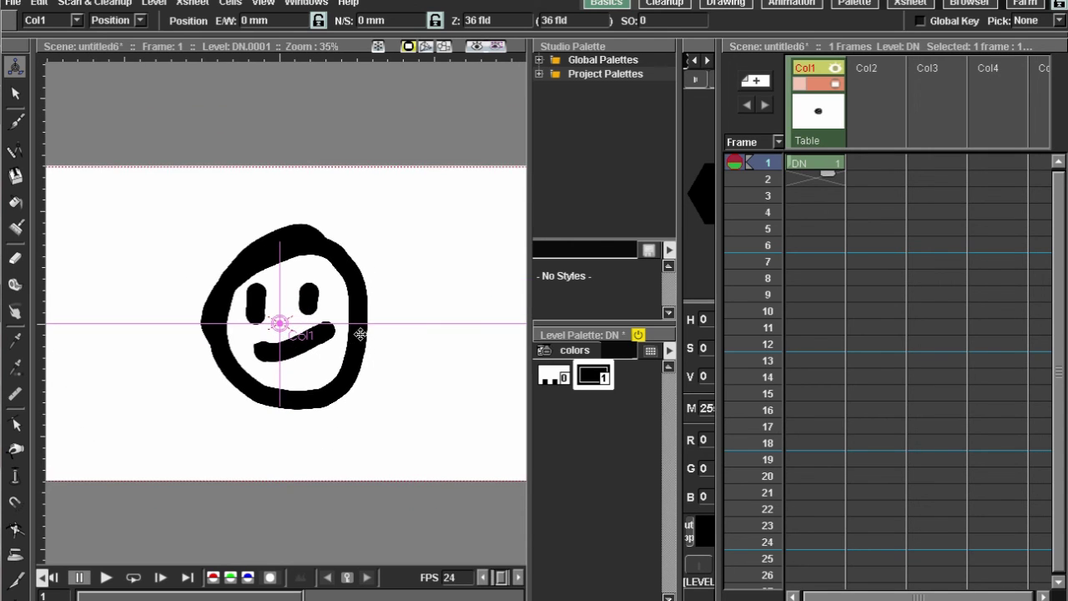
{"action": "scroll", "coordinate": [360, 333], "scroll_direction": "down", "scroll_amount": 2}
{"action": "scroll", "coordinate": [350, 304], "scroll_direction": "up", "scroll_amount": 3}
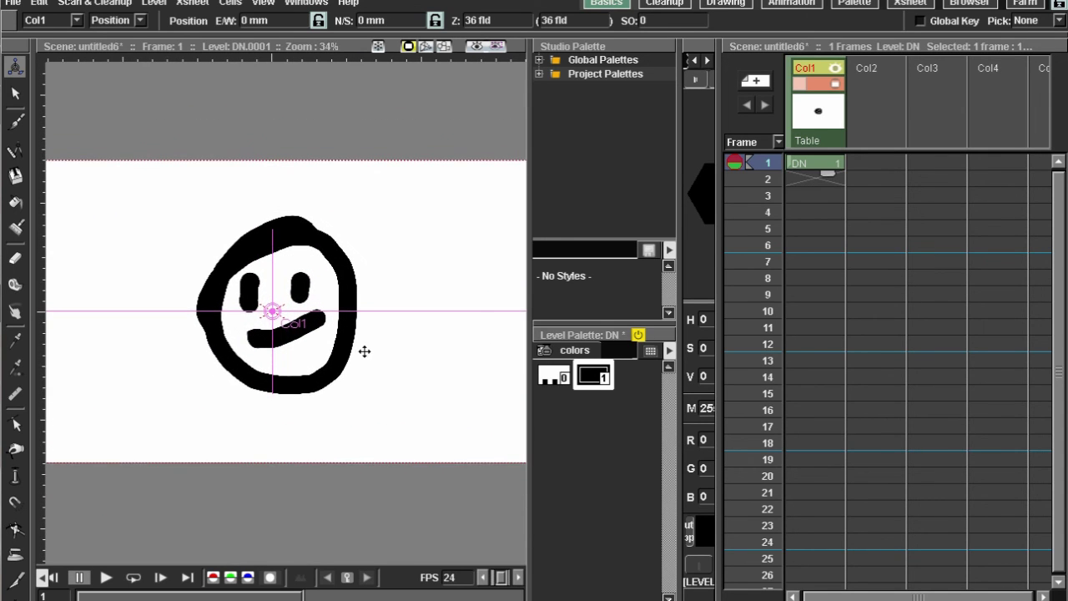